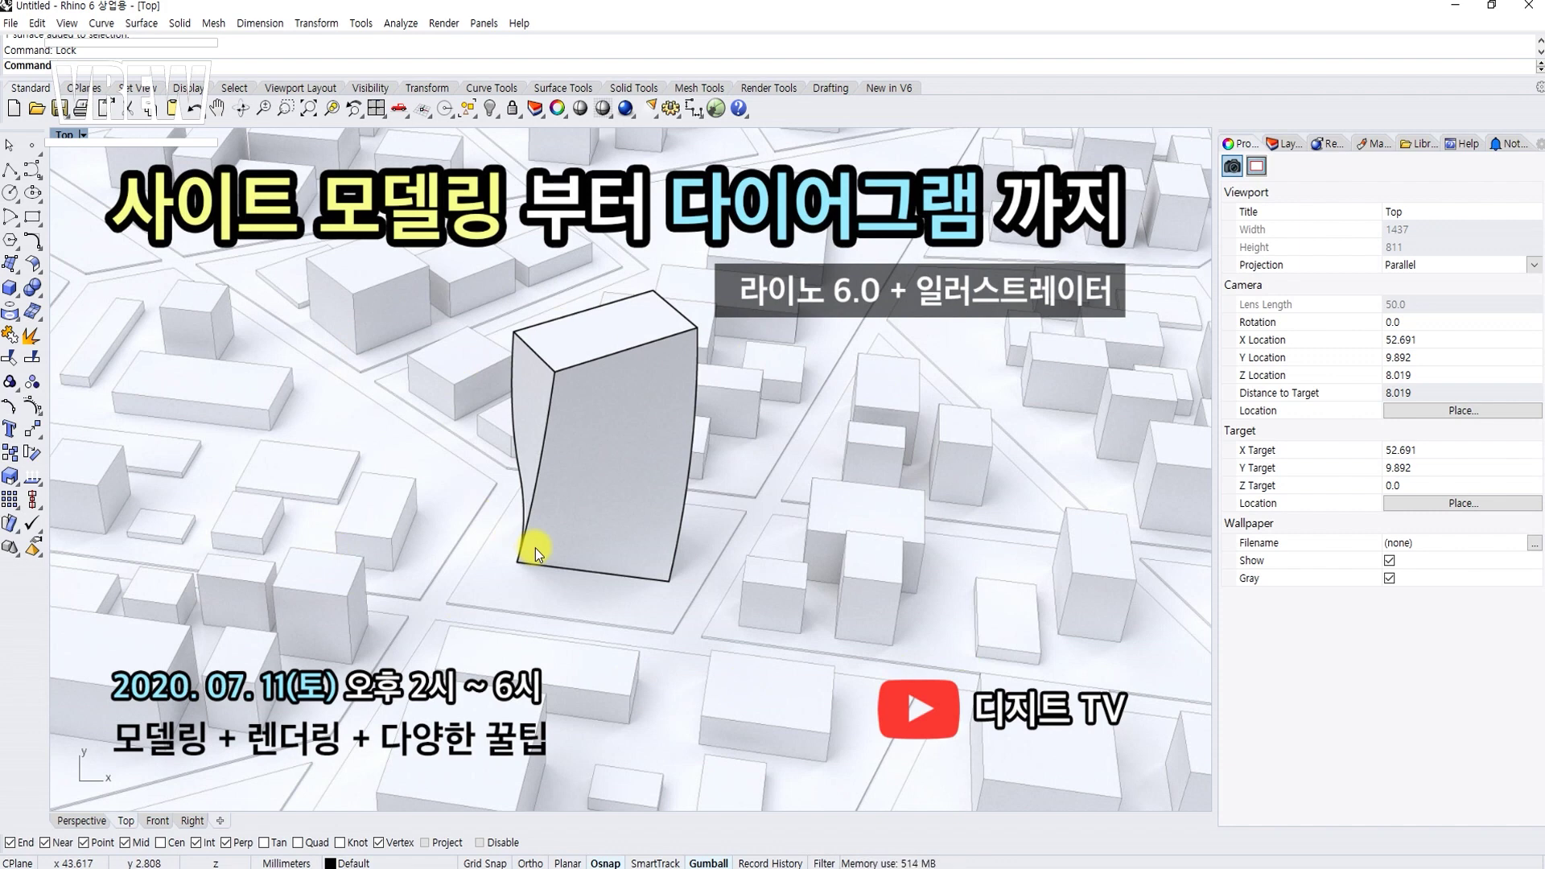
mouse_move(103, 254)
mouse_down()
mouse_move(513, 149)
mouse_move(92, 266)
mouse_up()
mouse_move(664, 254)
mouse_down()
mouse_move(991, 149)
mouse_move(660, 264)
mouse_up()
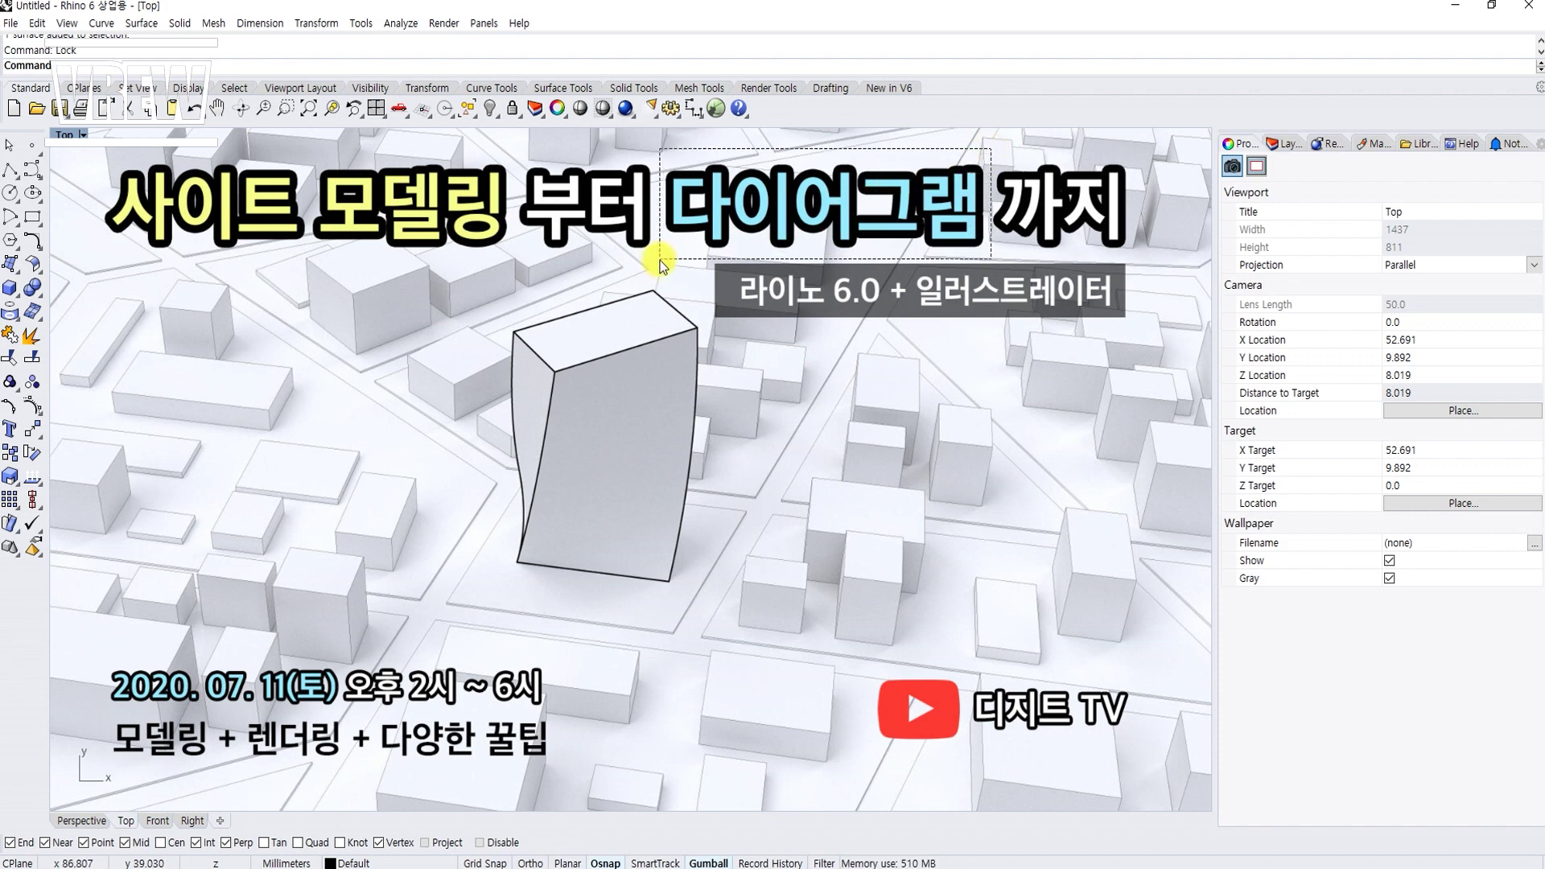
drag(661, 265, 661, 265)
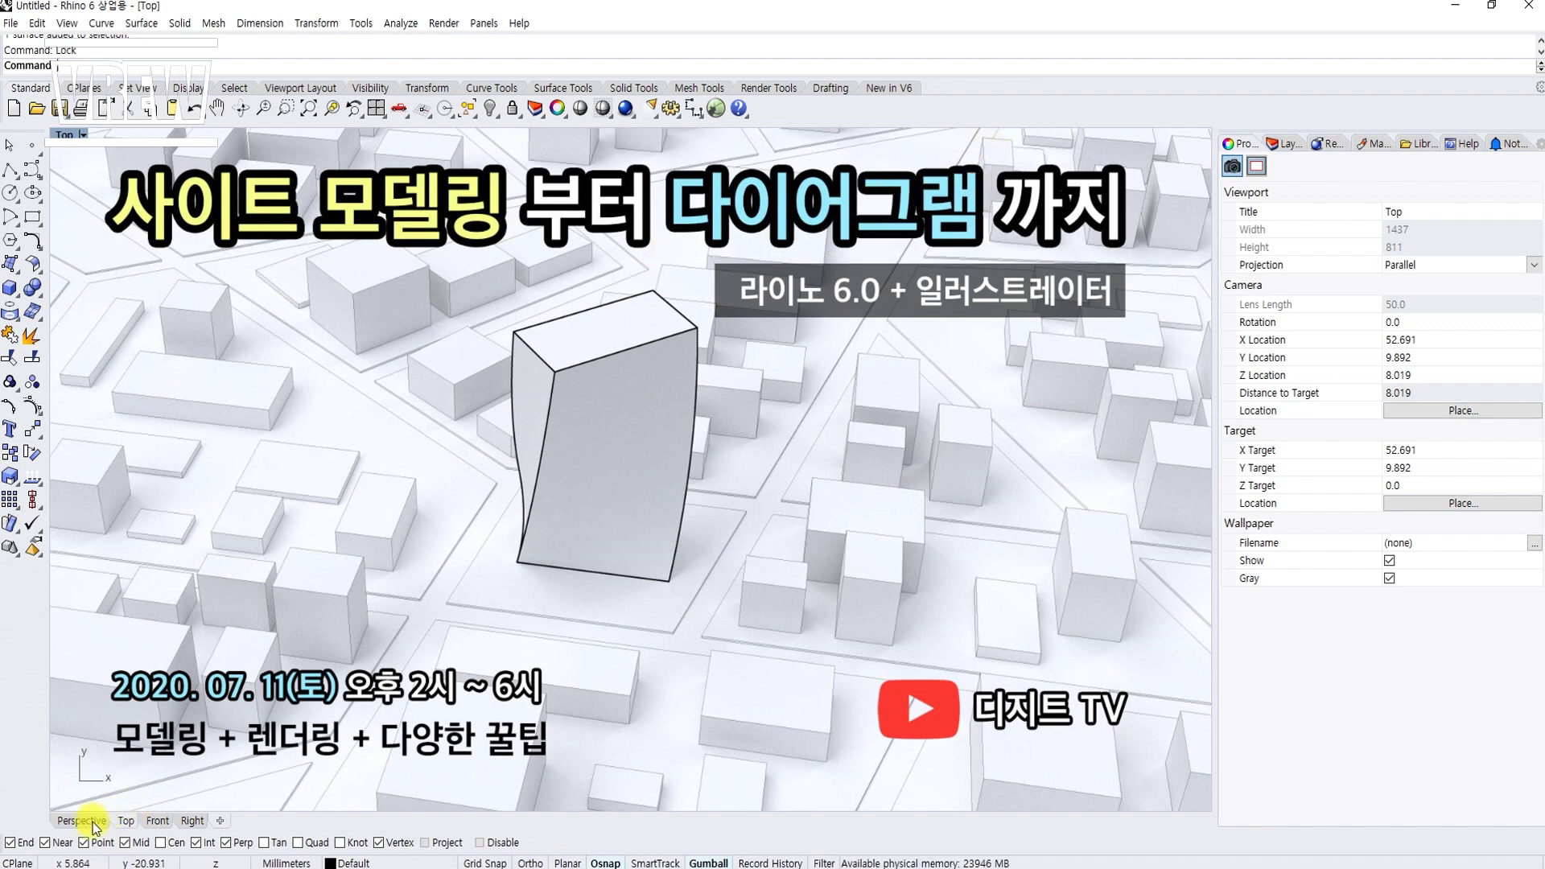
Step: Look through the Massgraphy home page in the browser, covering its 3D map download features and client section
scroll(374, 621, down, 2)
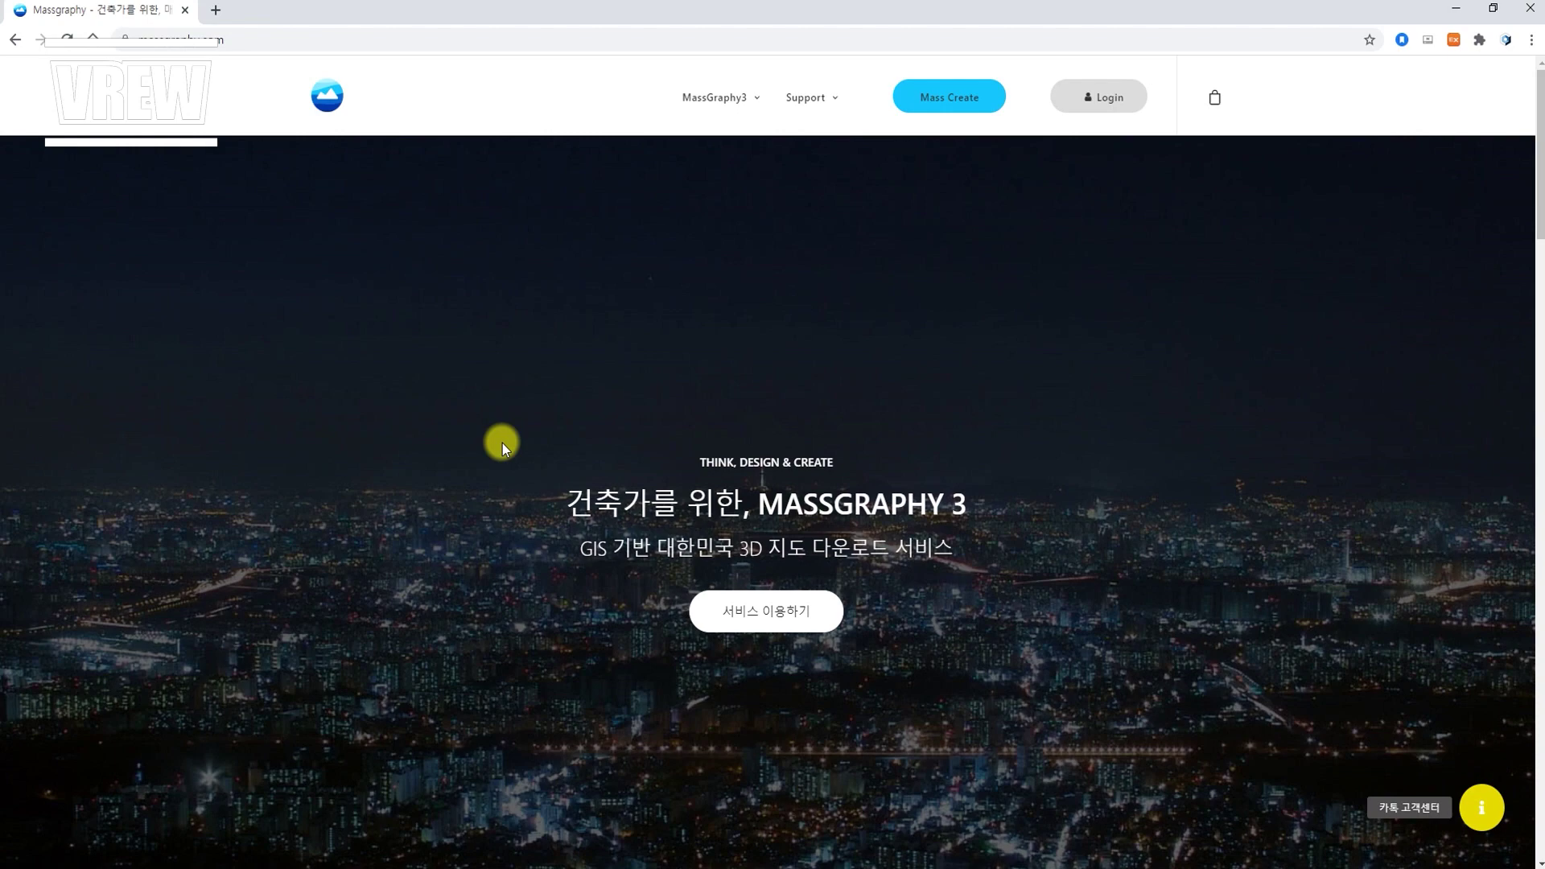
scroll(502, 443, down, 7)
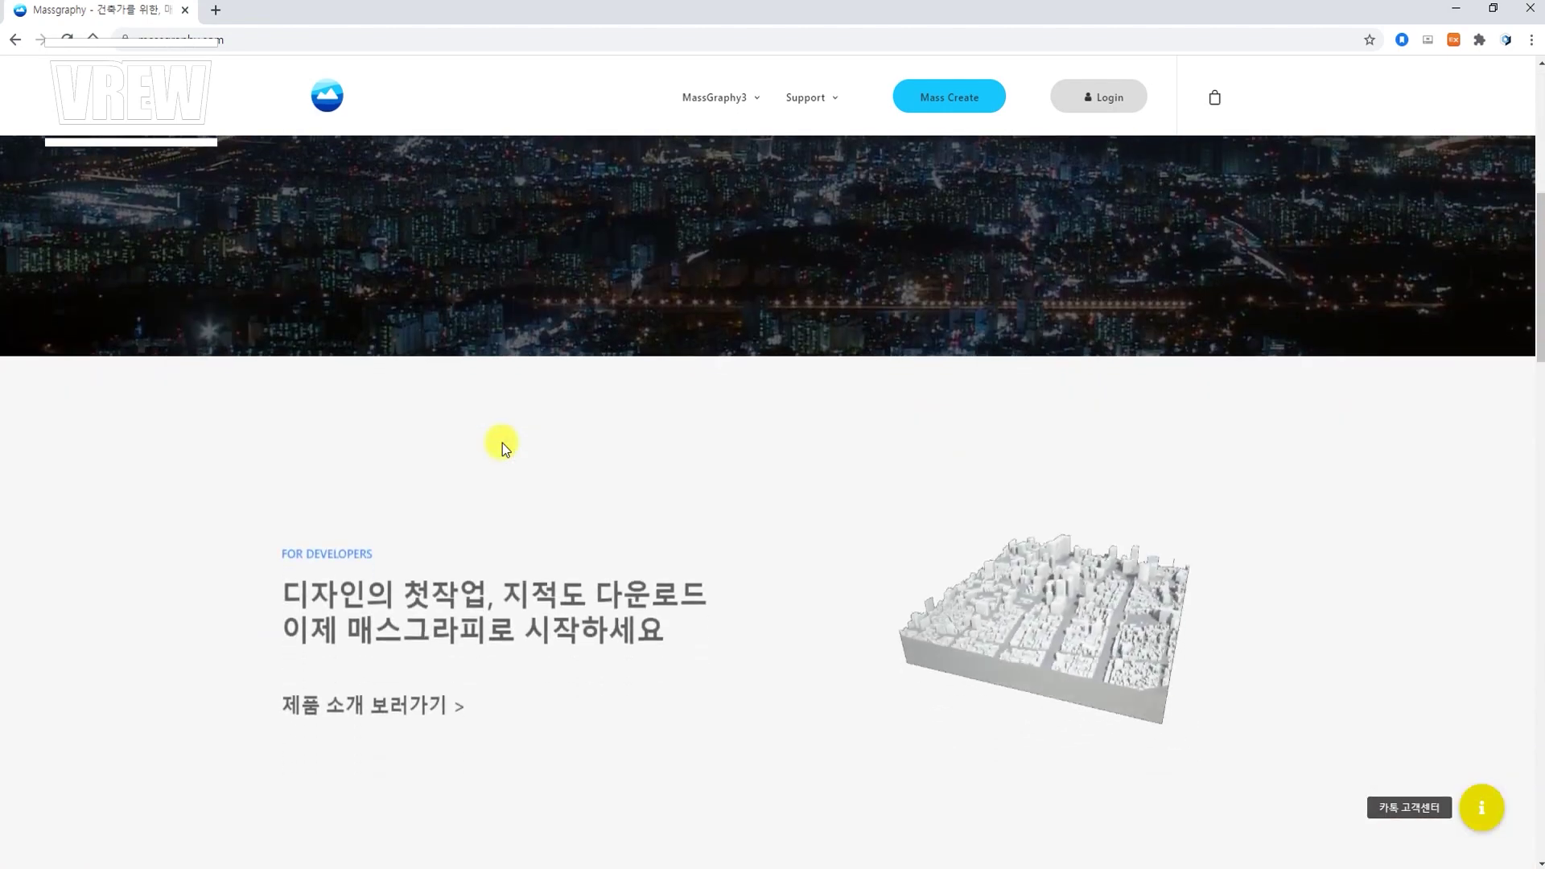
scroll(502, 443, down, 2)
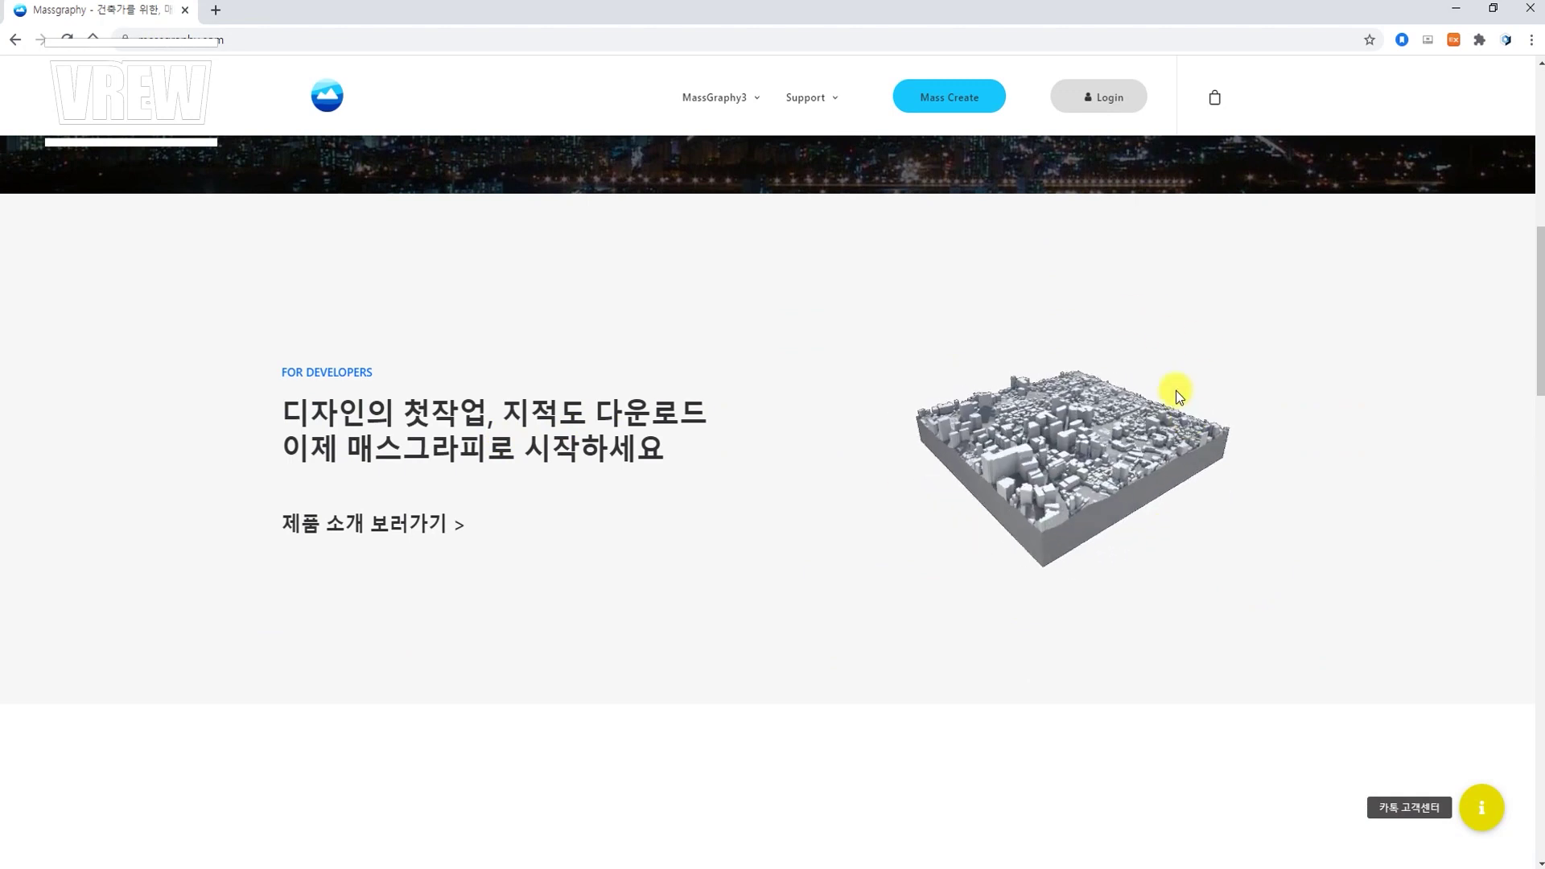
scroll(890, 399, down, 1)
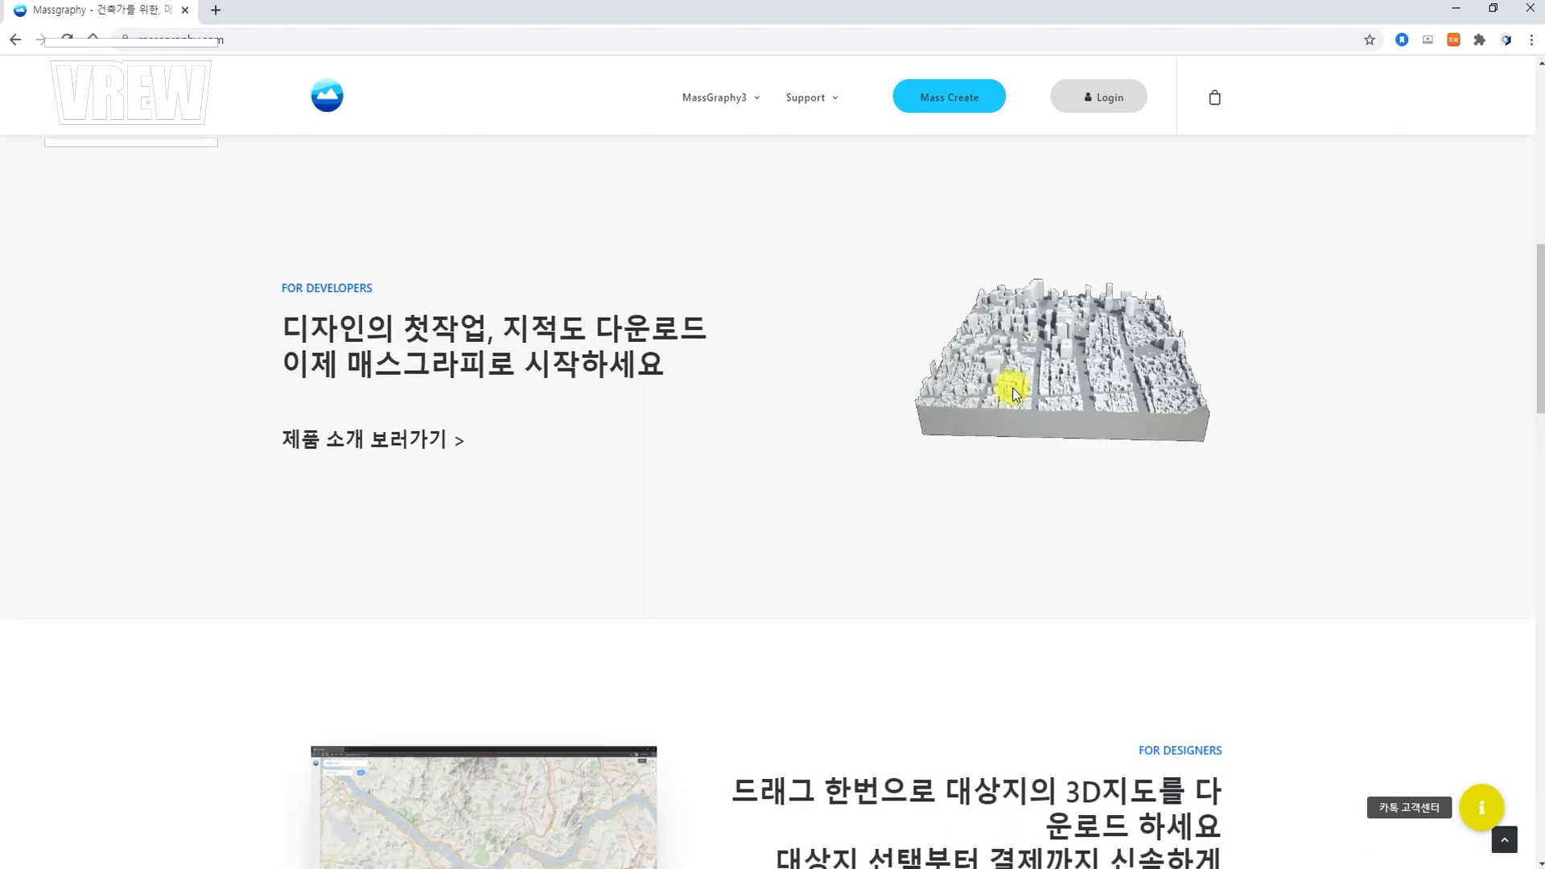
scroll(877, 446, down, 5)
scroll(883, 515, down, 4)
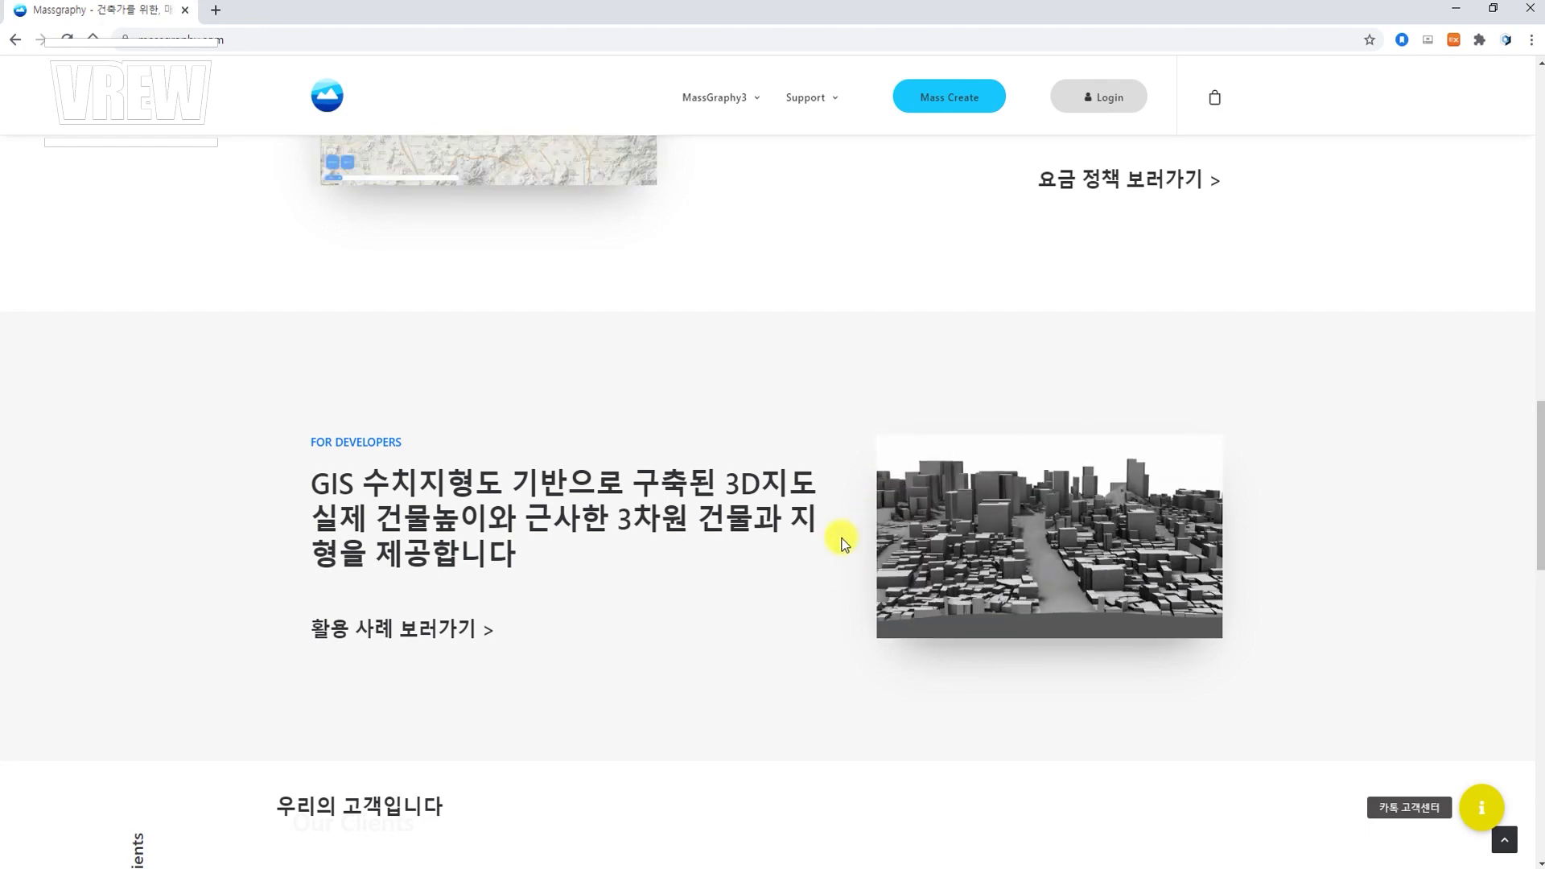
scroll(841, 539, down, 5)
scroll(841, 539, up, 5)
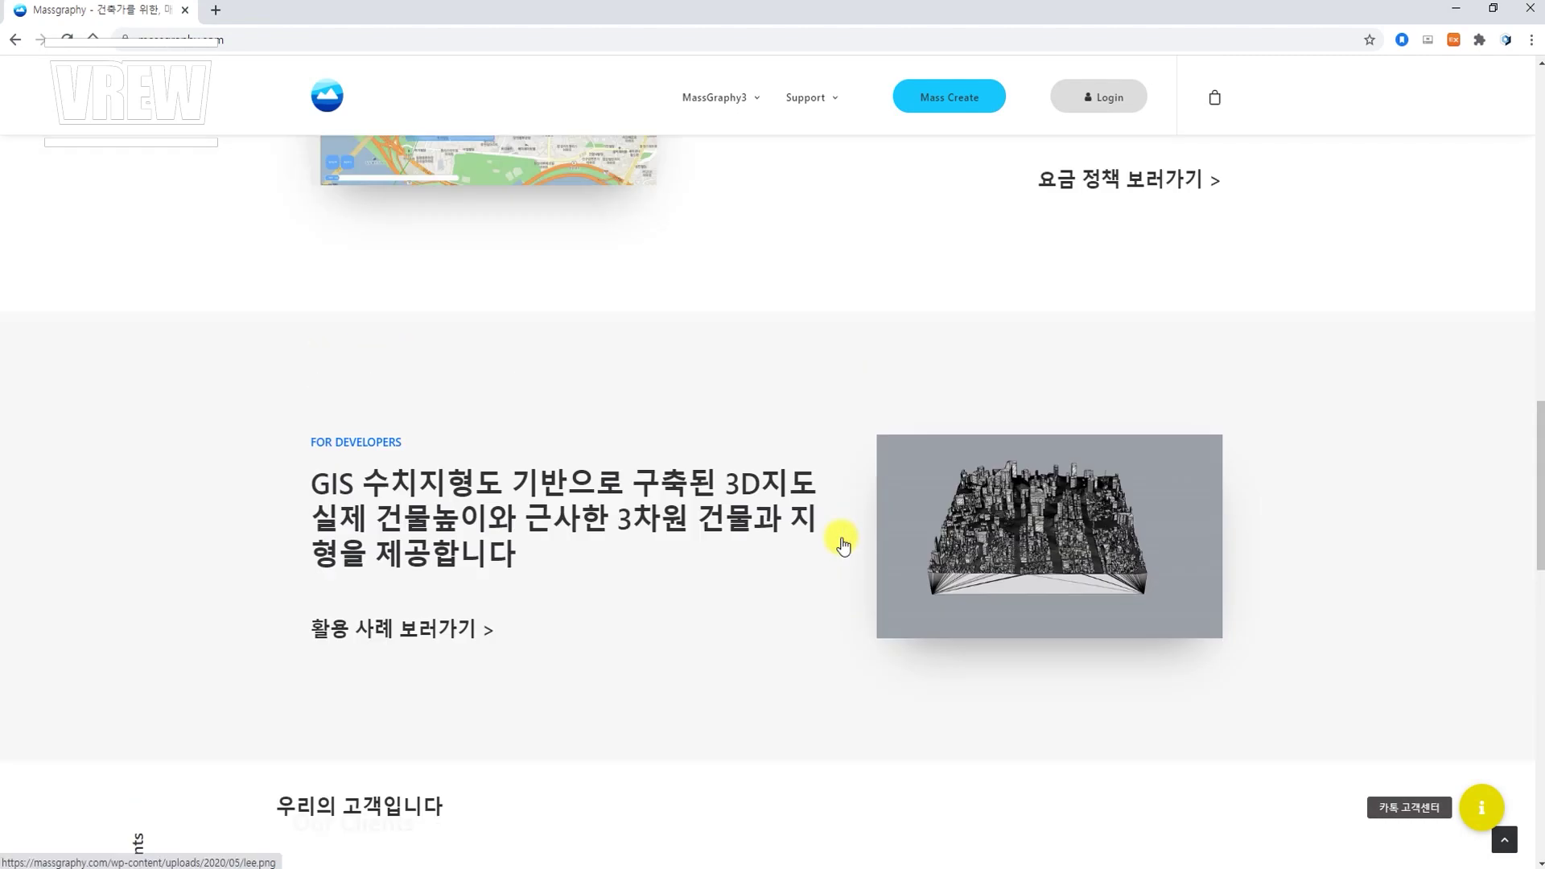
scroll(842, 544, up, 10)
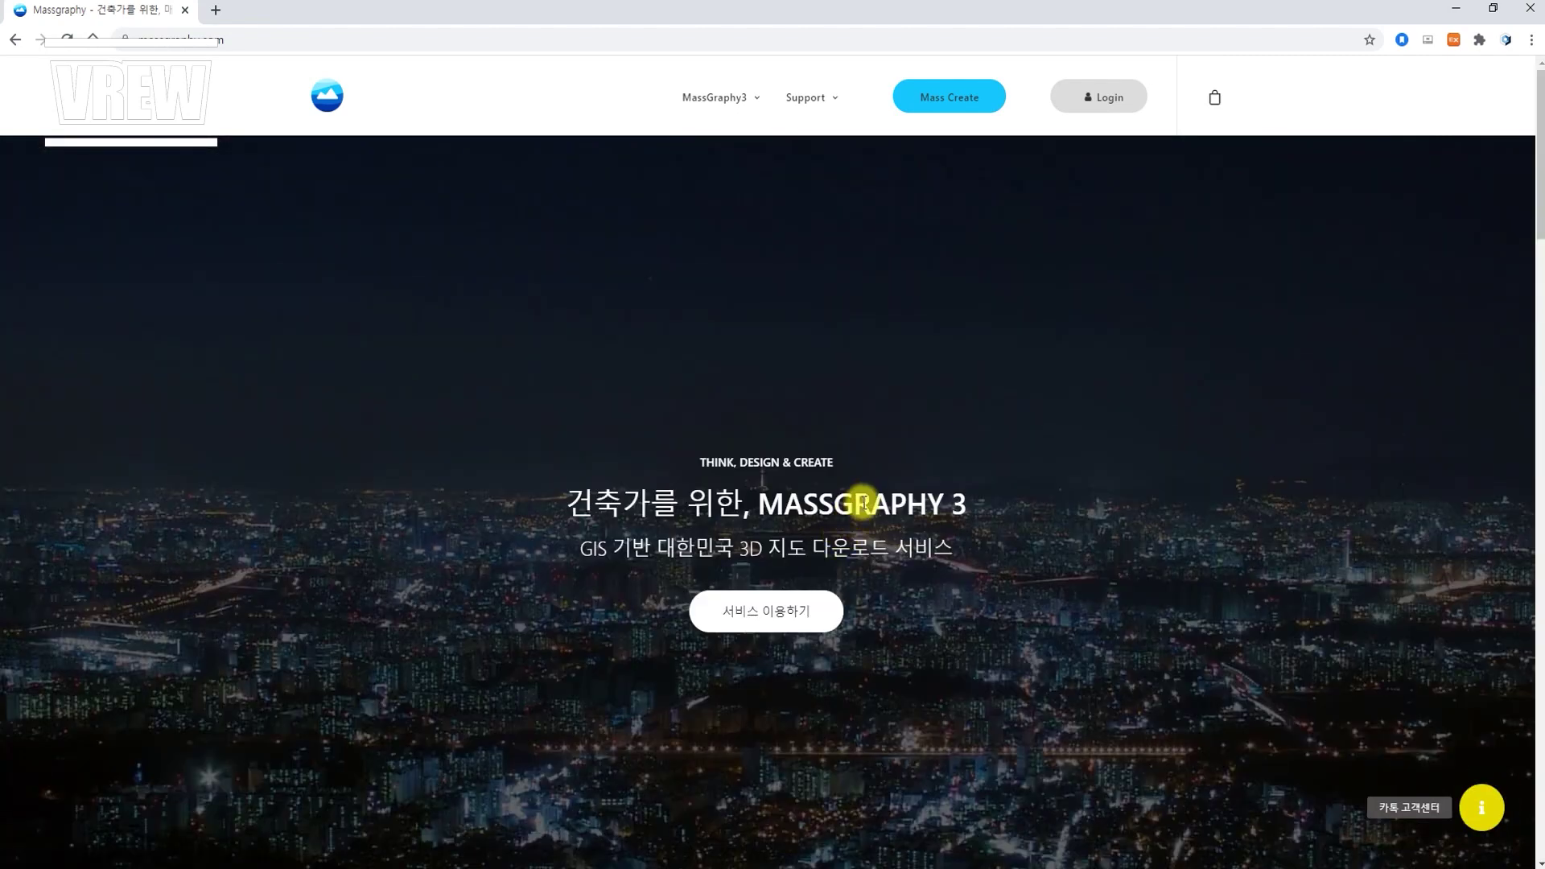
drag(864, 503, 941, 500)
click(760, 500)
click(942, 500)
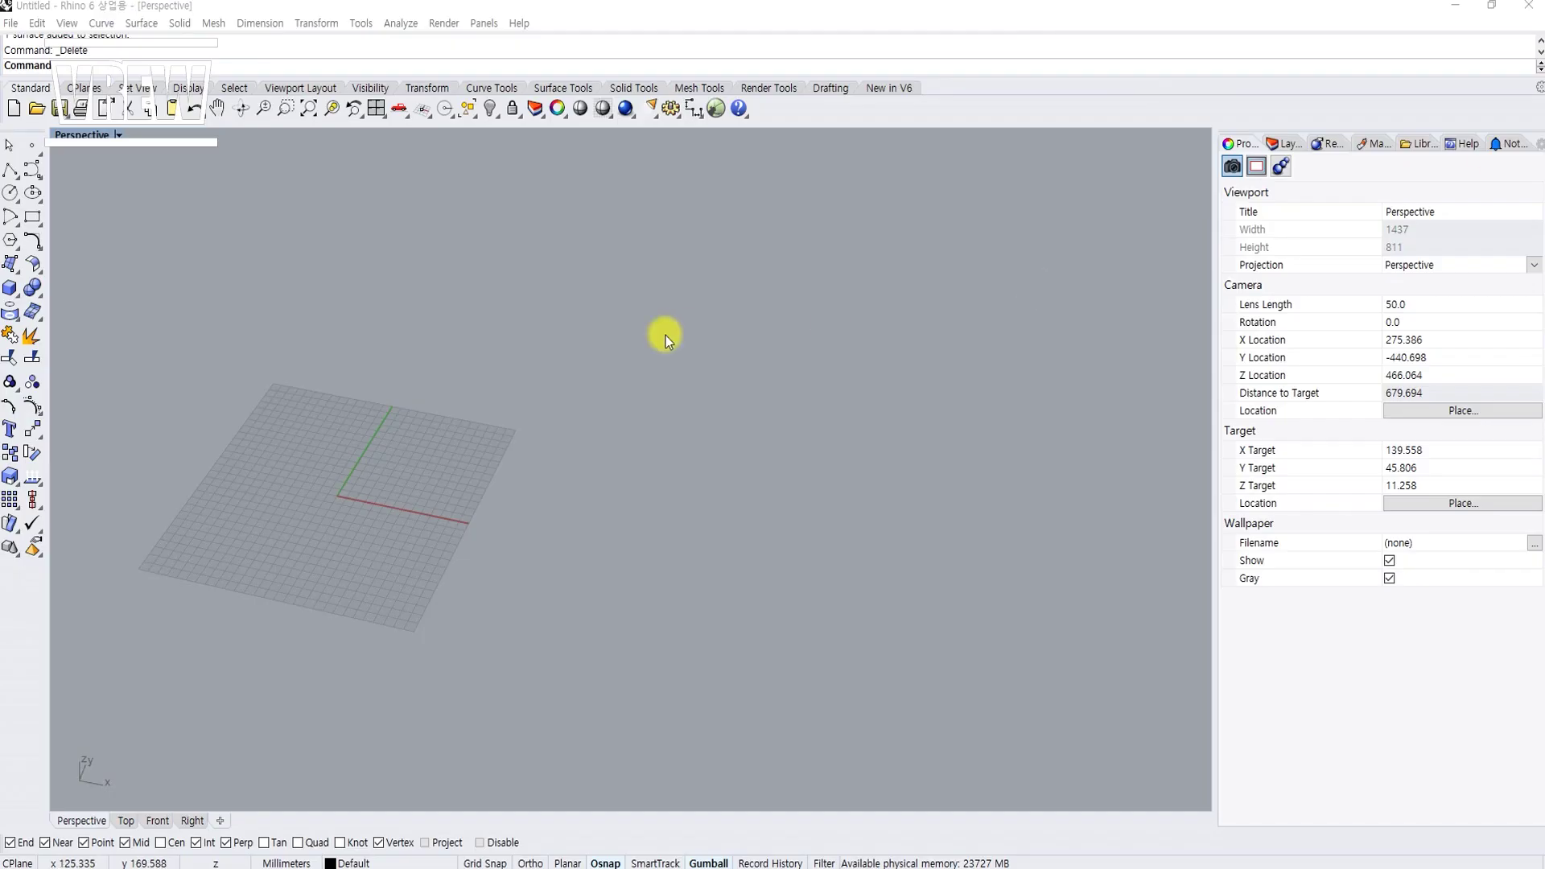
Step: Switch to Rhino and draw a box freehand on the construction plane, inside the positive X/Y quadrant of the grid
scroll(665, 336, down, 4)
right_drag(611, 383, 593, 491)
scroll(572, 435, up, 4)
scroll(516, 488, up, 2)
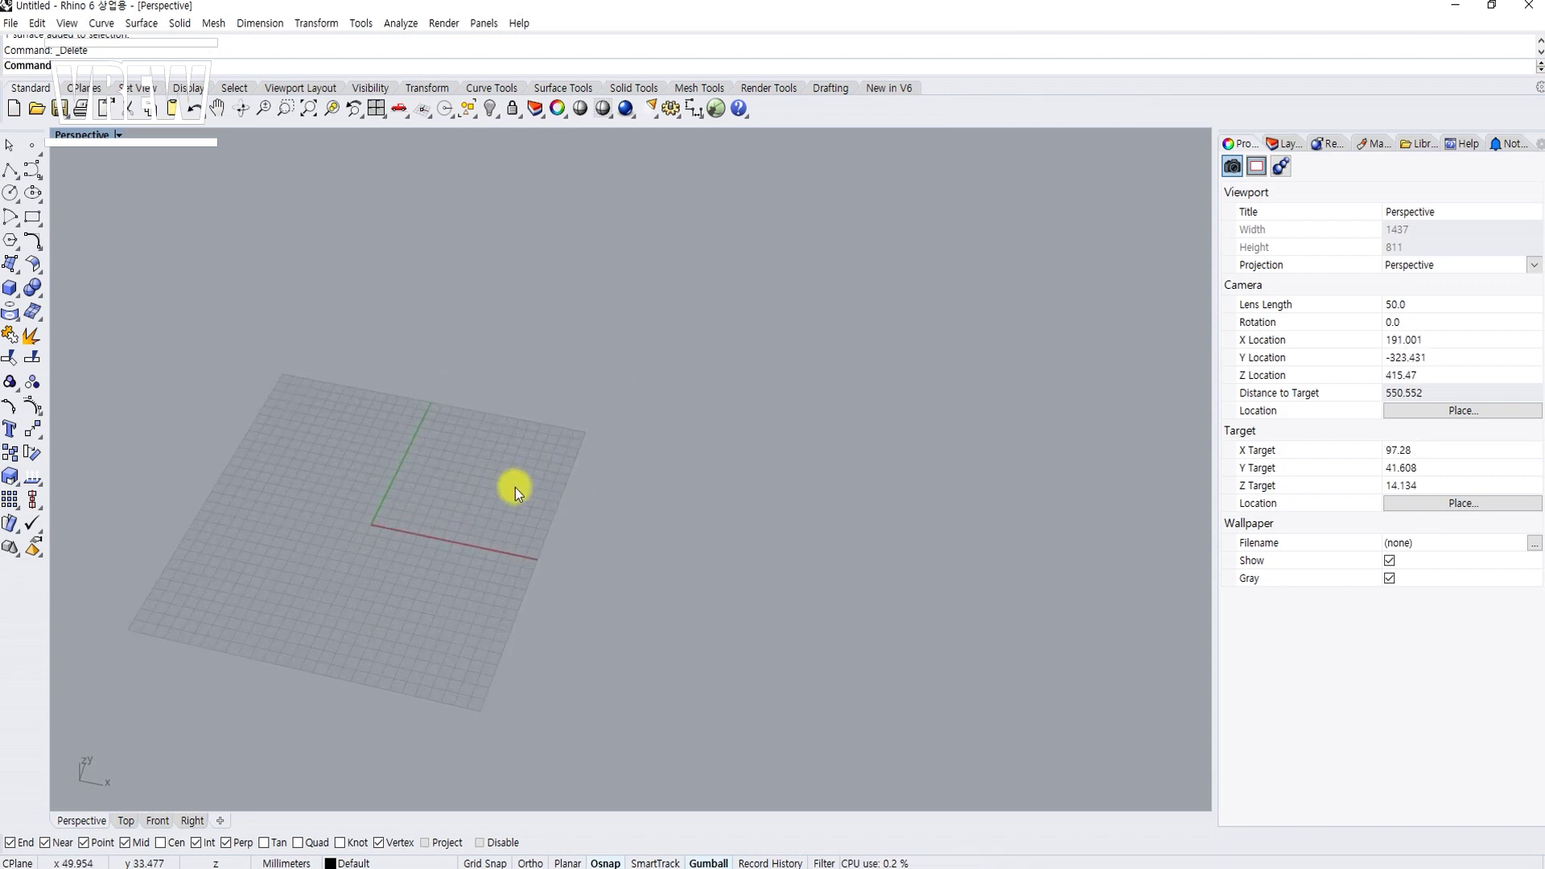
right_drag(515, 488, 592, 480)
click(634, 506)
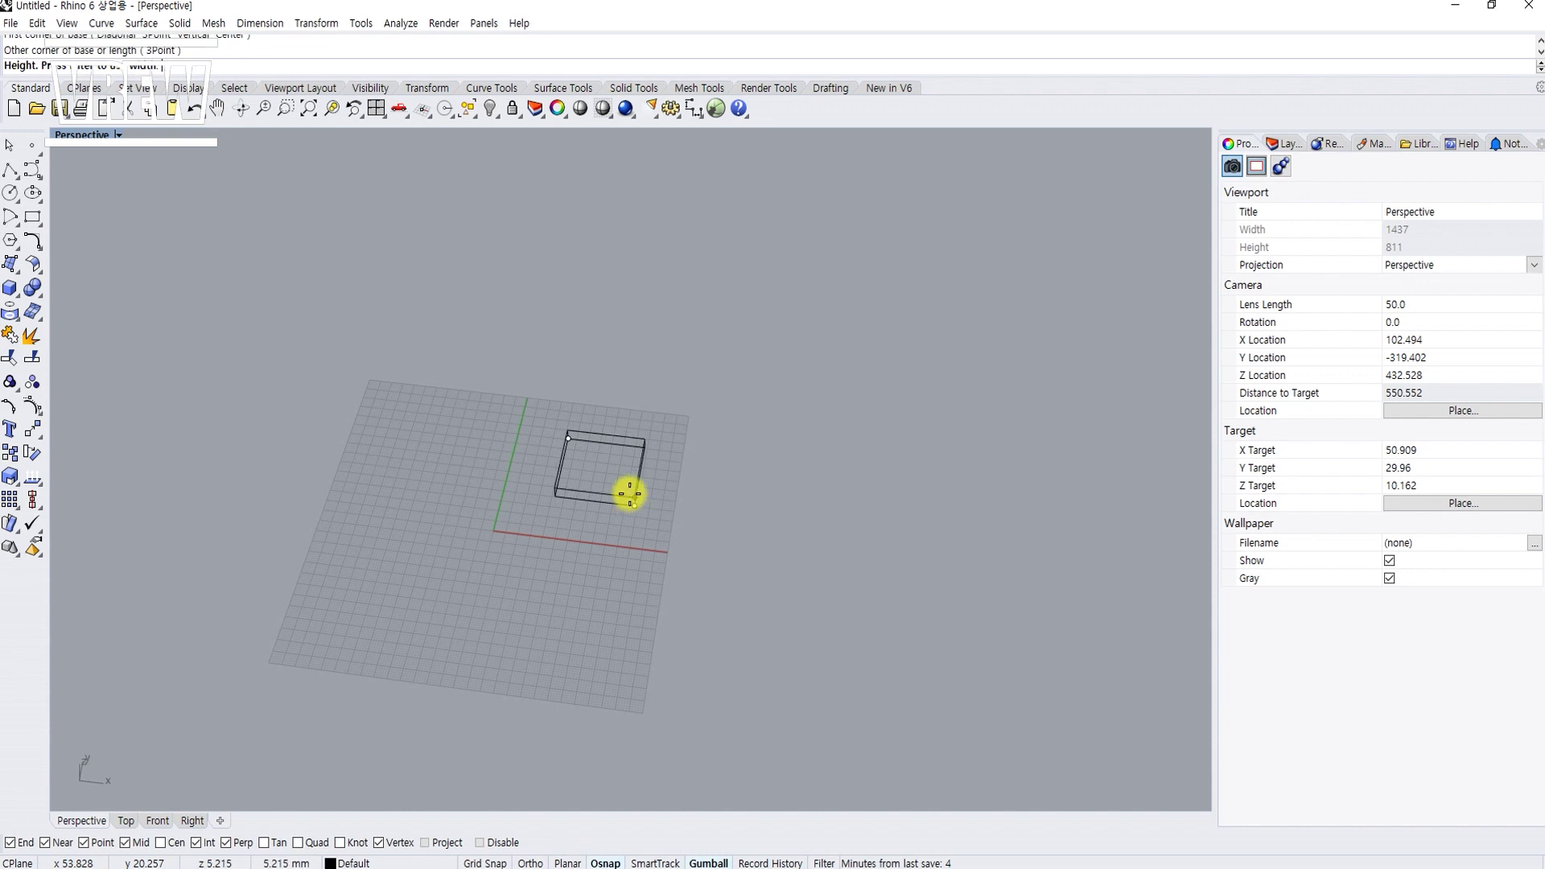
click(627, 424)
scroll(618, 430, up, 8)
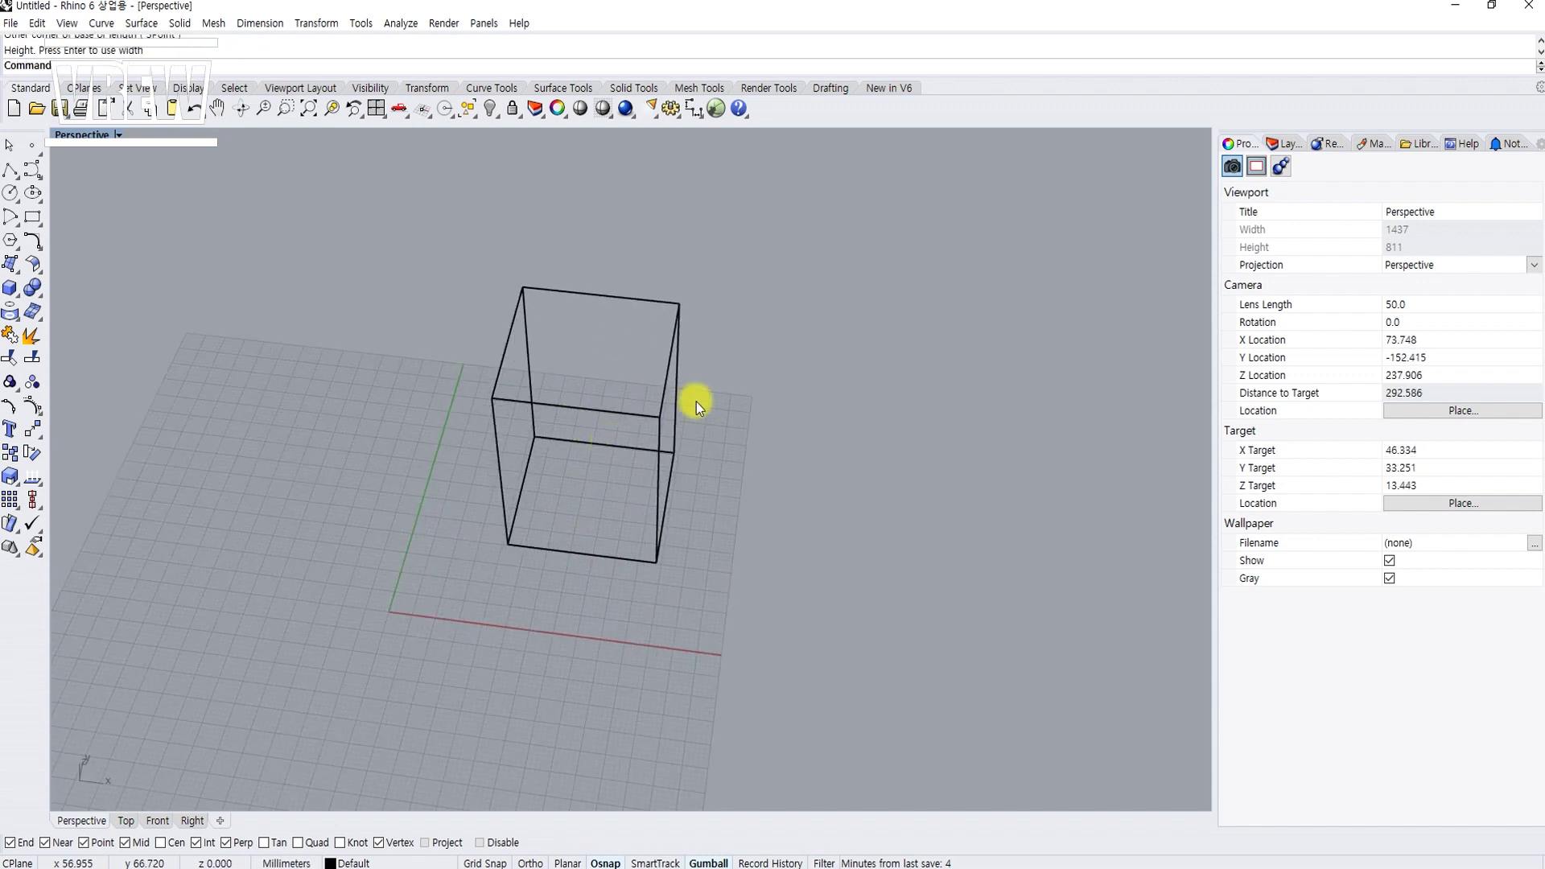
Step: Scale the box vertically with Scale1D from its base corner, setting its height to 36 mm
click(654, 508)
text(zs)
key(Return)
right_drag(652, 510, 607, 426)
click(607, 427)
scroll(607, 428, down, 4)
drag(607, 428, 543, 468)
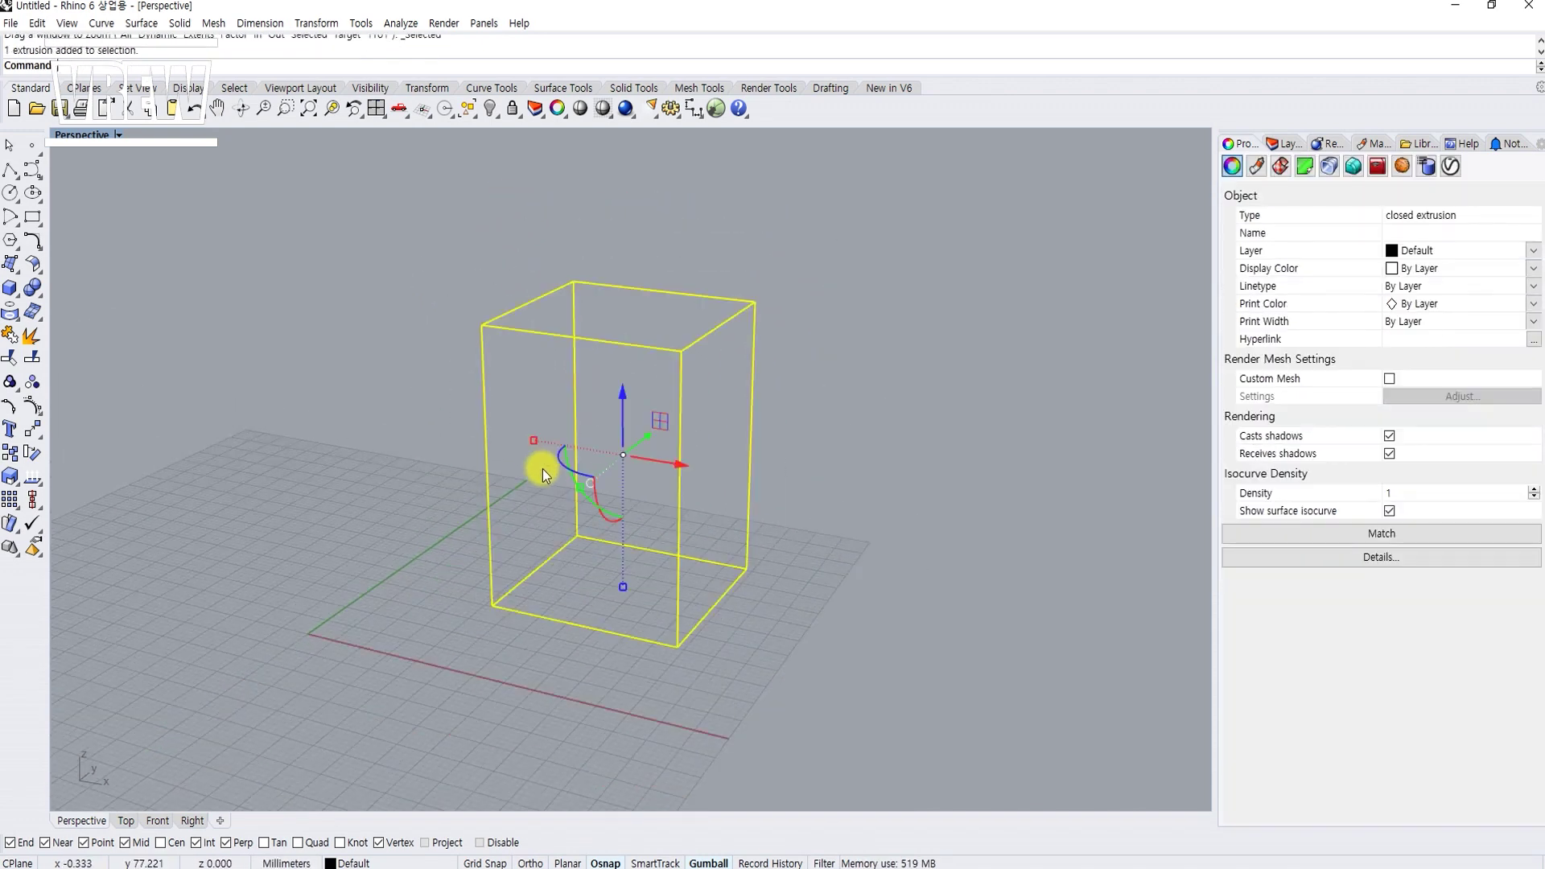
text(scale)
key(Return)
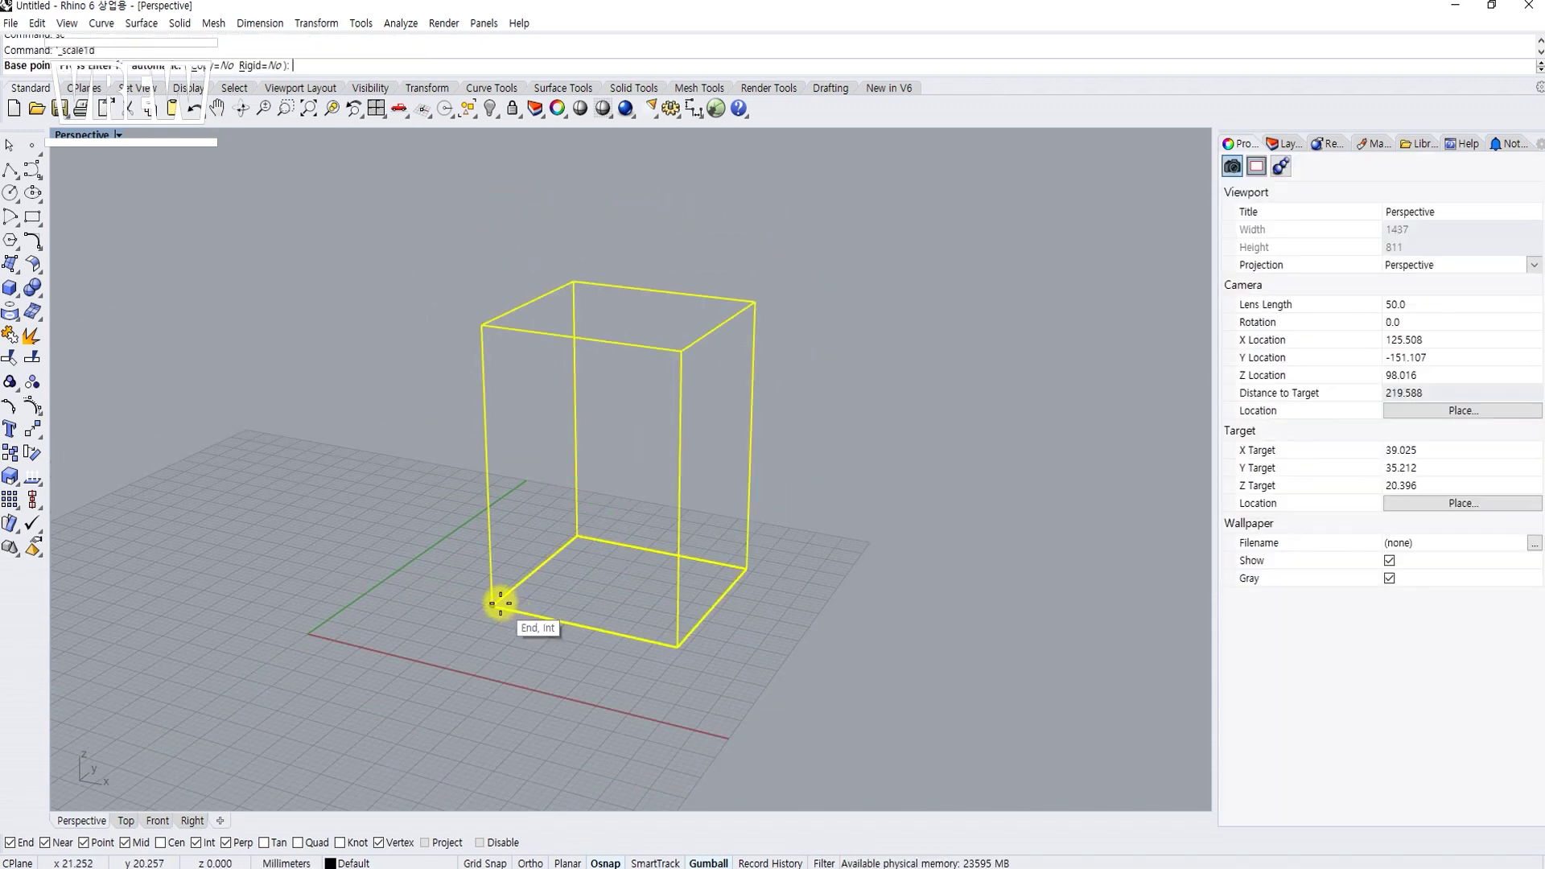
click(493, 605)
click(481, 326)
text(36)
key(Return)
key(Escape)
right_drag(474, 332, 624, 462)
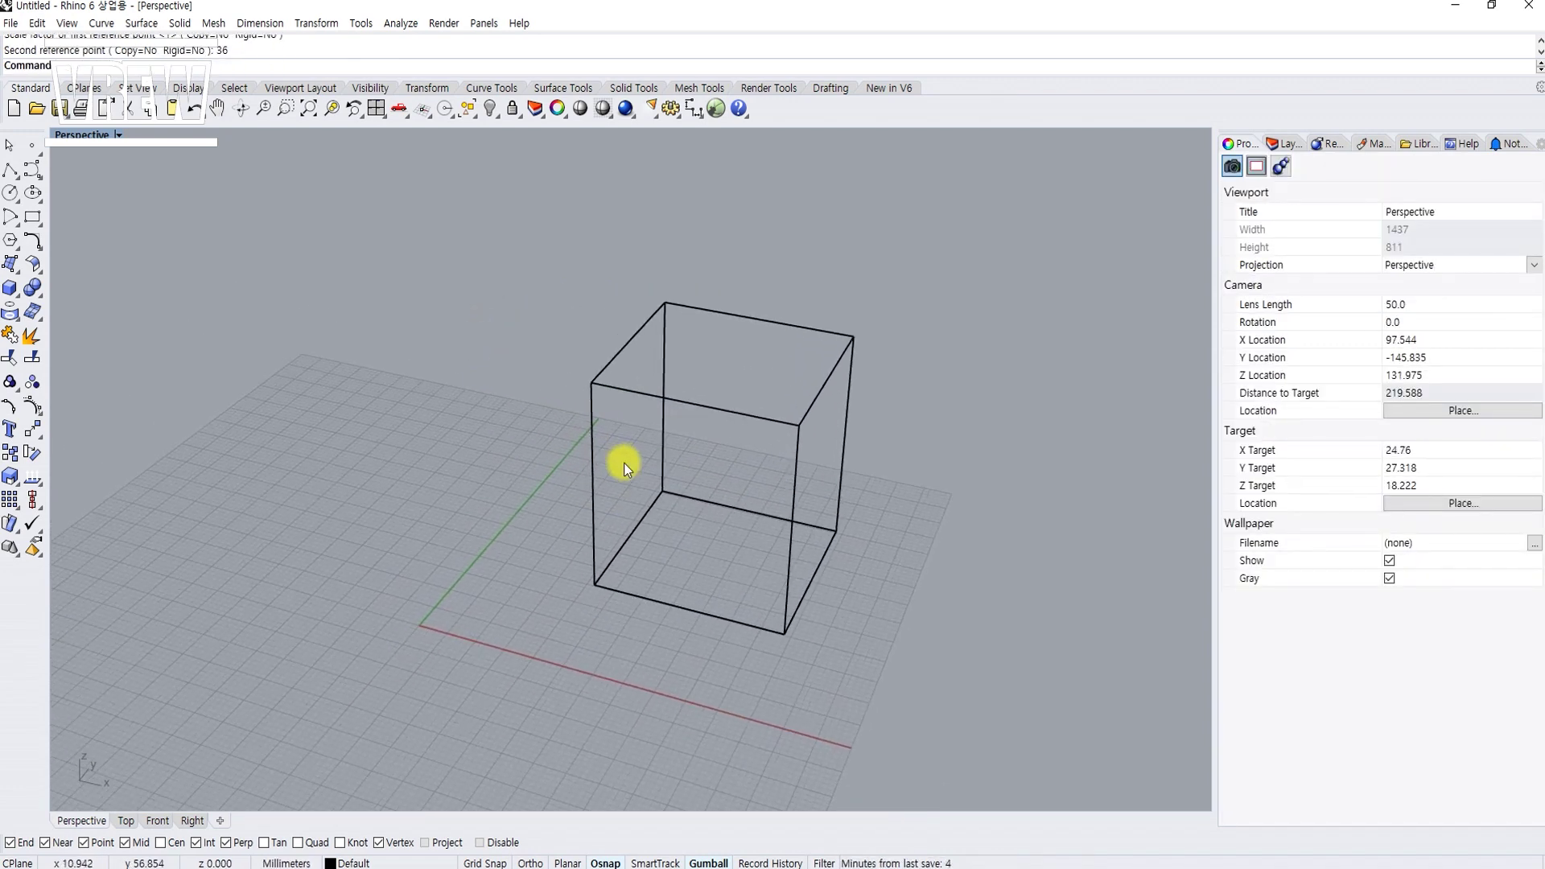
Step: In the Top view, move the box off the grid, toward positive X and Y
click(606, 504)
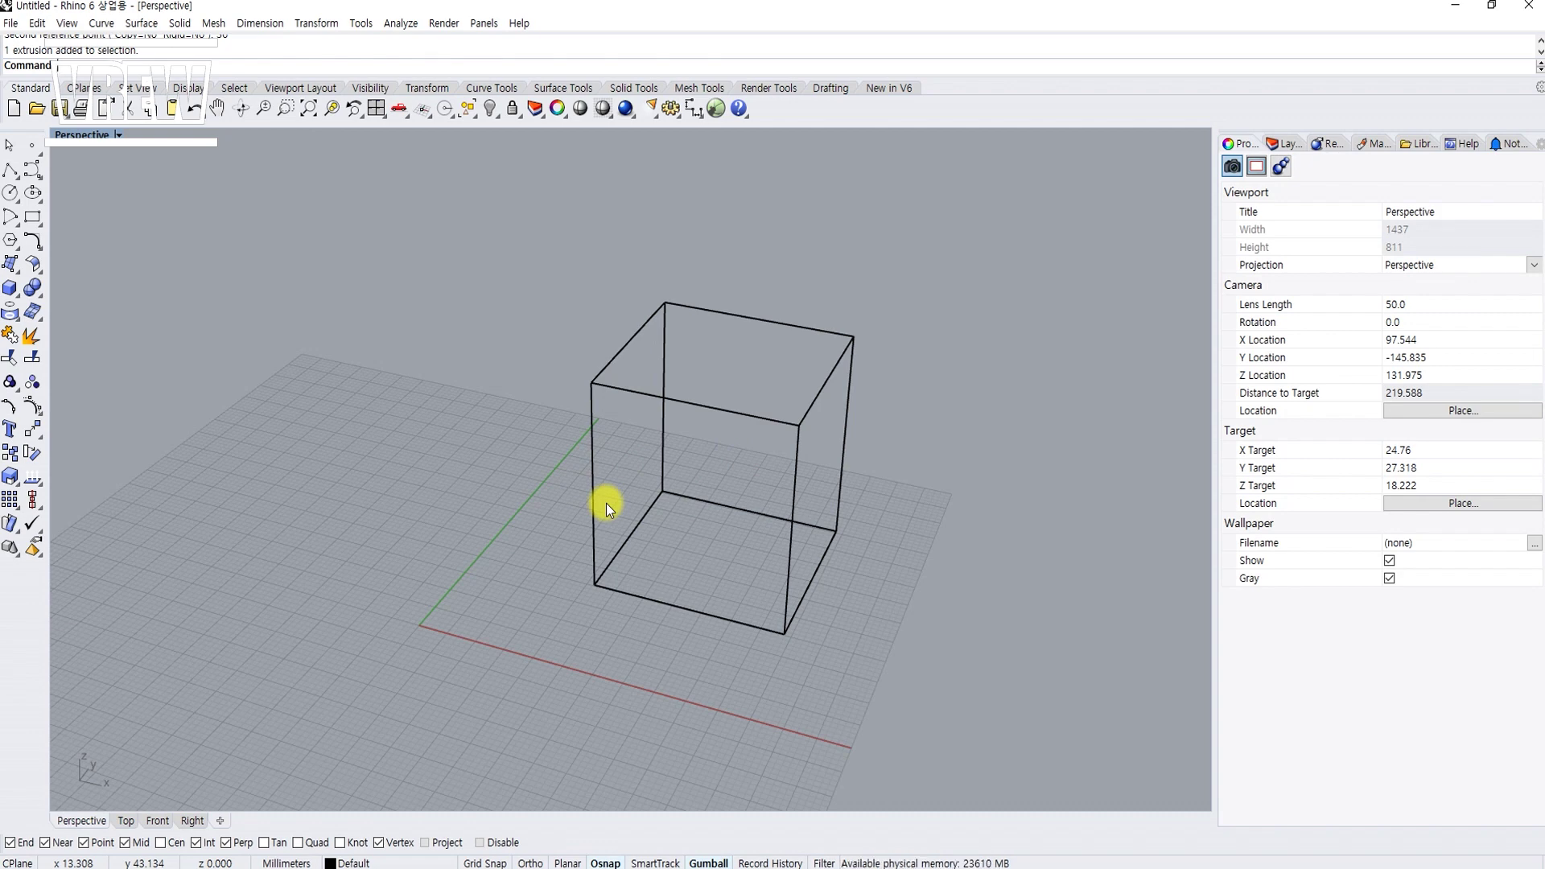
right_drag(629, 492, 625, 480)
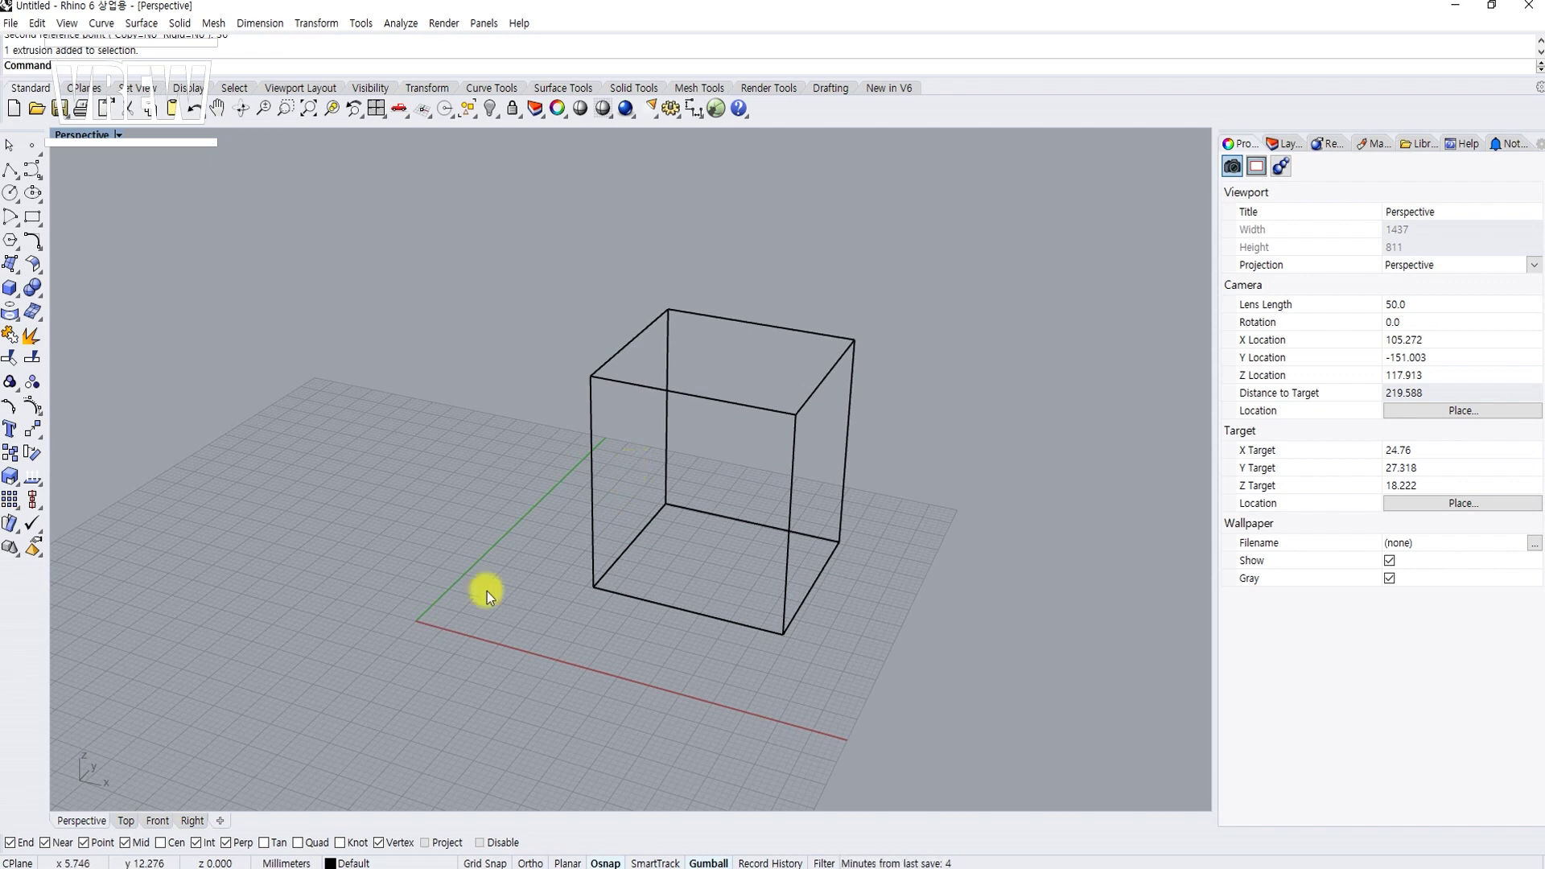
key(ctrl+F1)
scroll(708, 581, down, 8)
drag(712, 567, 852, 485)
click(848, 522)
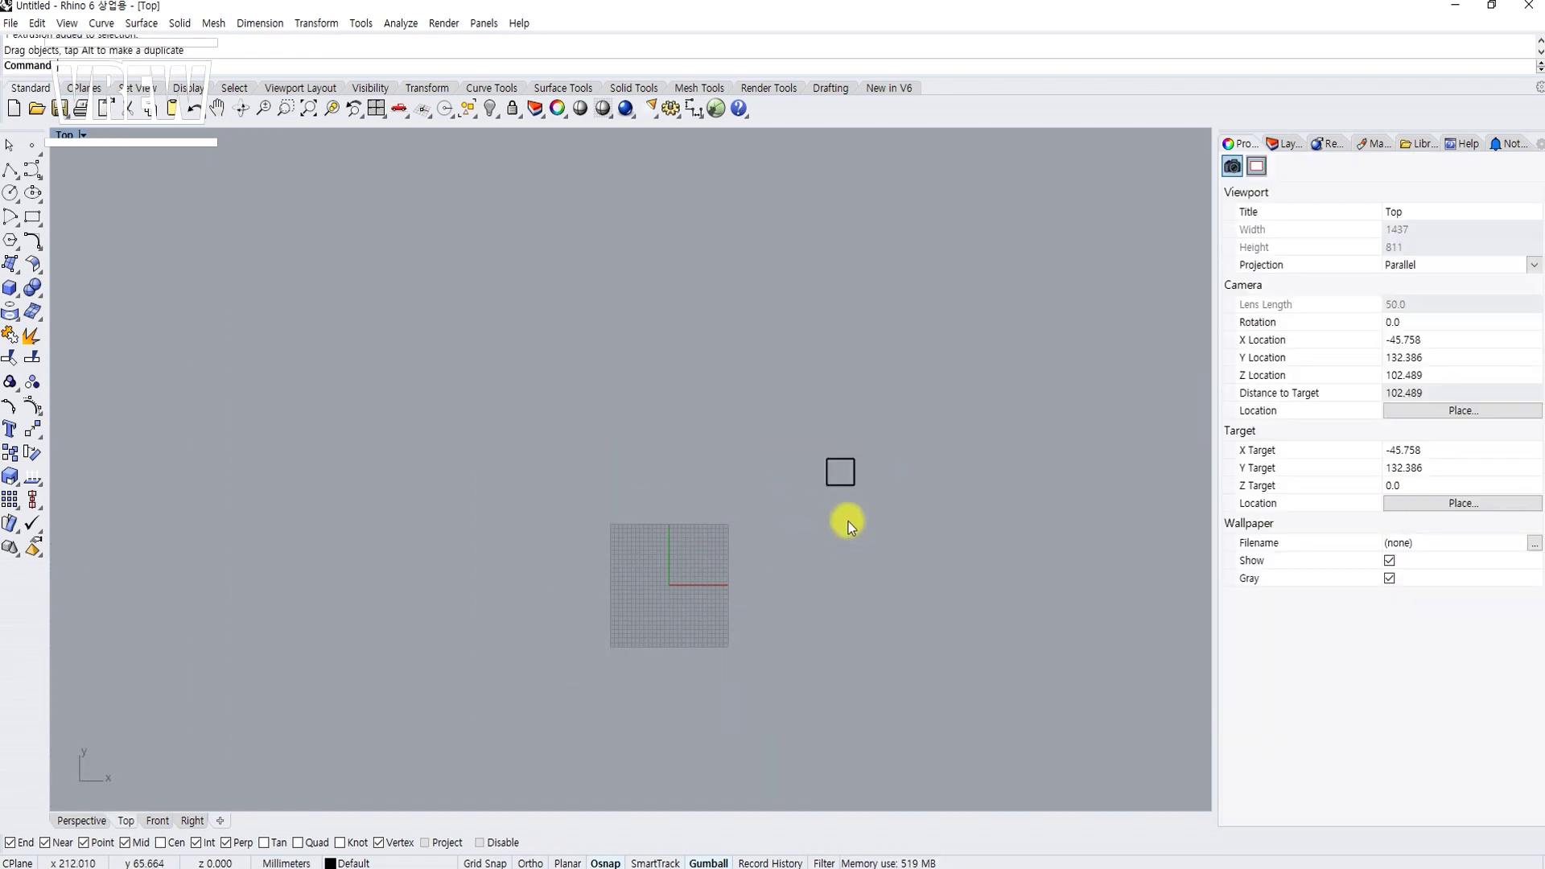
scroll(824, 475, up, 14)
right_drag(824, 475, 776, 441)
scroll(775, 442, down, 4)
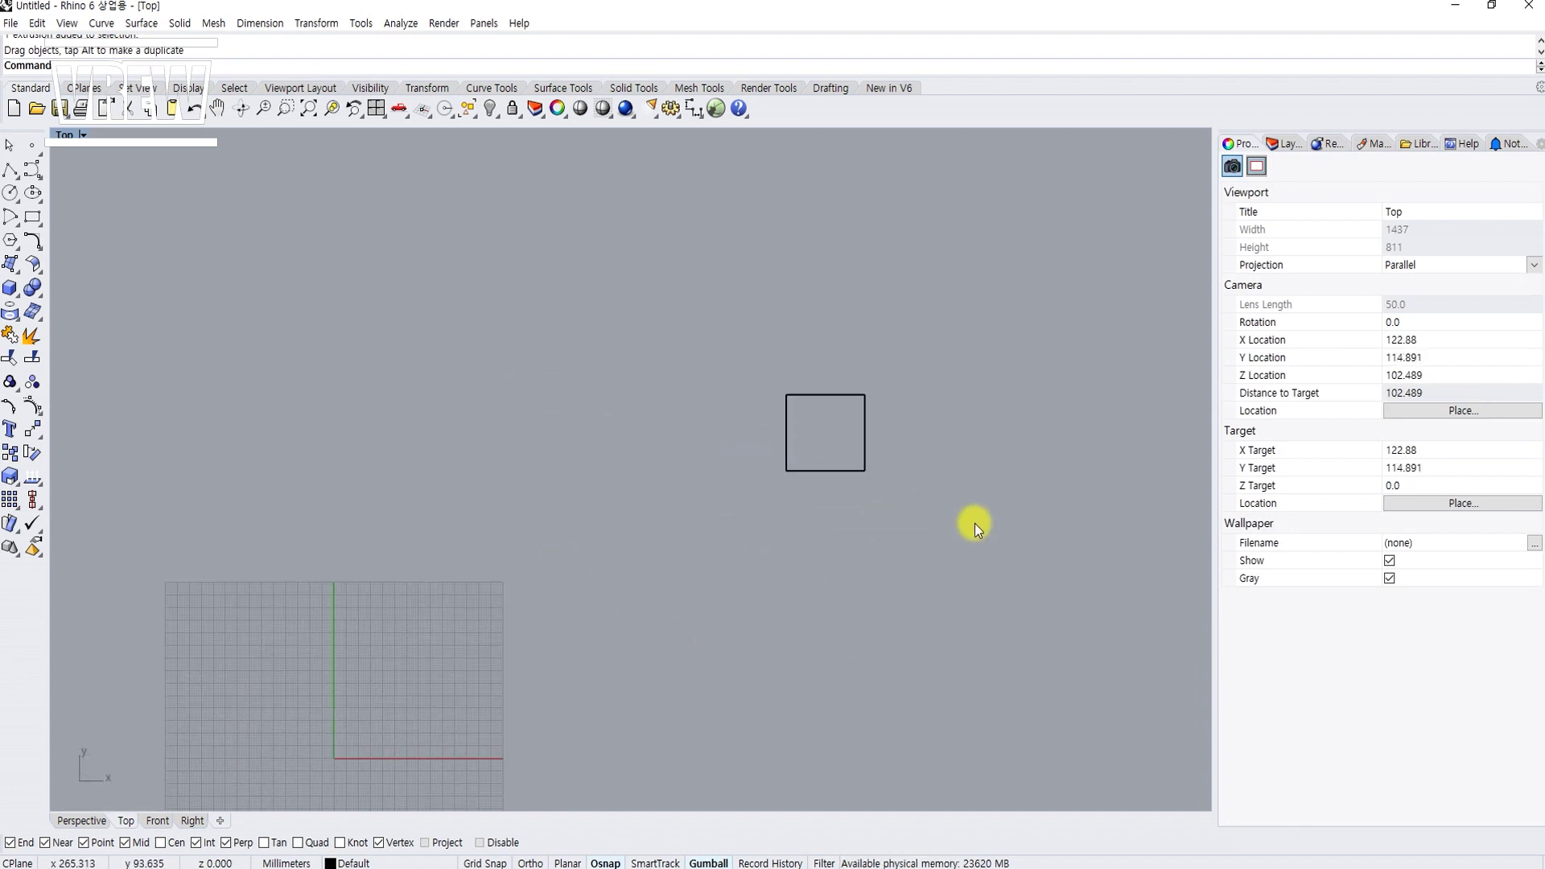
right_drag(915, 553, 868, 549)
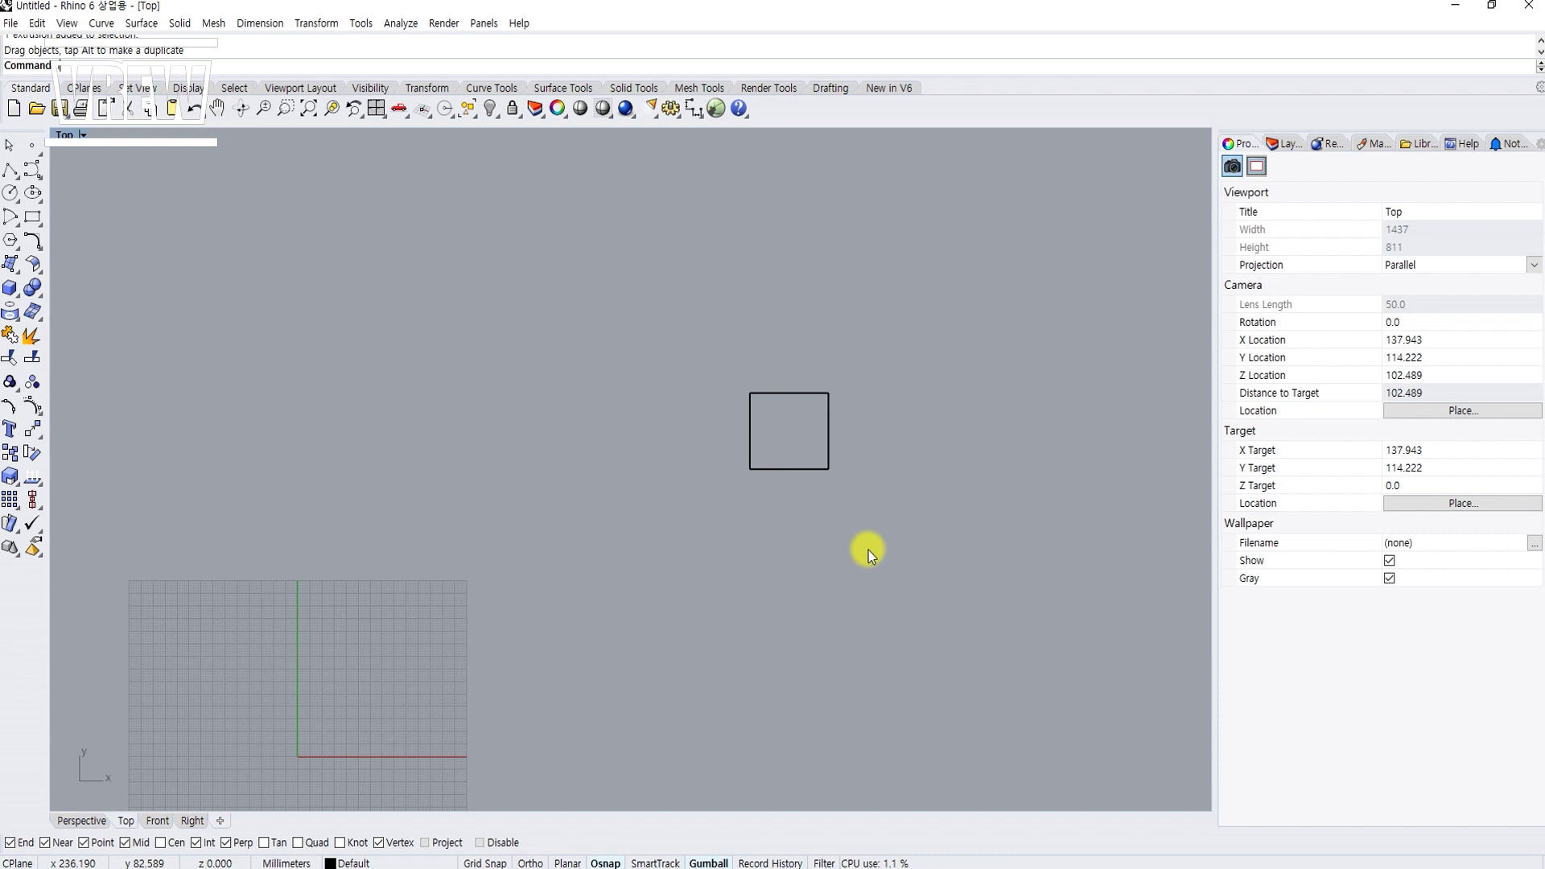
text(Line)
key(Return)
click(459, 376)
click(1033, 643)
scroll(1006, 643, down, 4)
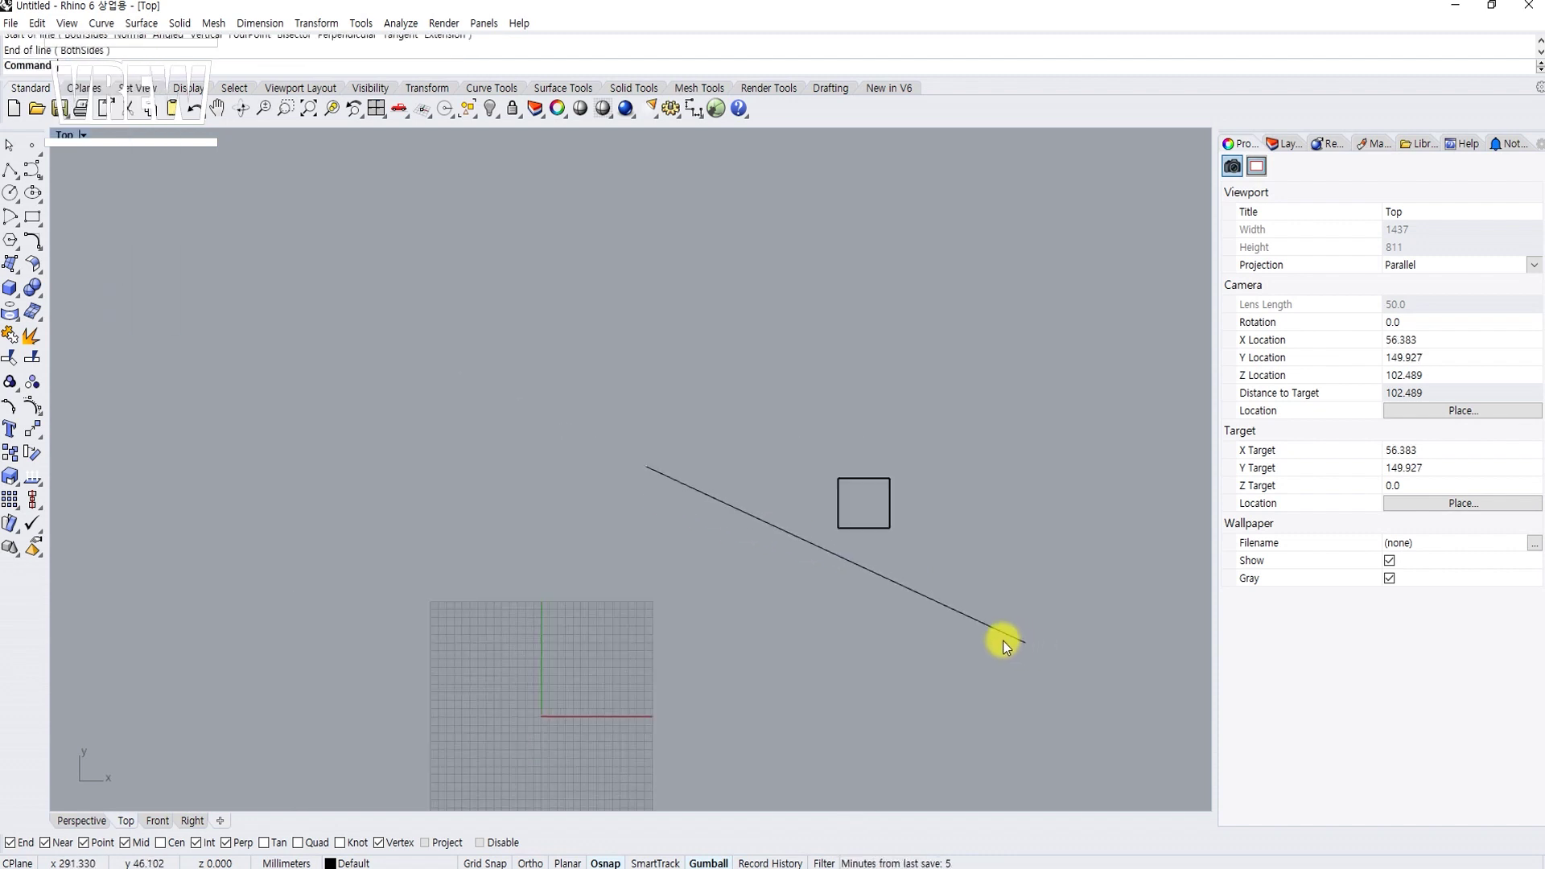
scroll(1004, 642, down, 4)
key(ctrl+z)
Step: Draw a diagonal line about 540 mm long, sloping down to the right and passing just below the box
right_drag(980, 634, 768, 584)
key(space)
click(370, 363)
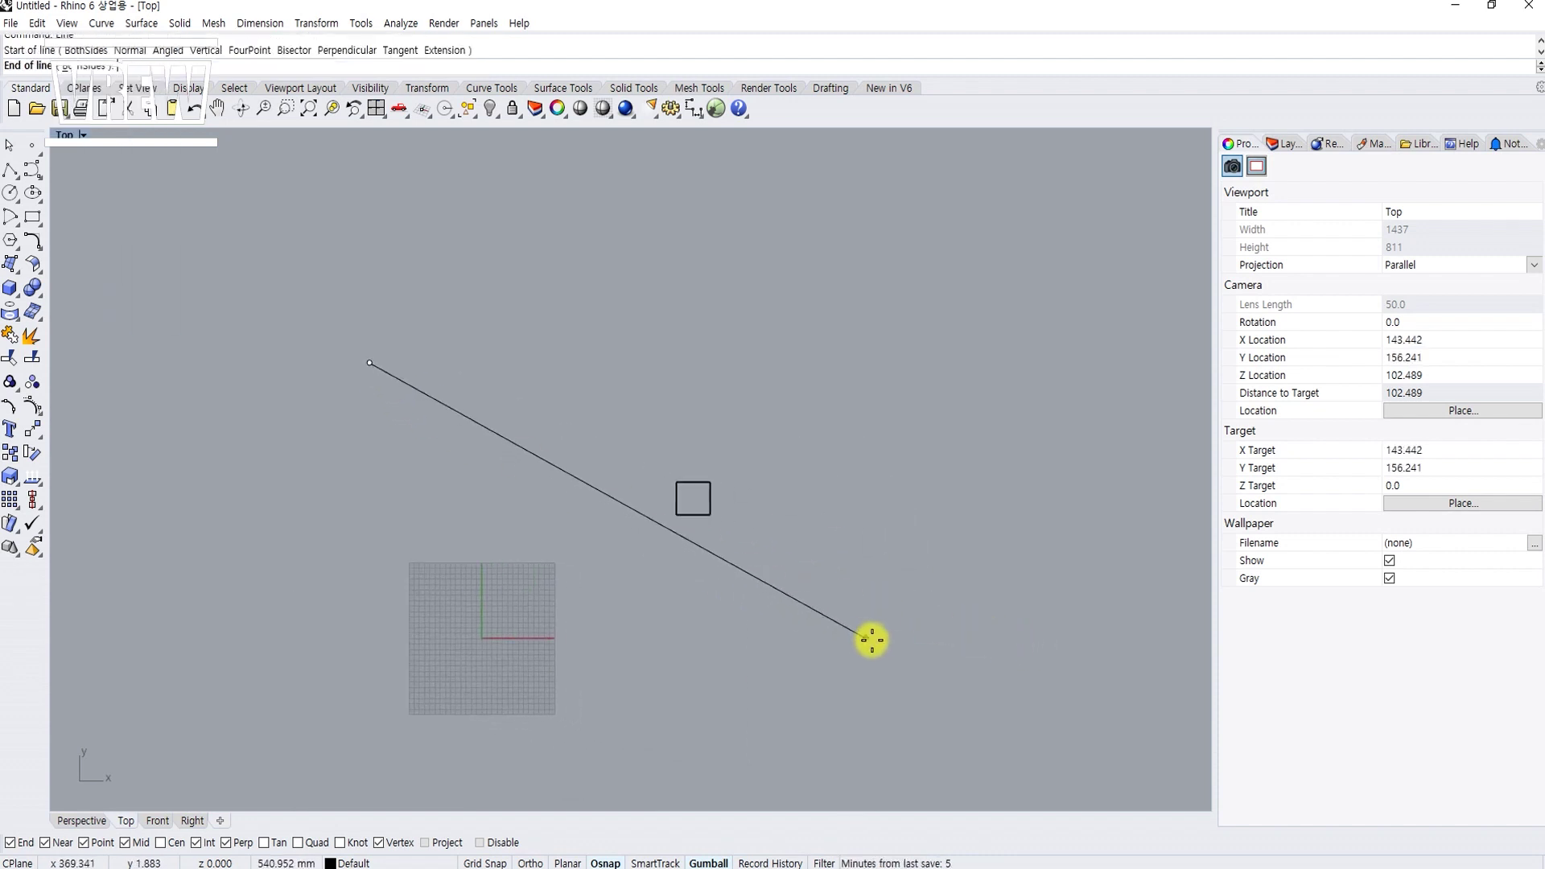
click(877, 643)
Step: Draw a long vertical line crossing the diagonal and shift it to stand just left of the box
key(space)
click(683, 669)
shift+click(684, 282)
drag(680, 361, 657, 394)
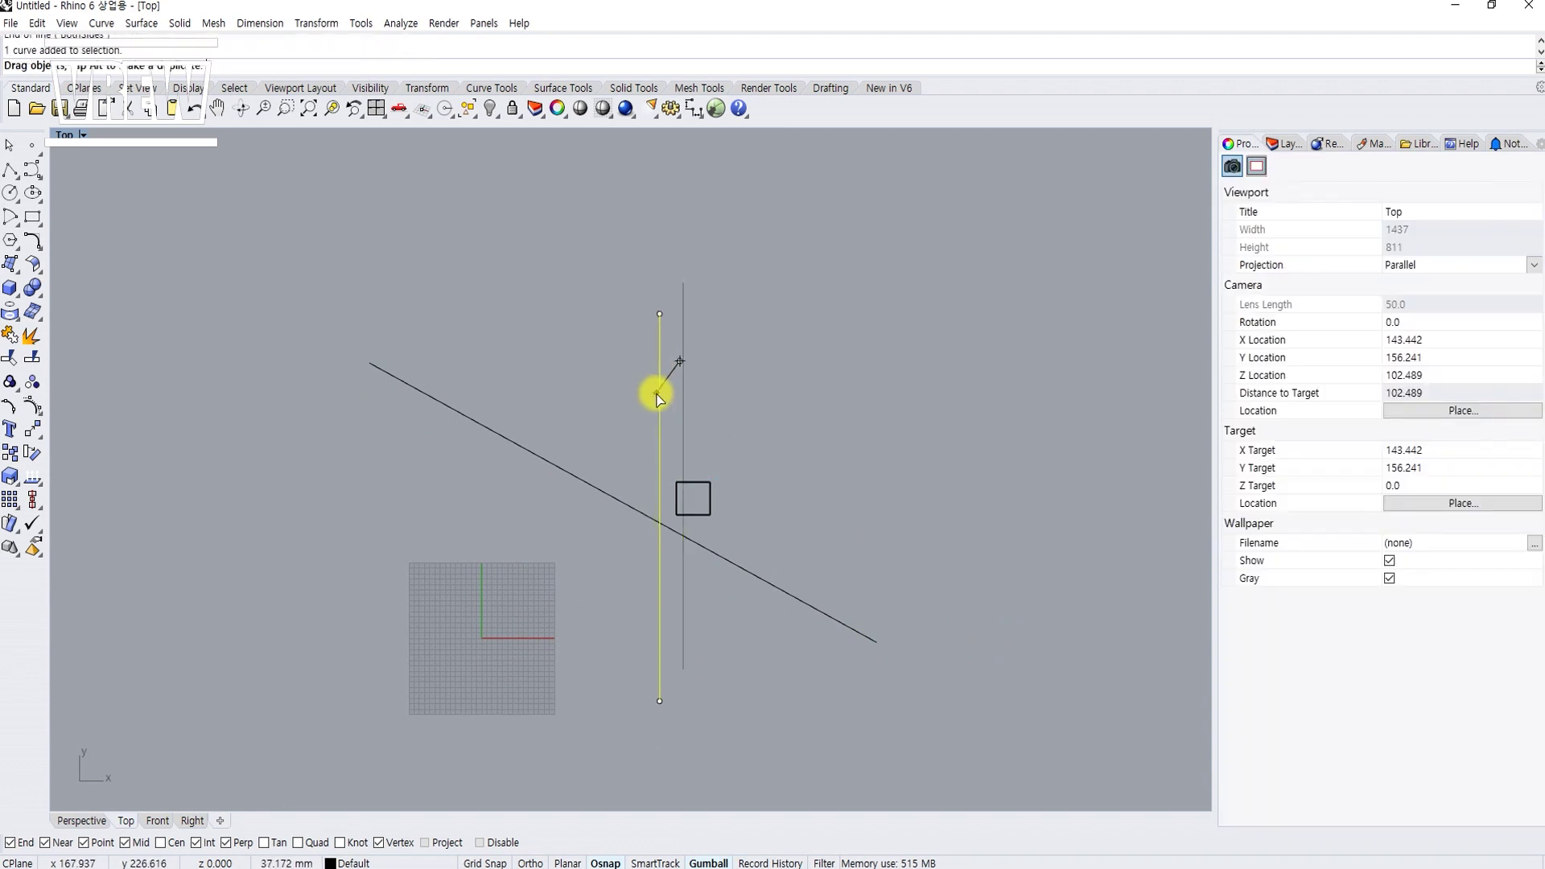
click(555, 434)
Step: Draw a horizontal line rightward from the vertical line above the box, and another leftward from the left vertical line
key(space)
click(660, 463)
shift+click(1081, 510)
key(space)
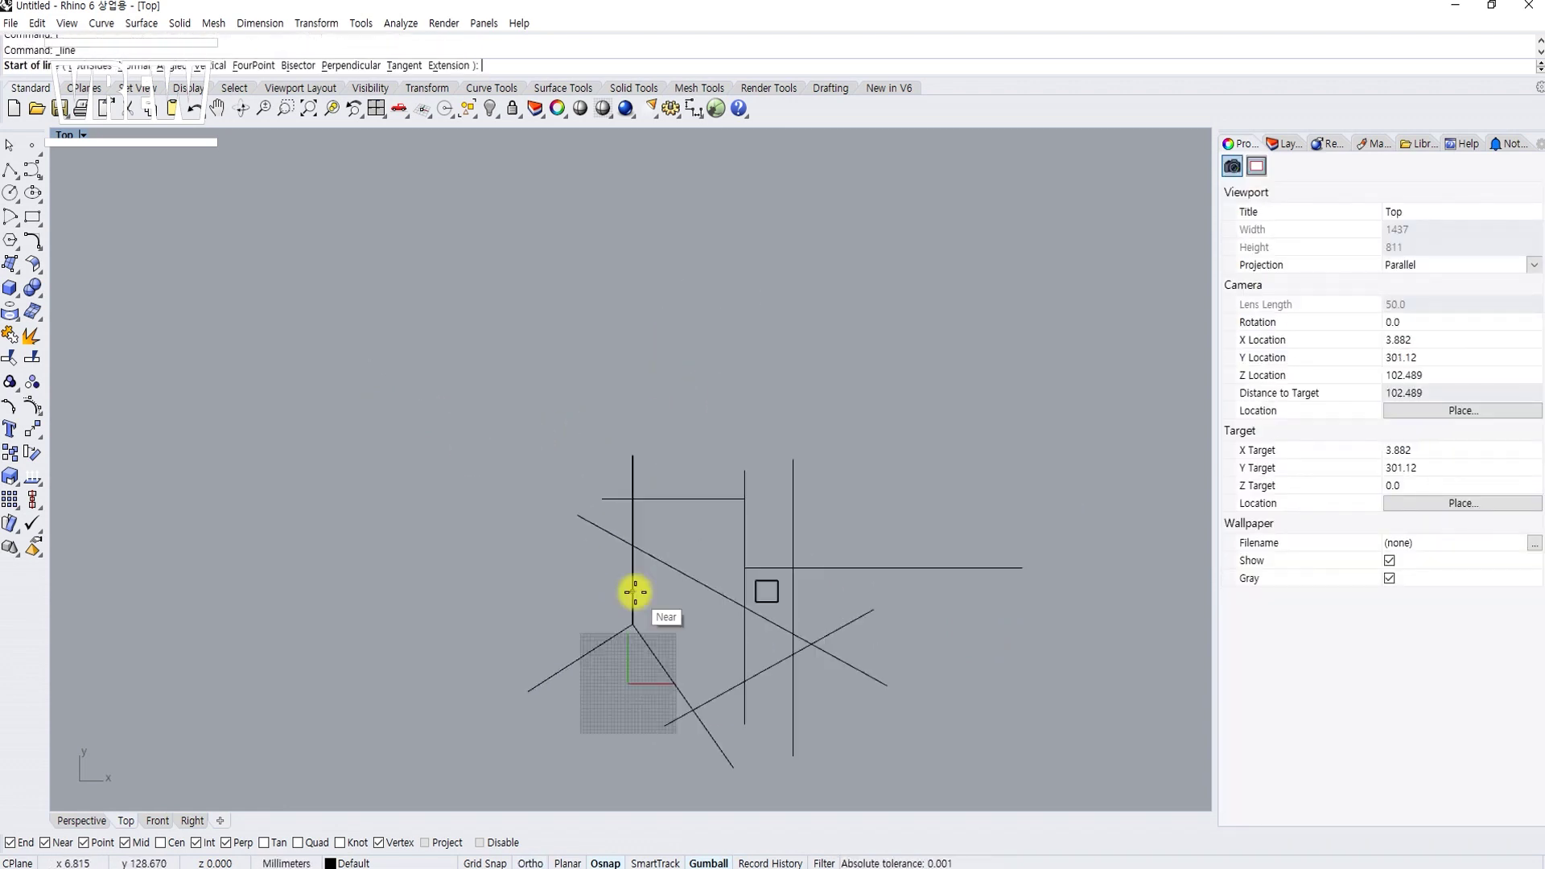
click(634, 592)
click(476, 591)
Step: Add a second, higher horizontal line running rightward above the box, and a diagonal rising from the horizontal line below it
key(Return)
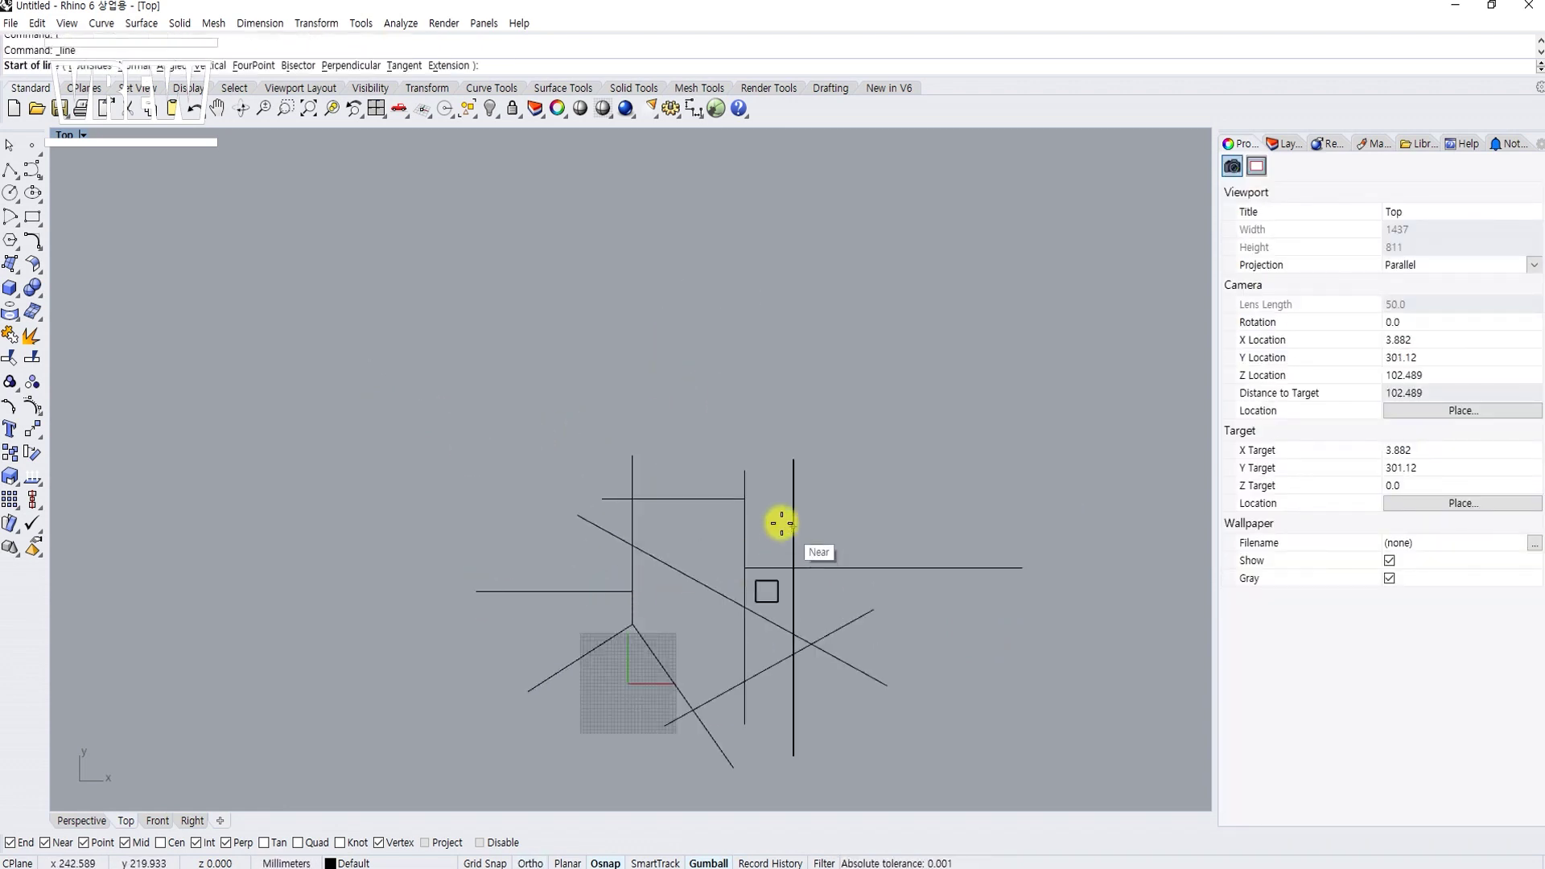
click(748, 518)
click(1013, 517)
key(Return)
click(920, 569)
click(1014, 451)
scroll(614, 258, up, 2)
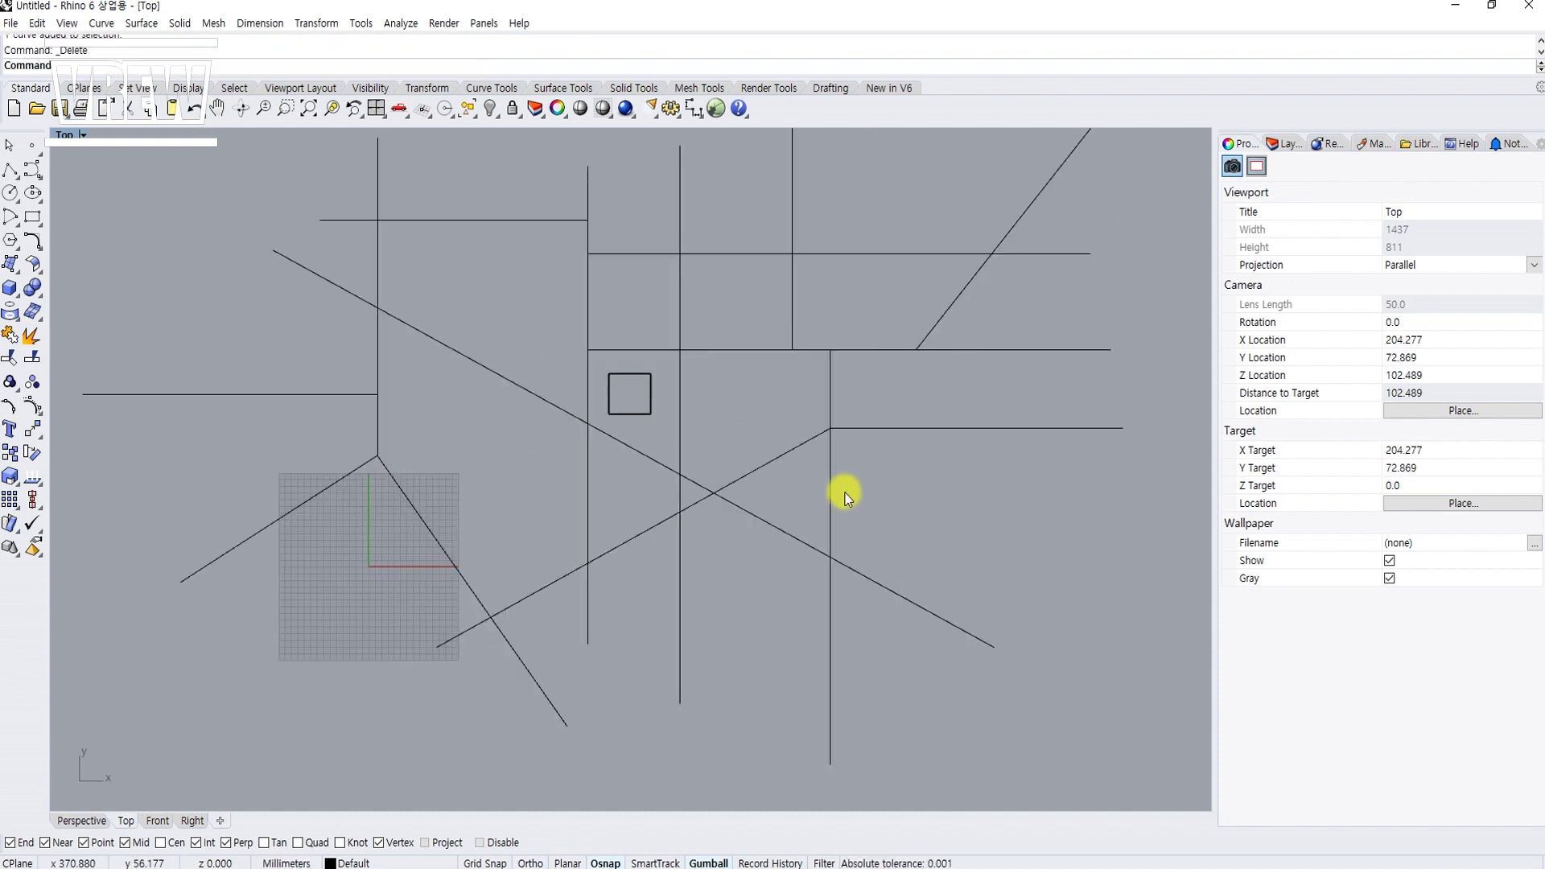
Step: Draw a short horizontal line rightward from the right-hand vertical line, below the existing horizontal line there
right_drag(844, 492, 779, 486)
text(Line)
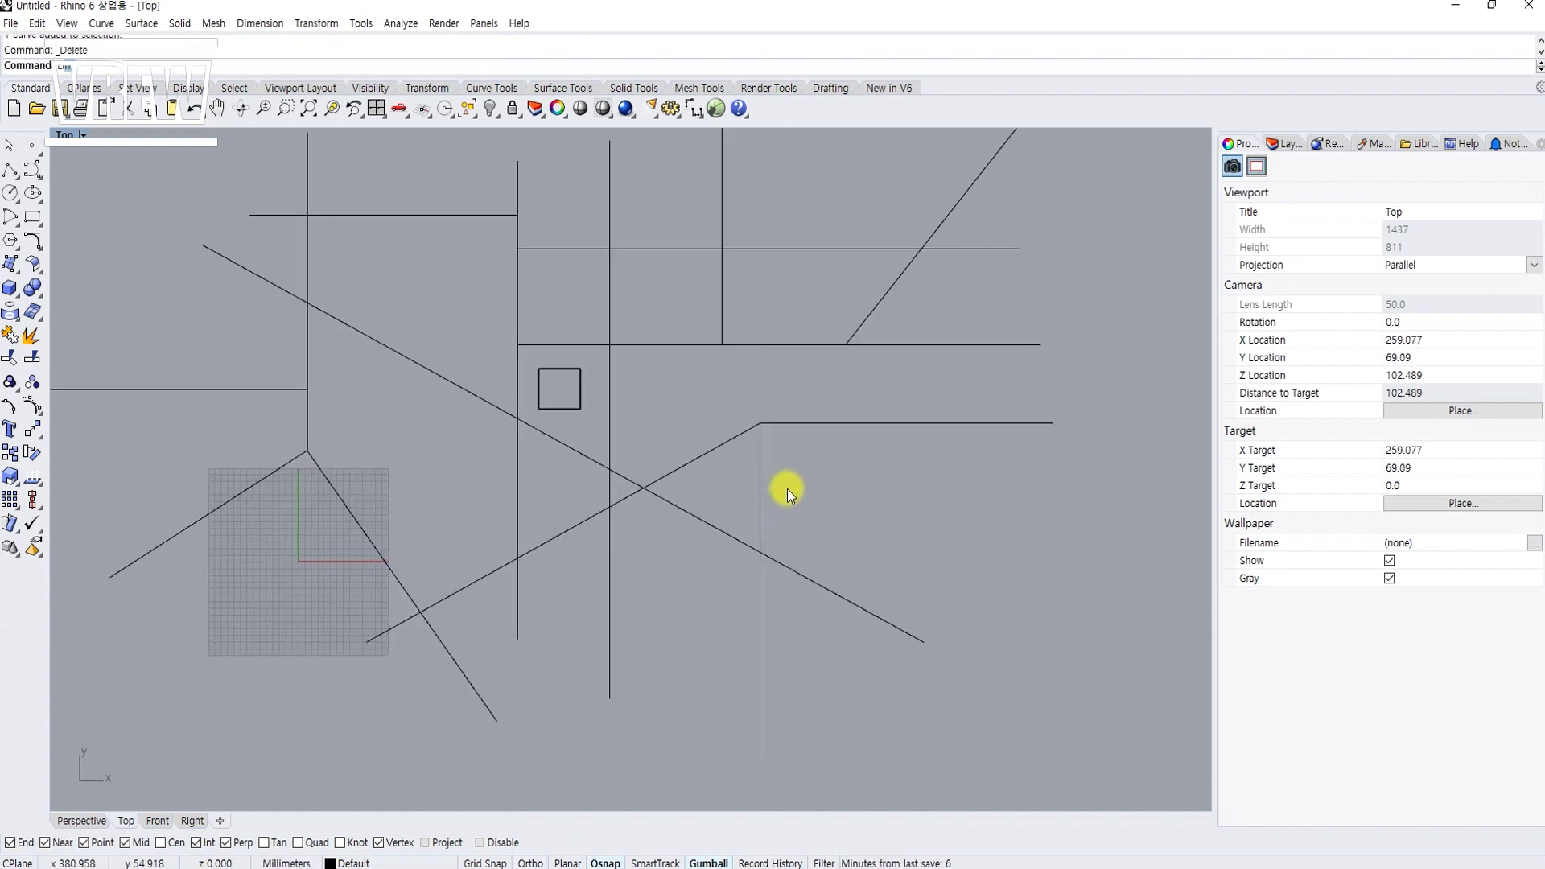
key(Return)
click(761, 478)
shift+click(887, 477)
Step: Lengthen the short horizontal line by moving its right endpoint slightly along the X axis
drag(890, 514, 840, 454)
scroll(848, 467, up, 6)
right_drag(864, 483, 799, 469)
click(856, 471)
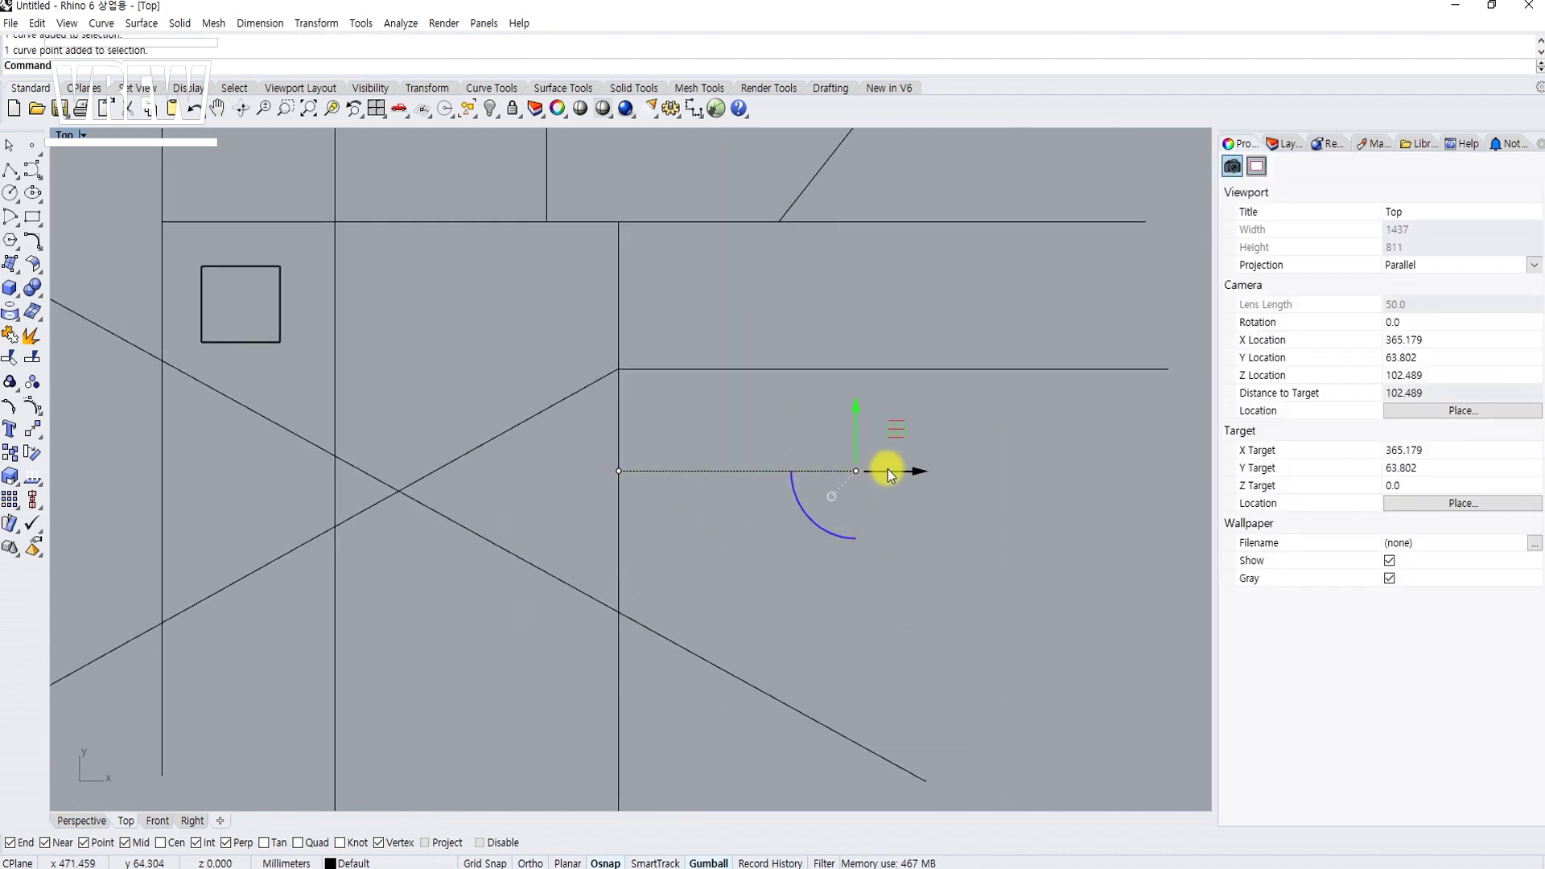
drag(884, 475, 914, 479)
key(Escape)
right_drag(918, 491, 750, 495)
scroll(750, 496, down, 2)
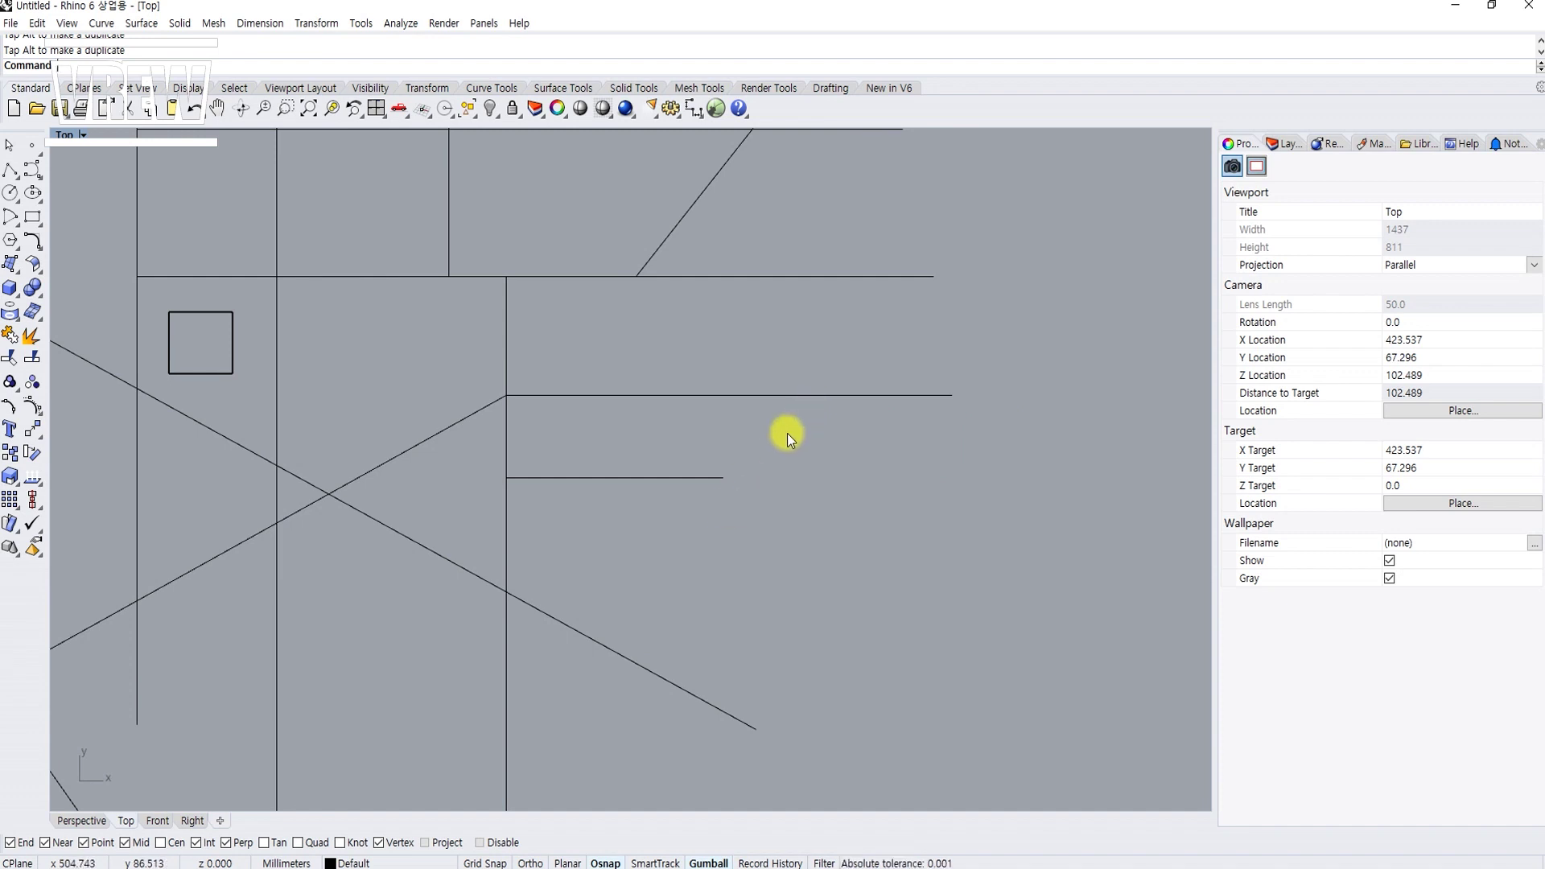
Step: Draw a sloping line from the long diagonal down to the left, ending short of the steep line near the grid
key(Return)
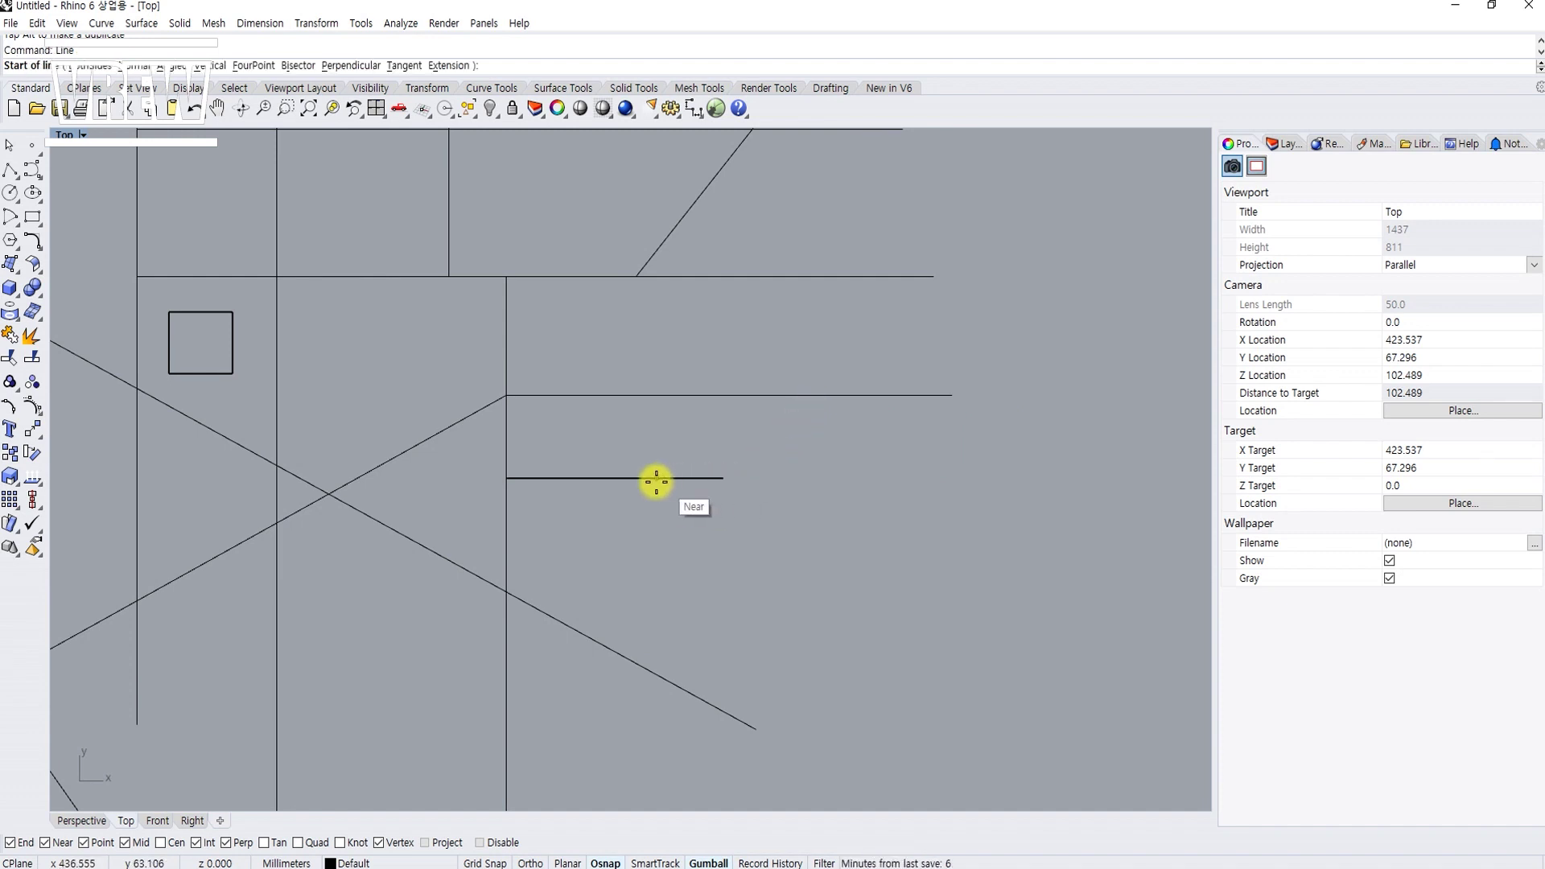
click(615, 478)
right_drag(610, 665, 662, 427)
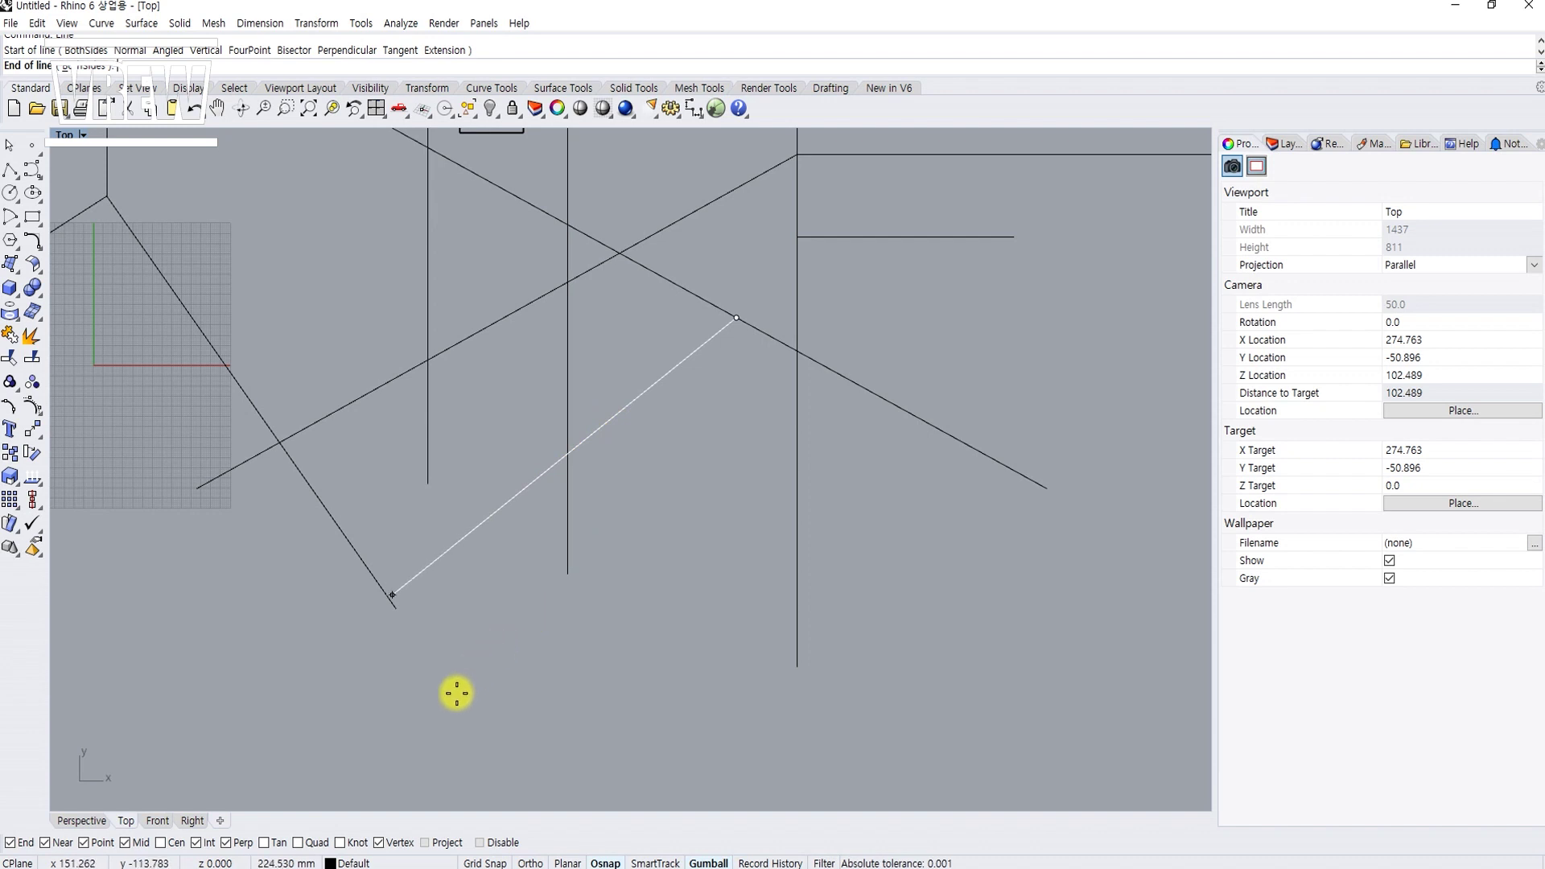
click(557, 570)
Step: Extend the sloping line past the steep line near the grid by moving its lower end point along the line's own direction
drag(643, 464, 613, 394)
right_drag(634, 421, 723, 413)
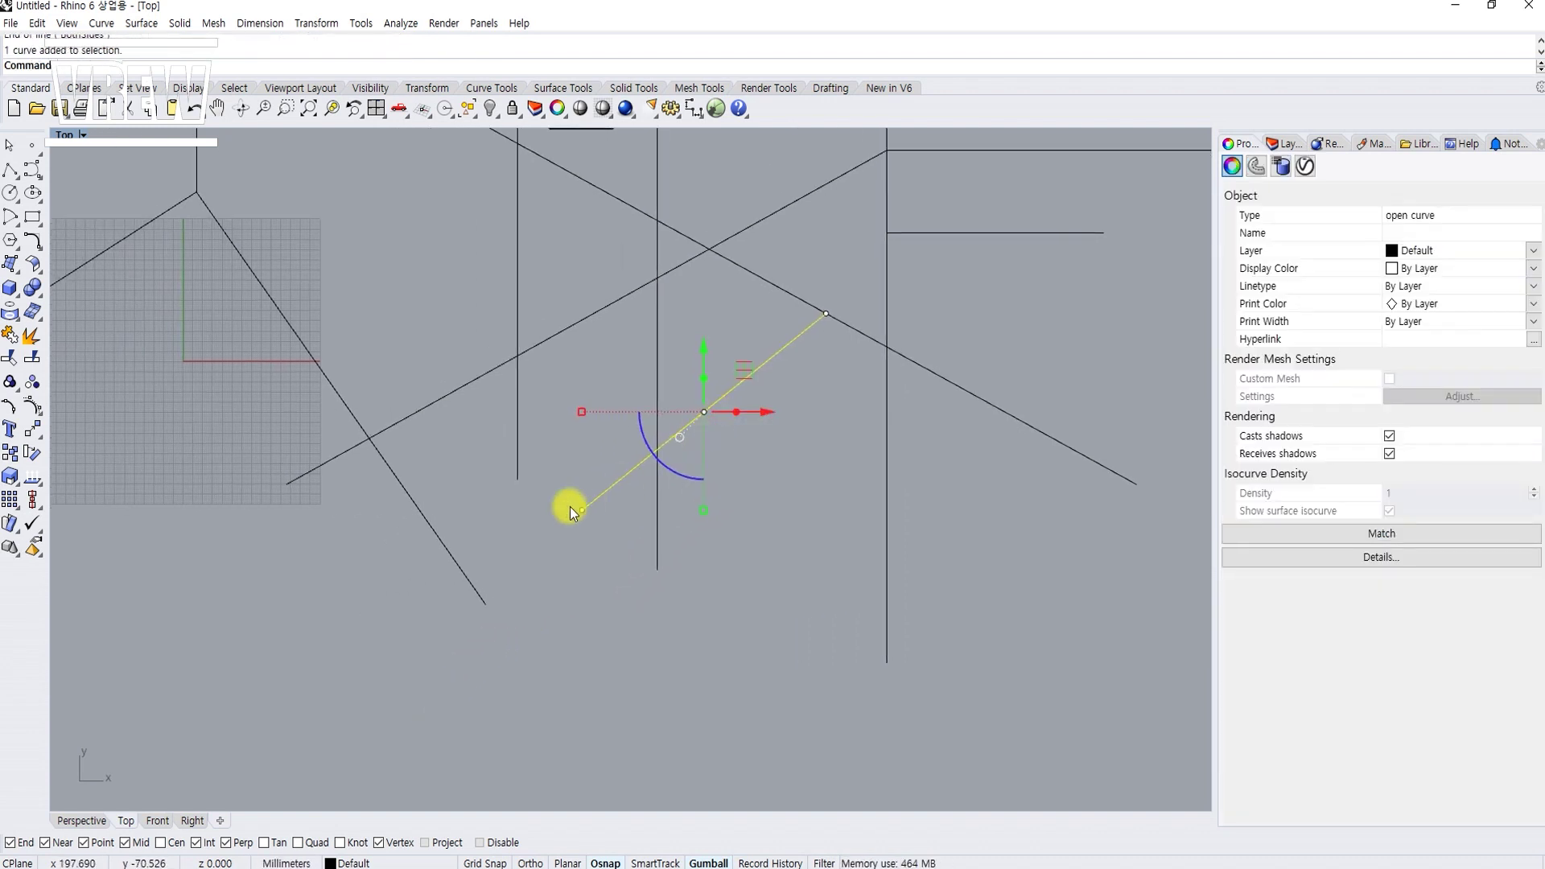
click(582, 510)
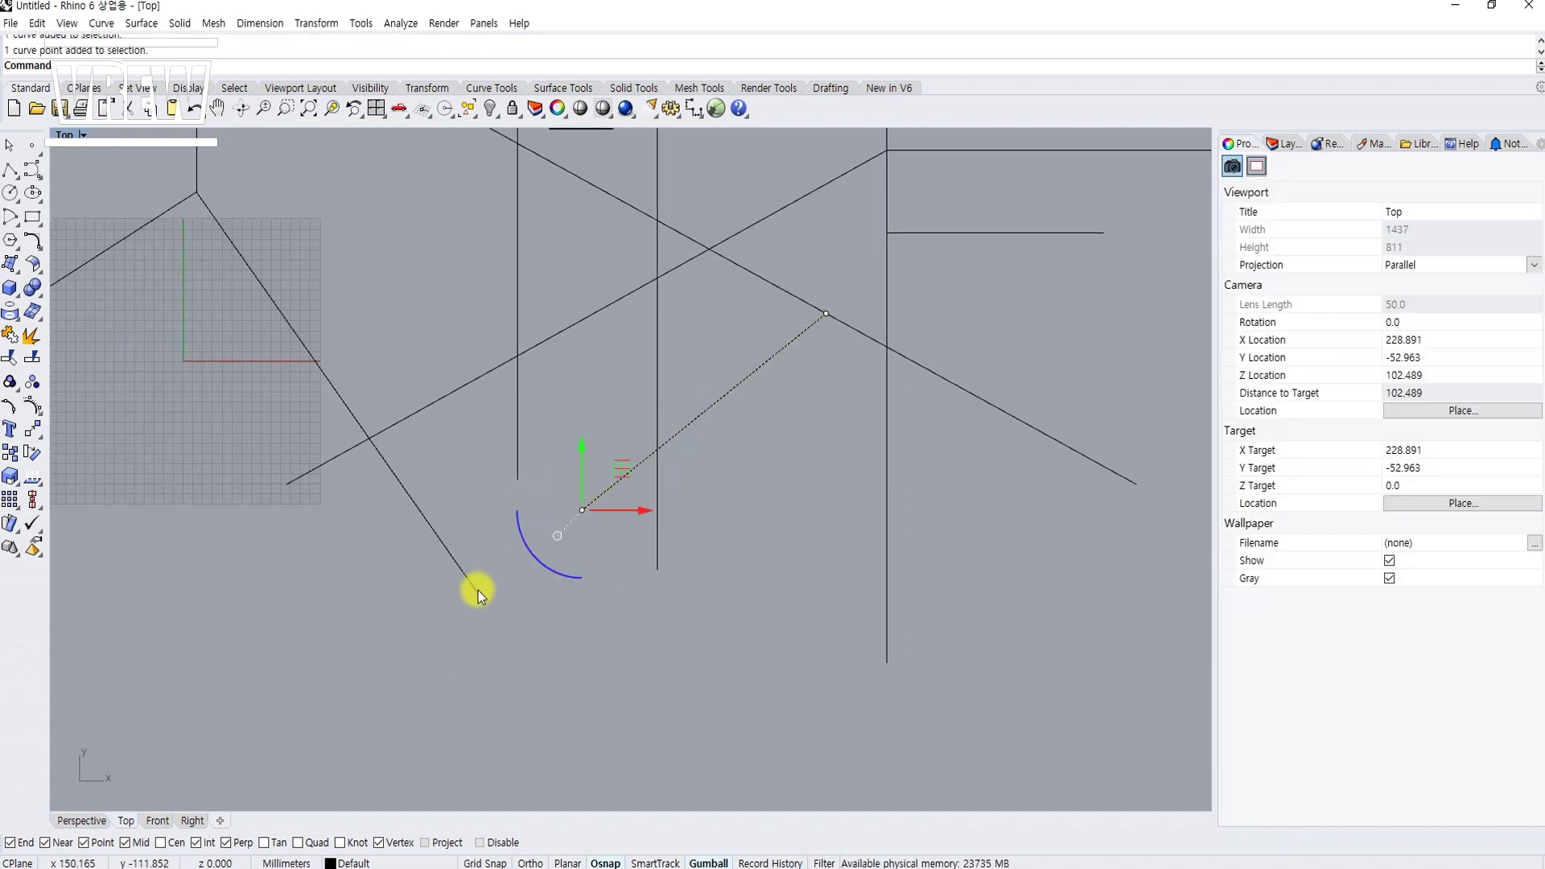
text(m)
key(Return)
click(582, 512)
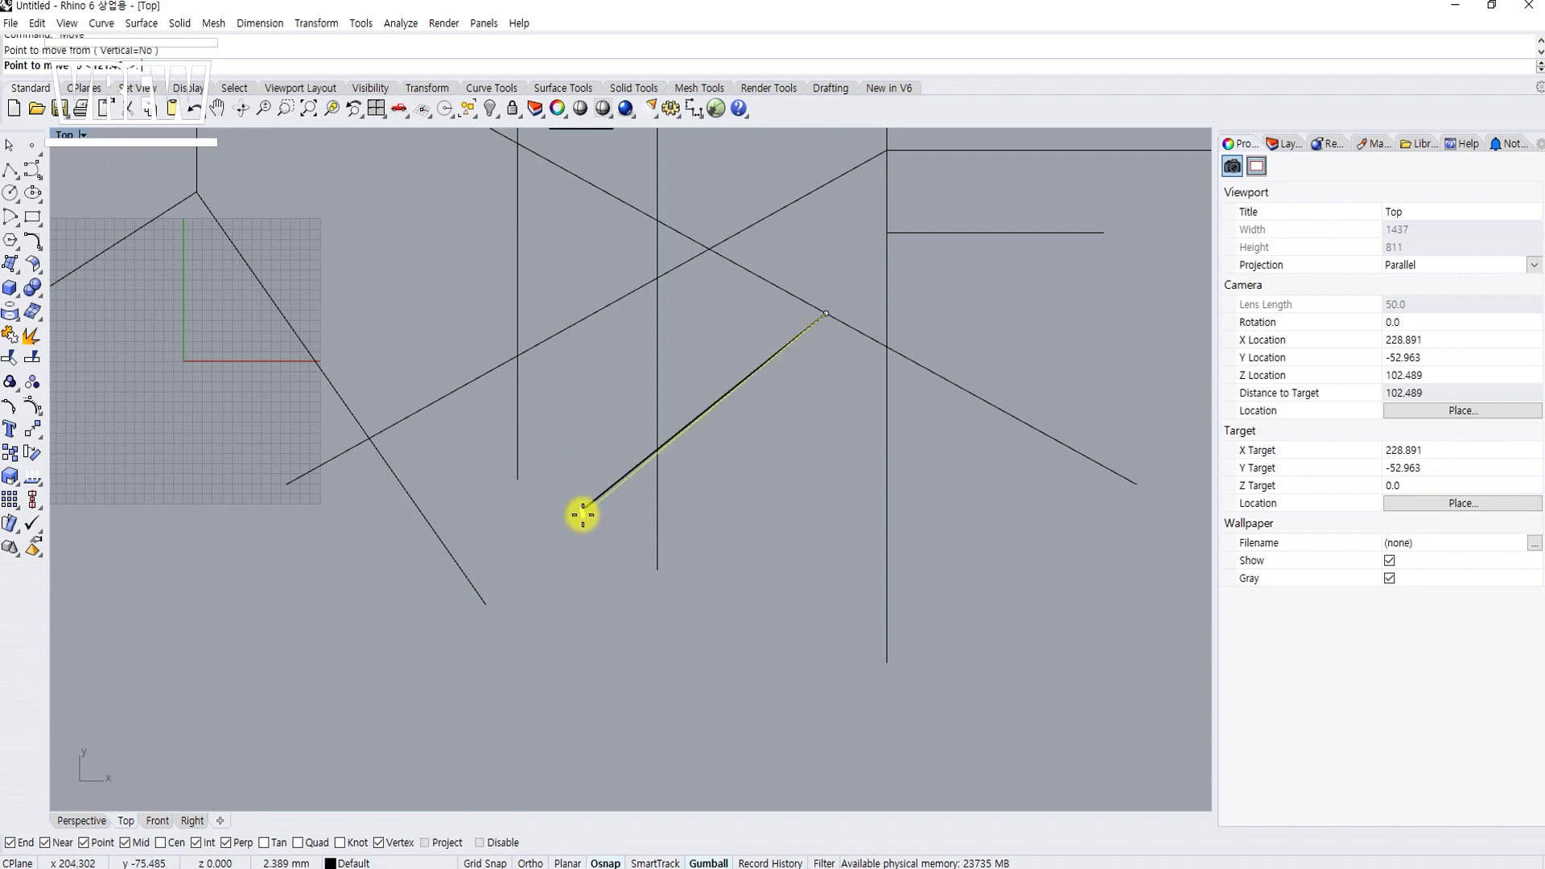
scroll(610, 492, up, 3)
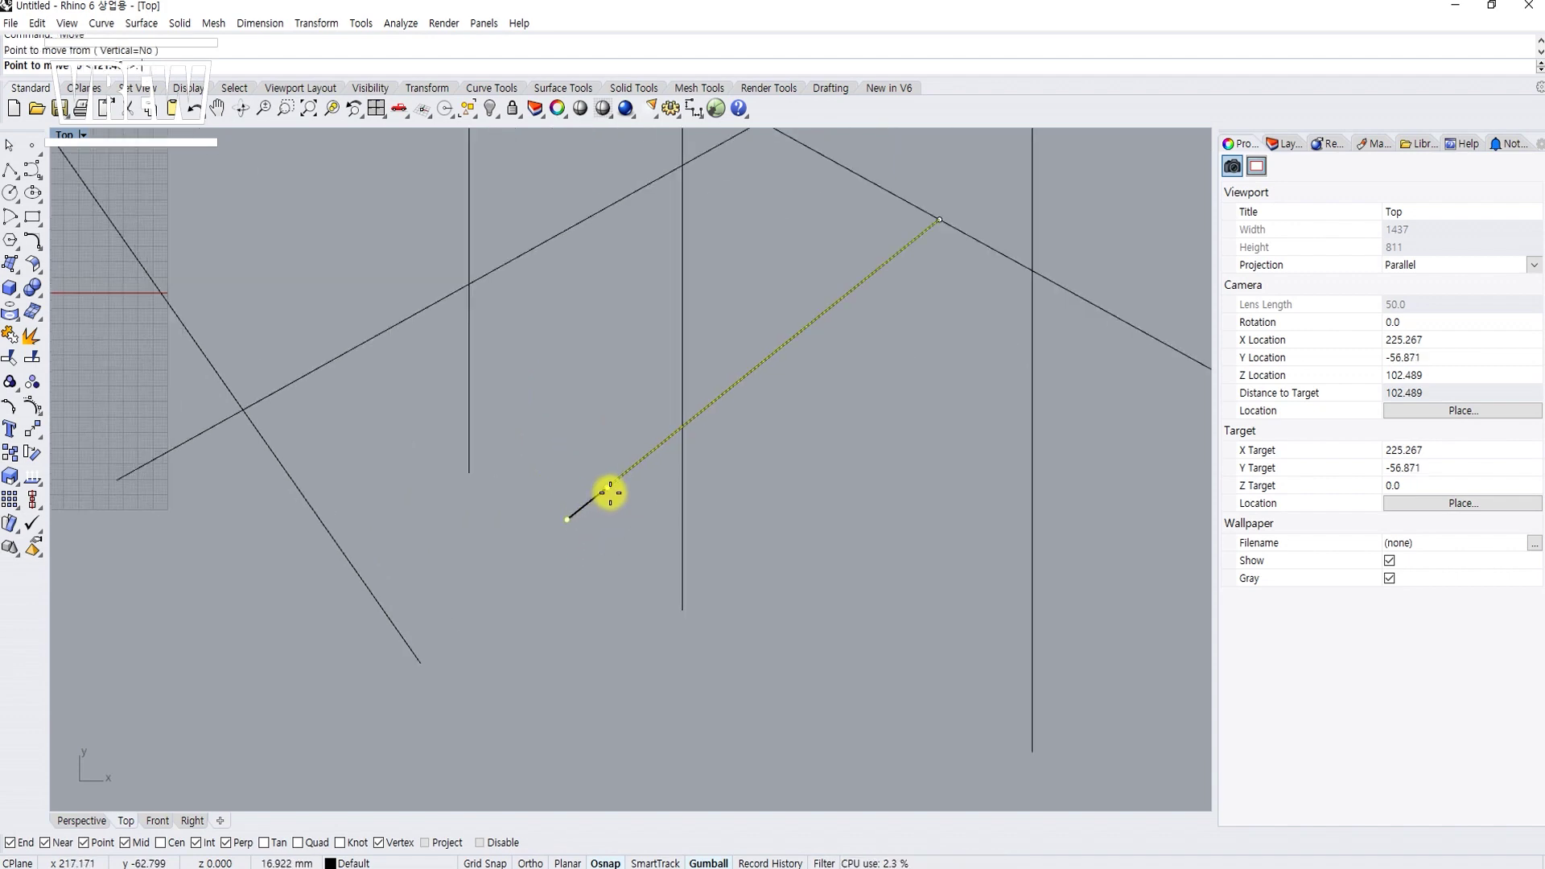
right_drag(608, 493, 804, 387)
scroll(707, 442, up, 2)
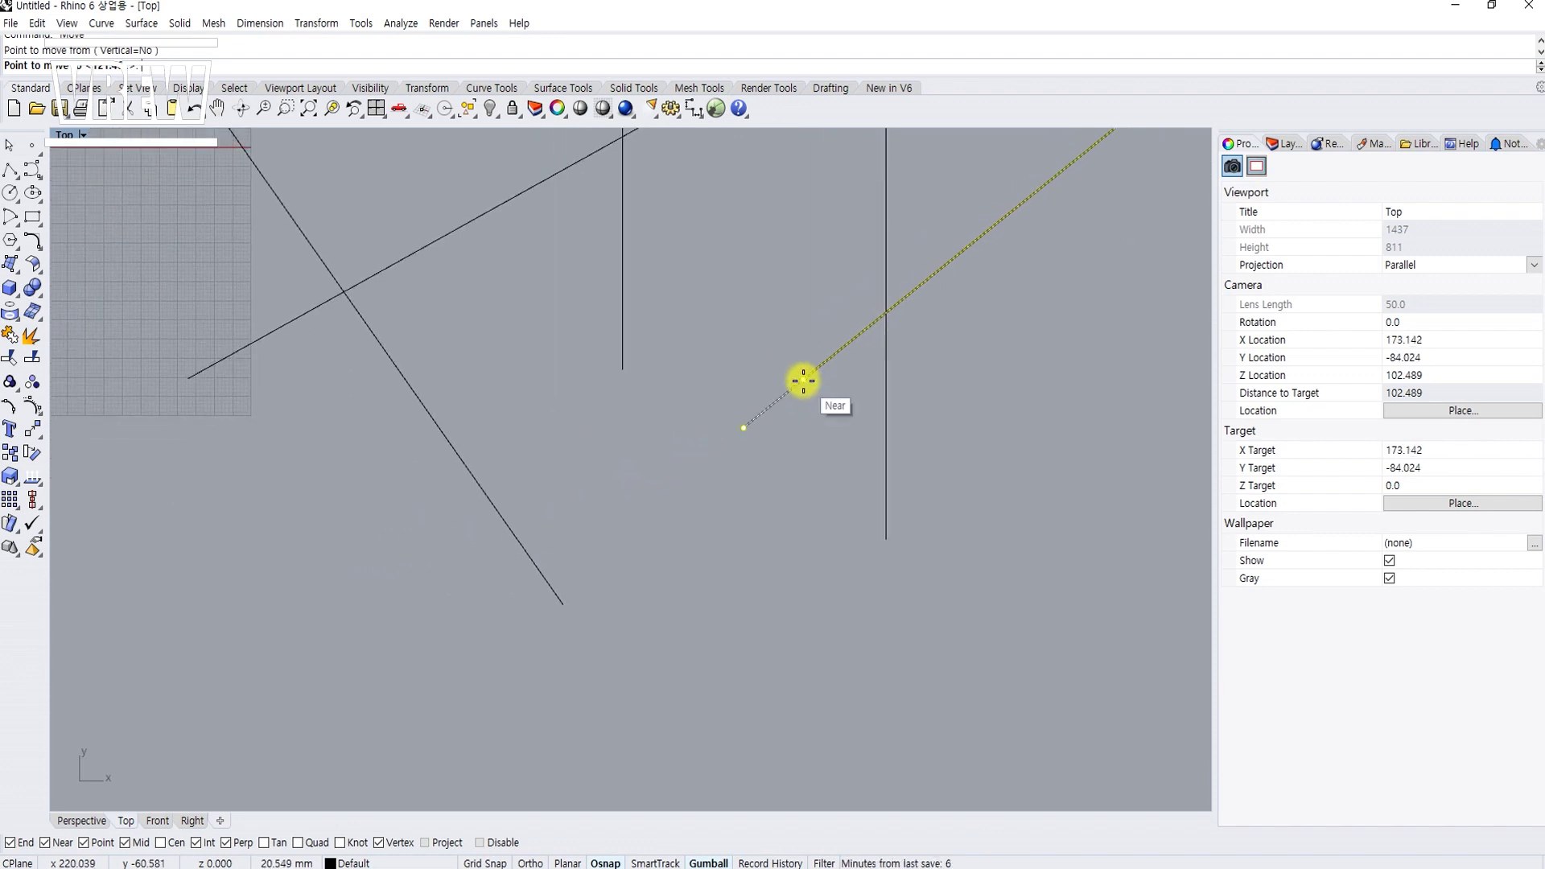
scroll(525, 628, down, 3)
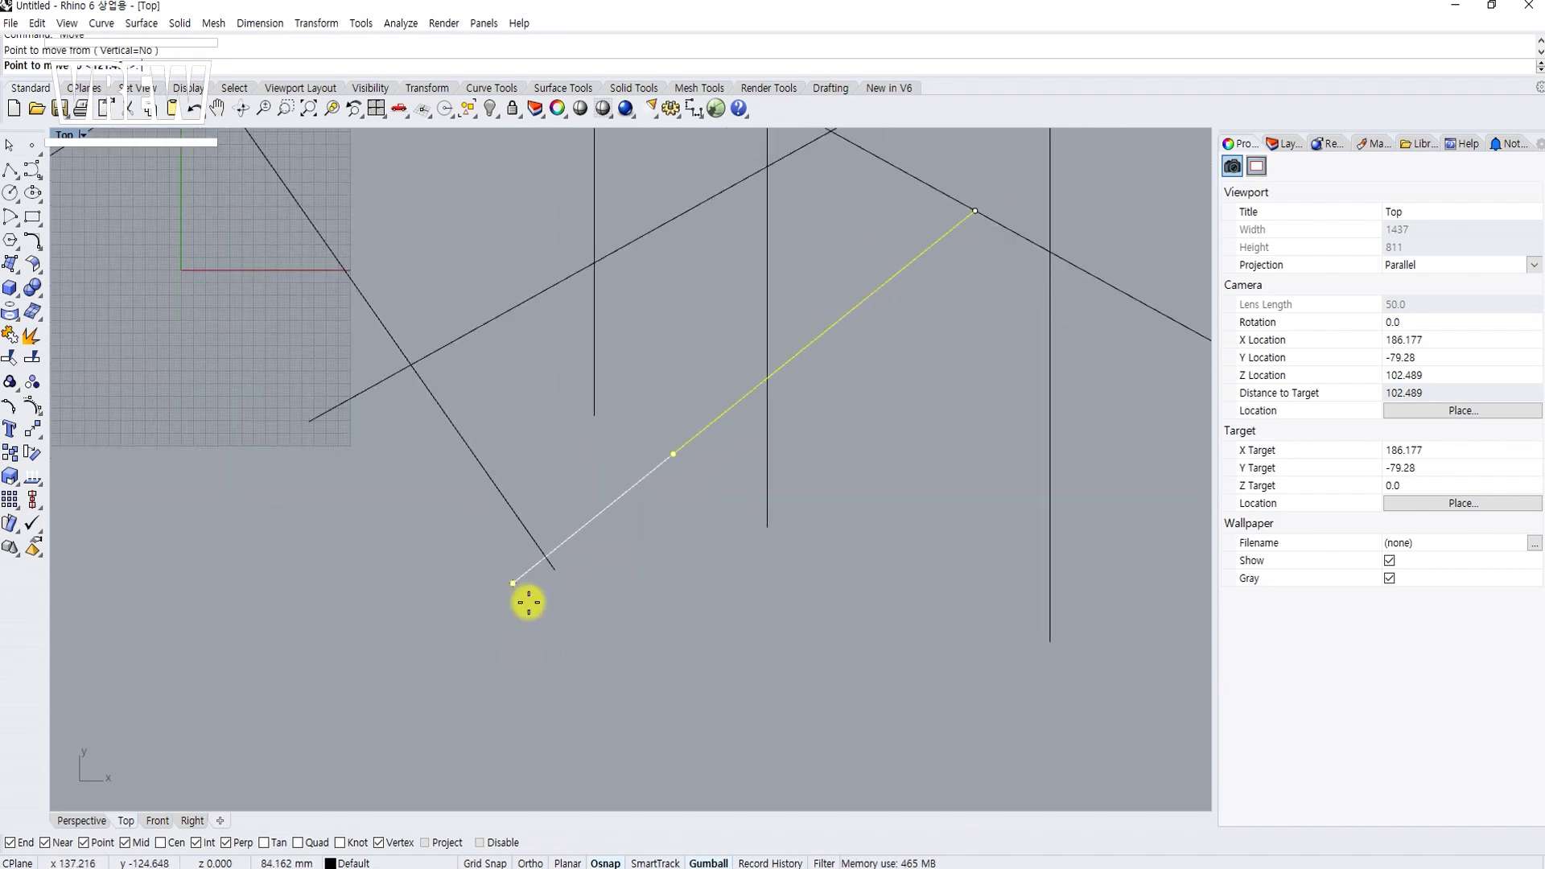
click(475, 630)
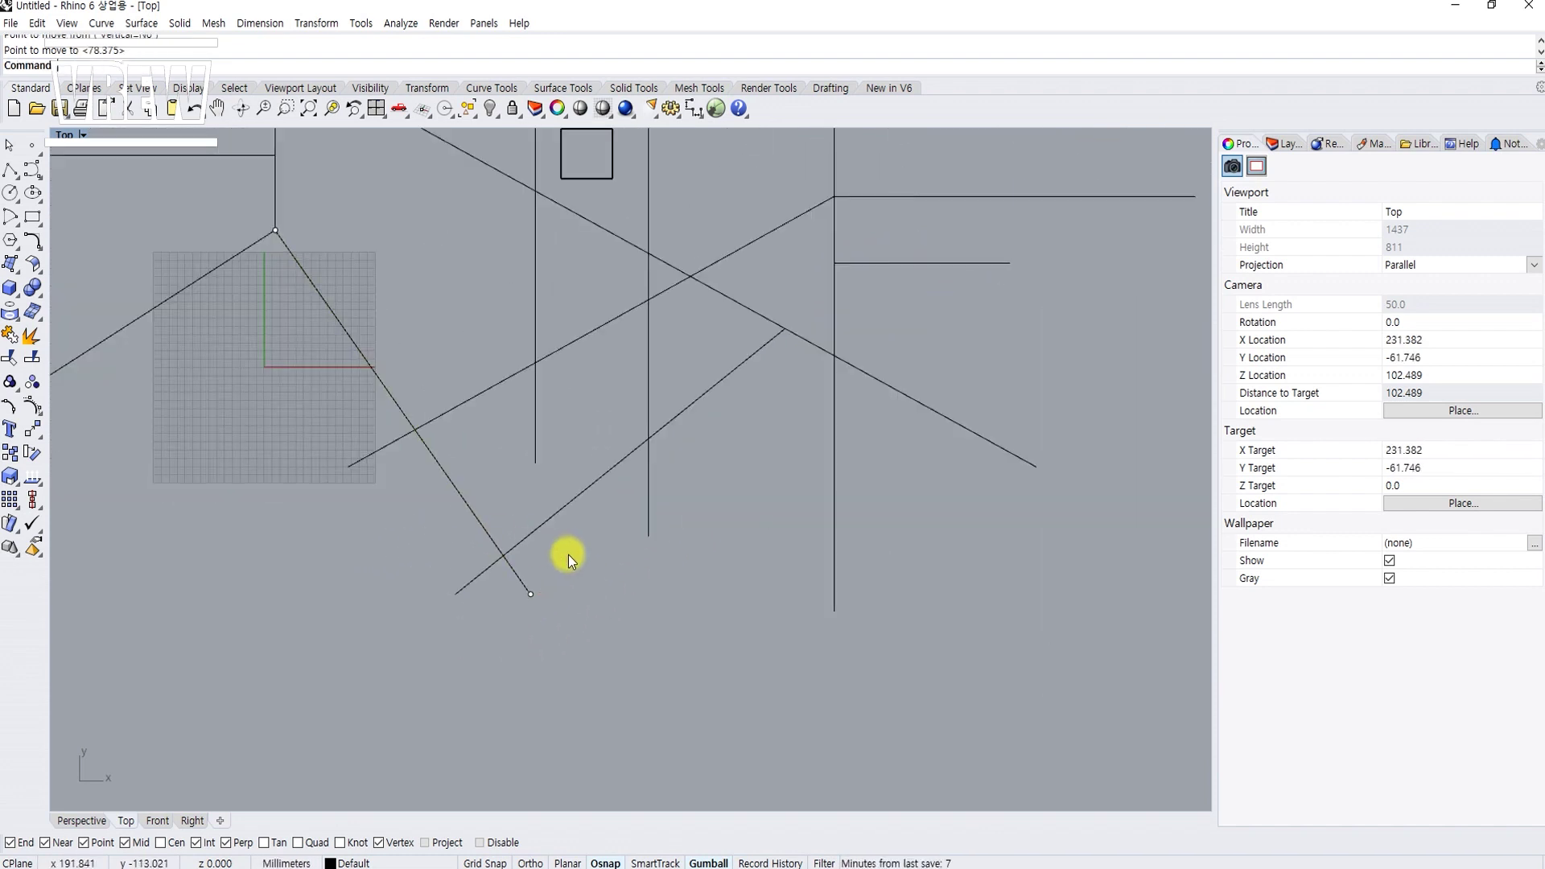
scroll(568, 553, down, 6)
right_drag(575, 551, 607, 620)
scroll(602, 608, up, 3)
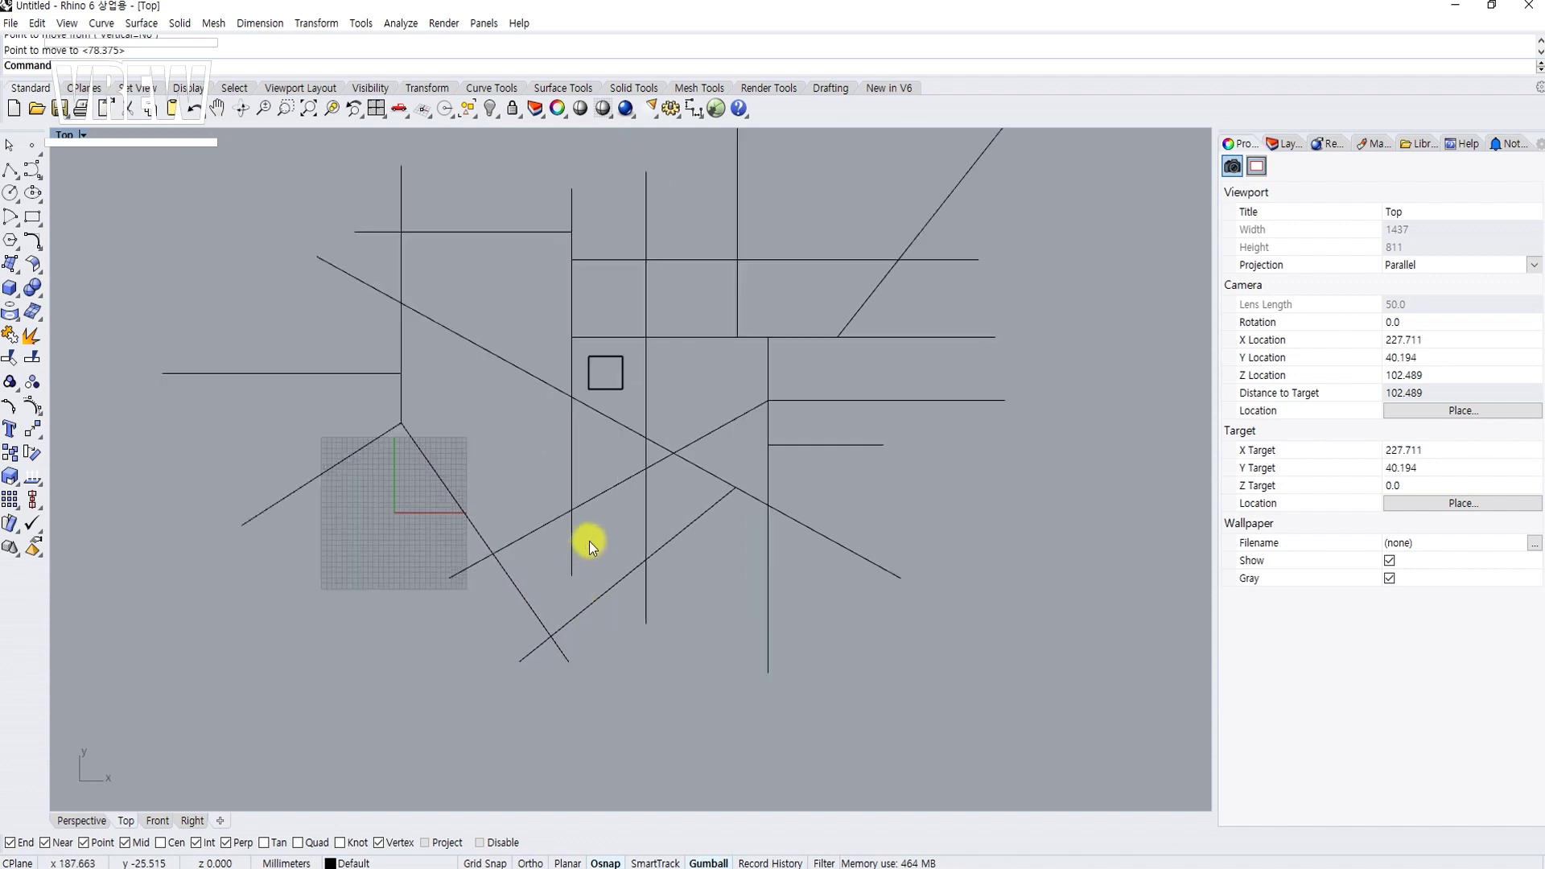
click(571, 549)
ctrl+shift+drag(552, 559, 601, 616)
drag(577, 546, 573, 643)
key(Escape)
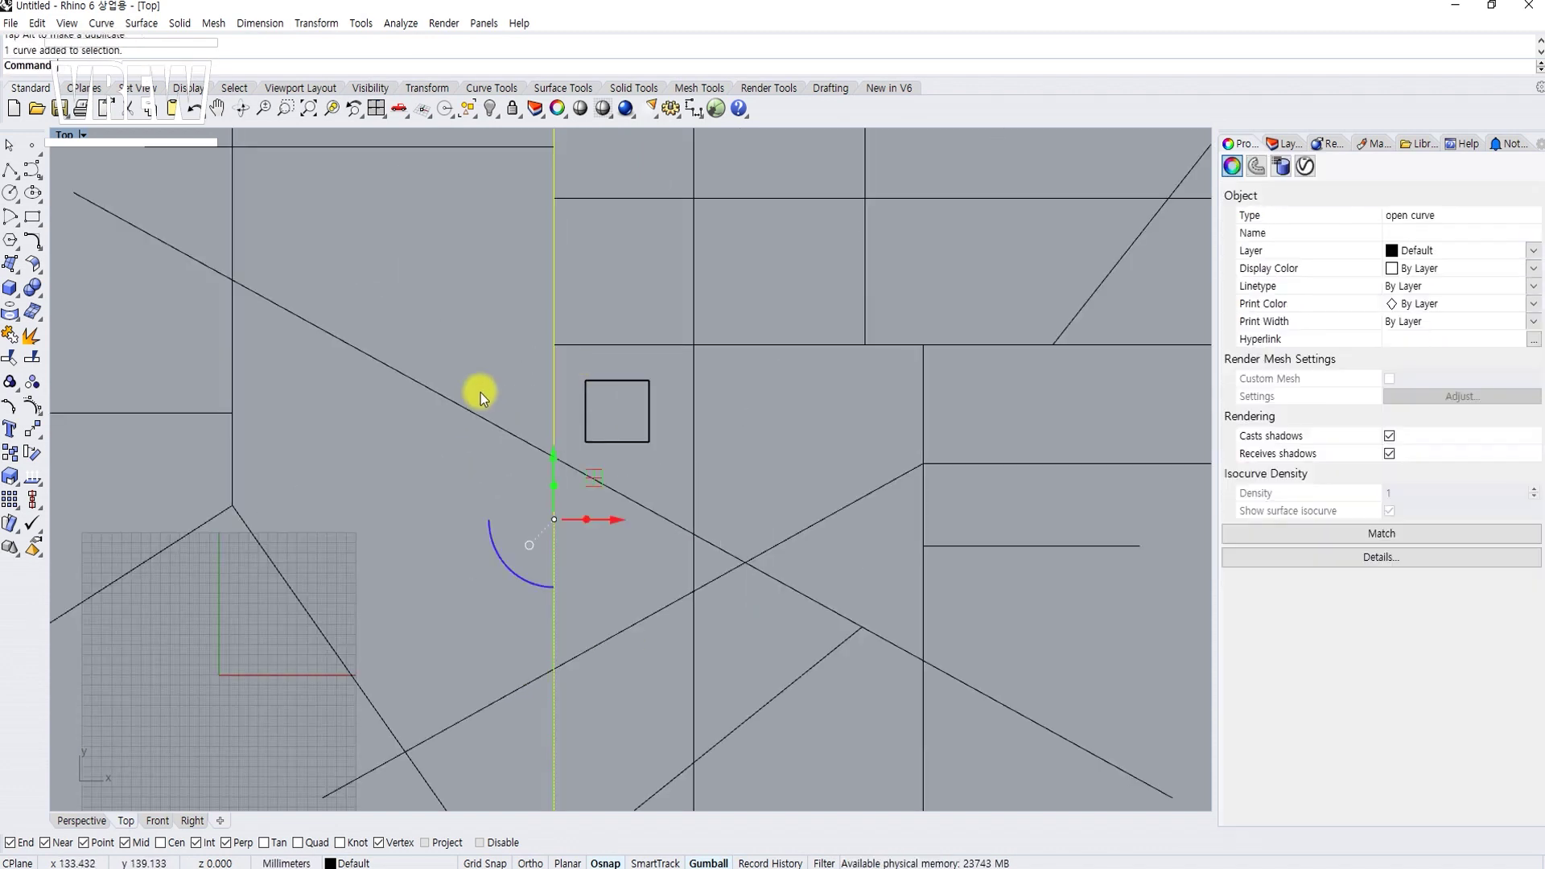
key(Escape)
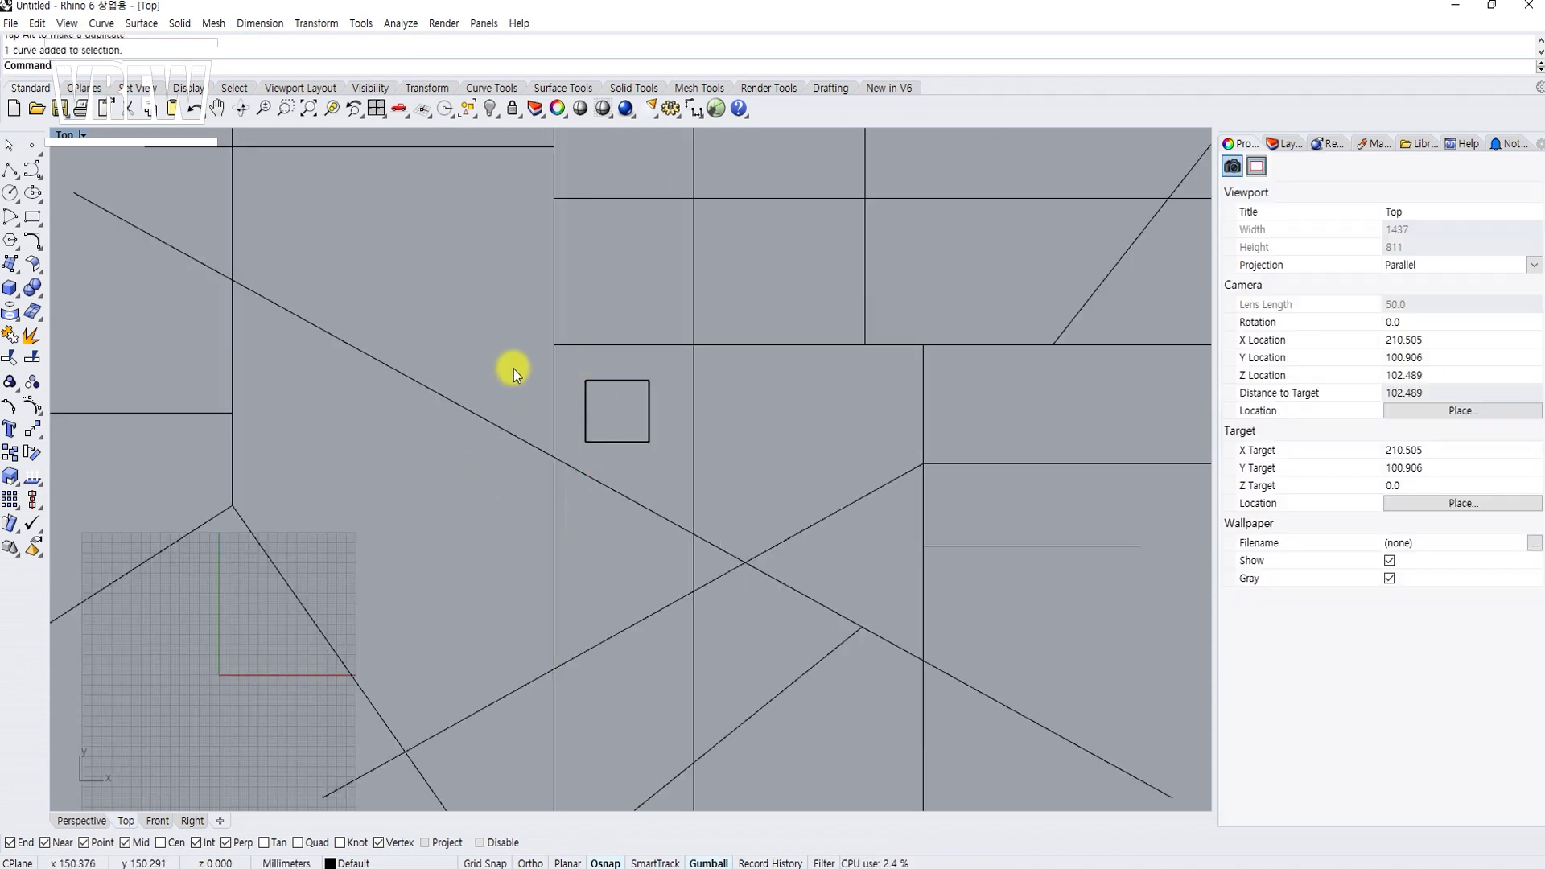
click(693, 453)
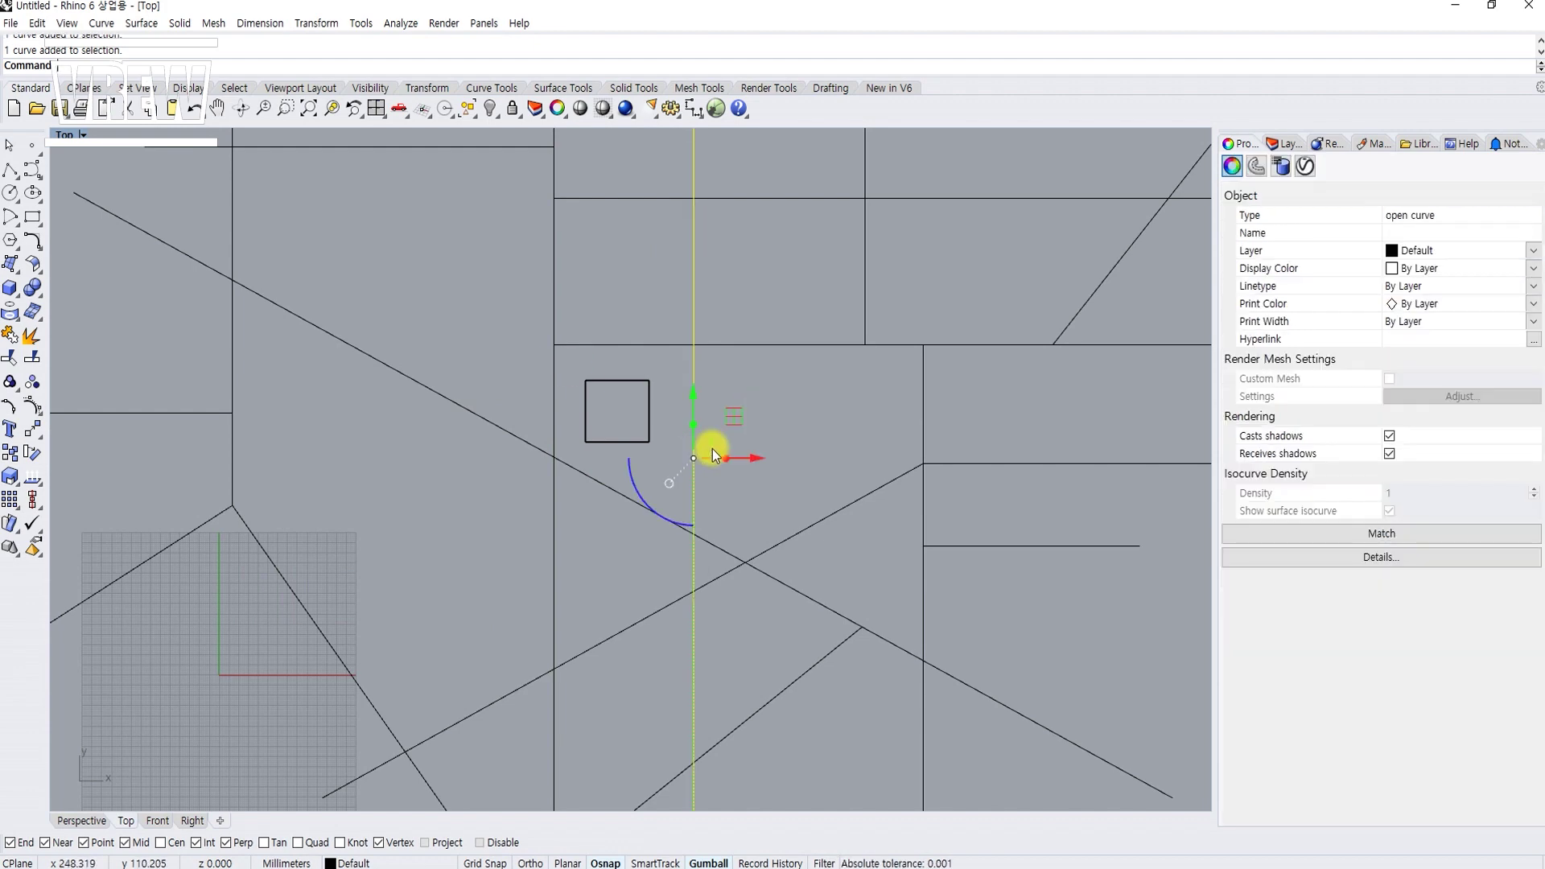
key(Return)
text(63)
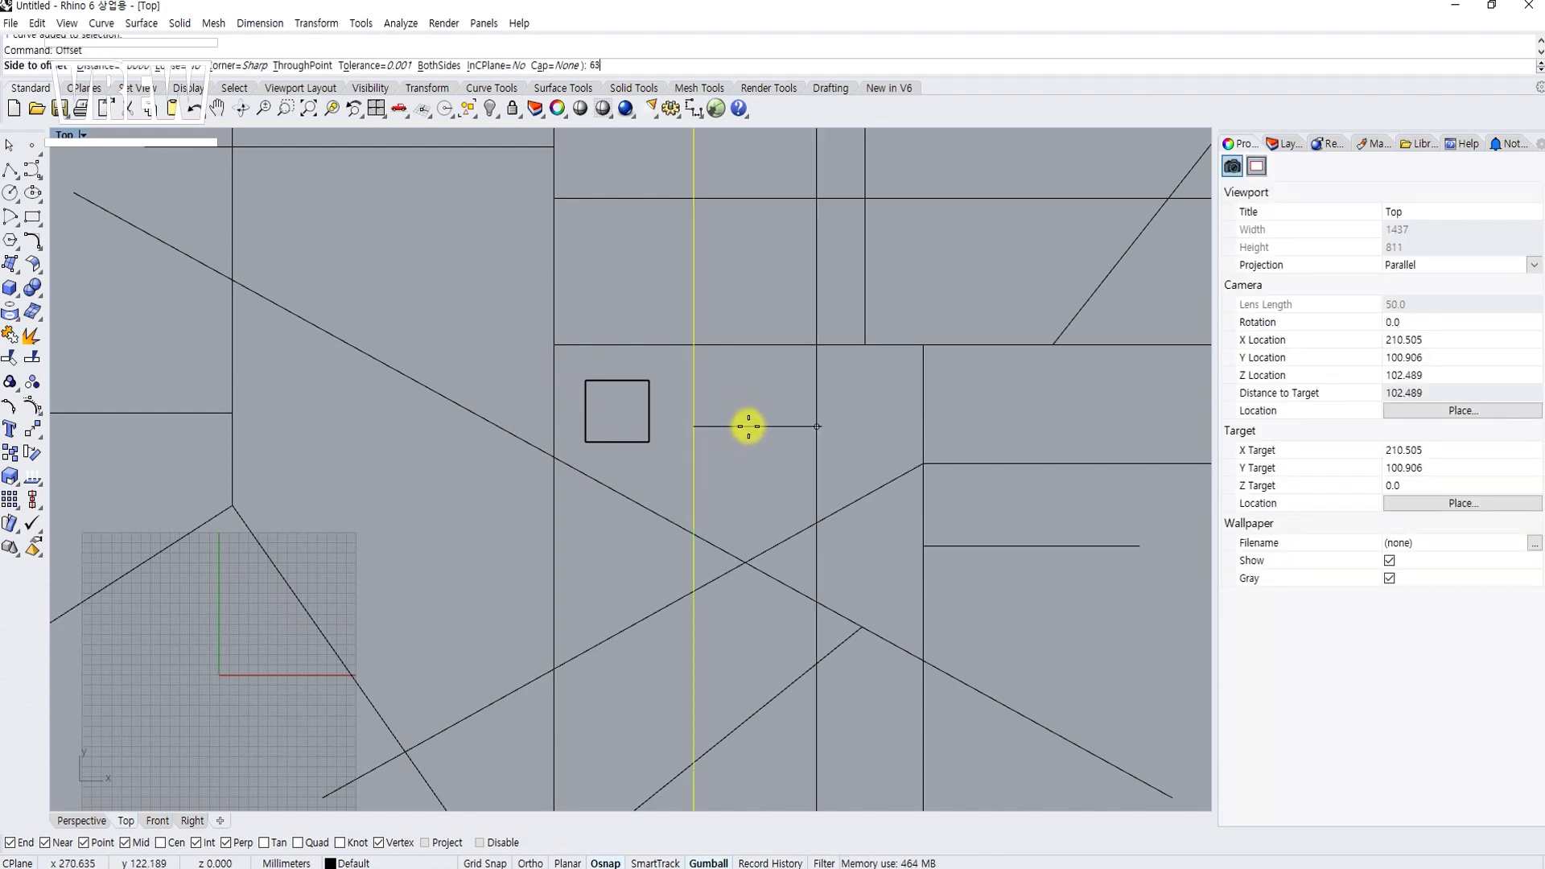
key(BackSpace)
key(BackSpace)
text(3)
key(Escape)
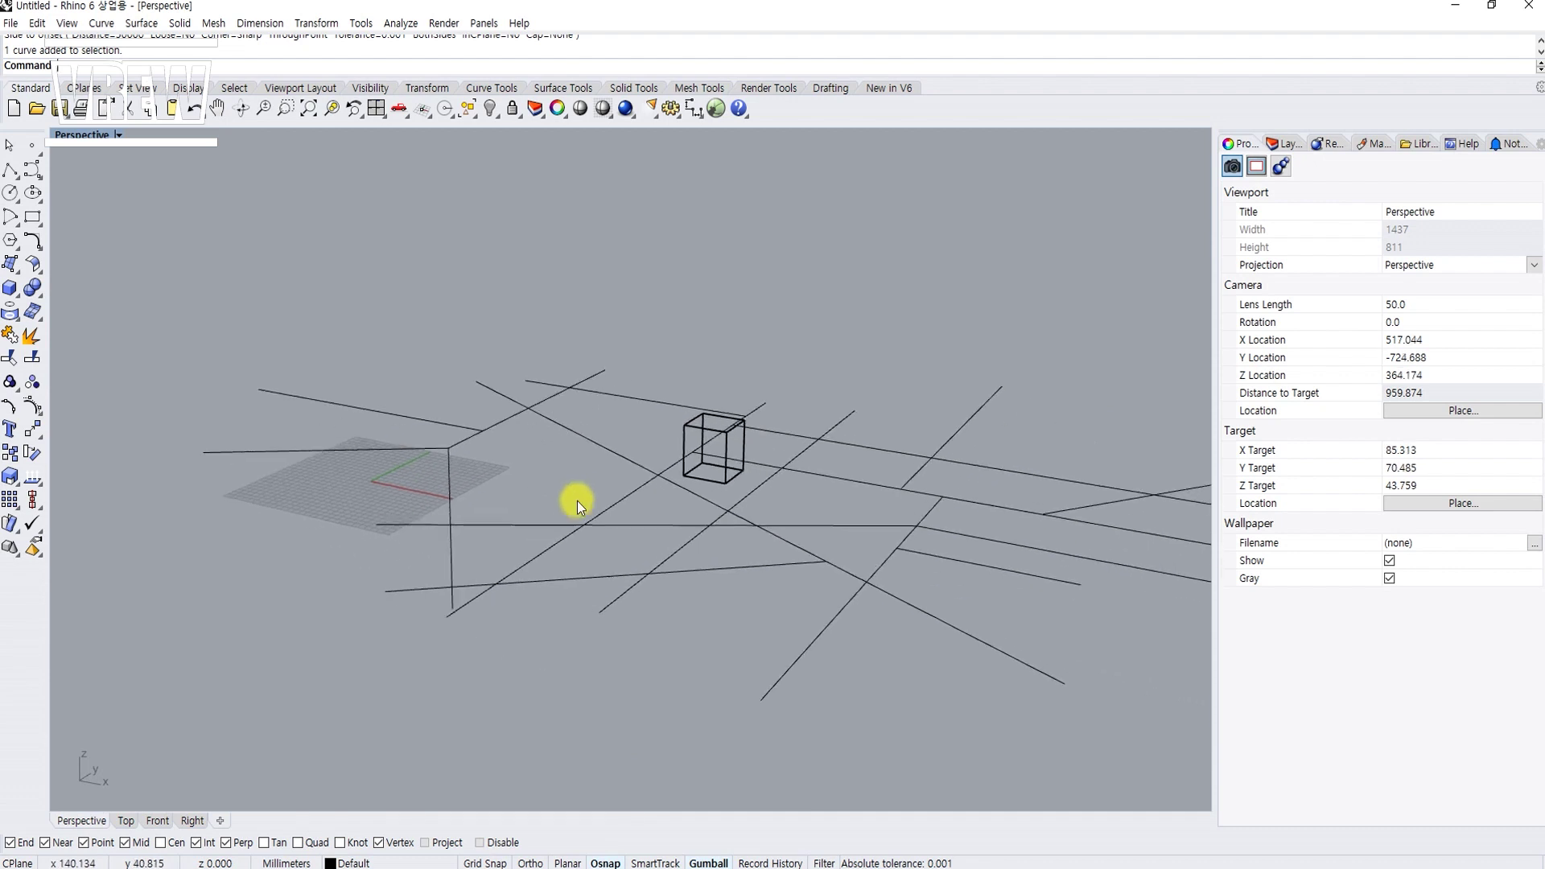
Step: In the Perspective view, lengthen the three parallel Y-direction lines around the box by moving their far end points outward together
right_drag(632, 493, 602, 515)
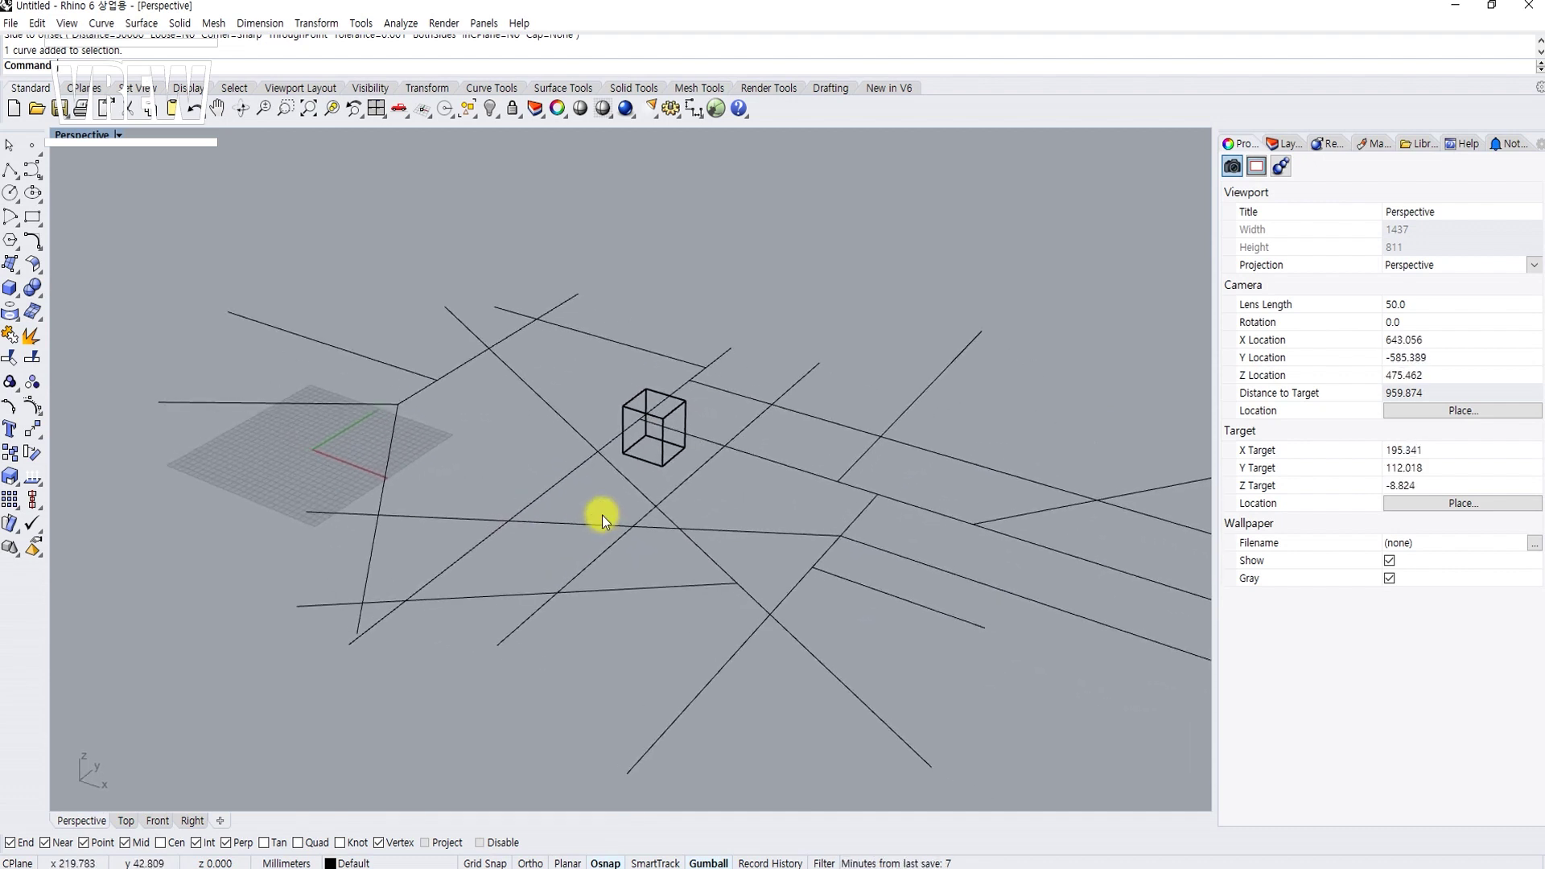
drag(732, 383, 756, 366)
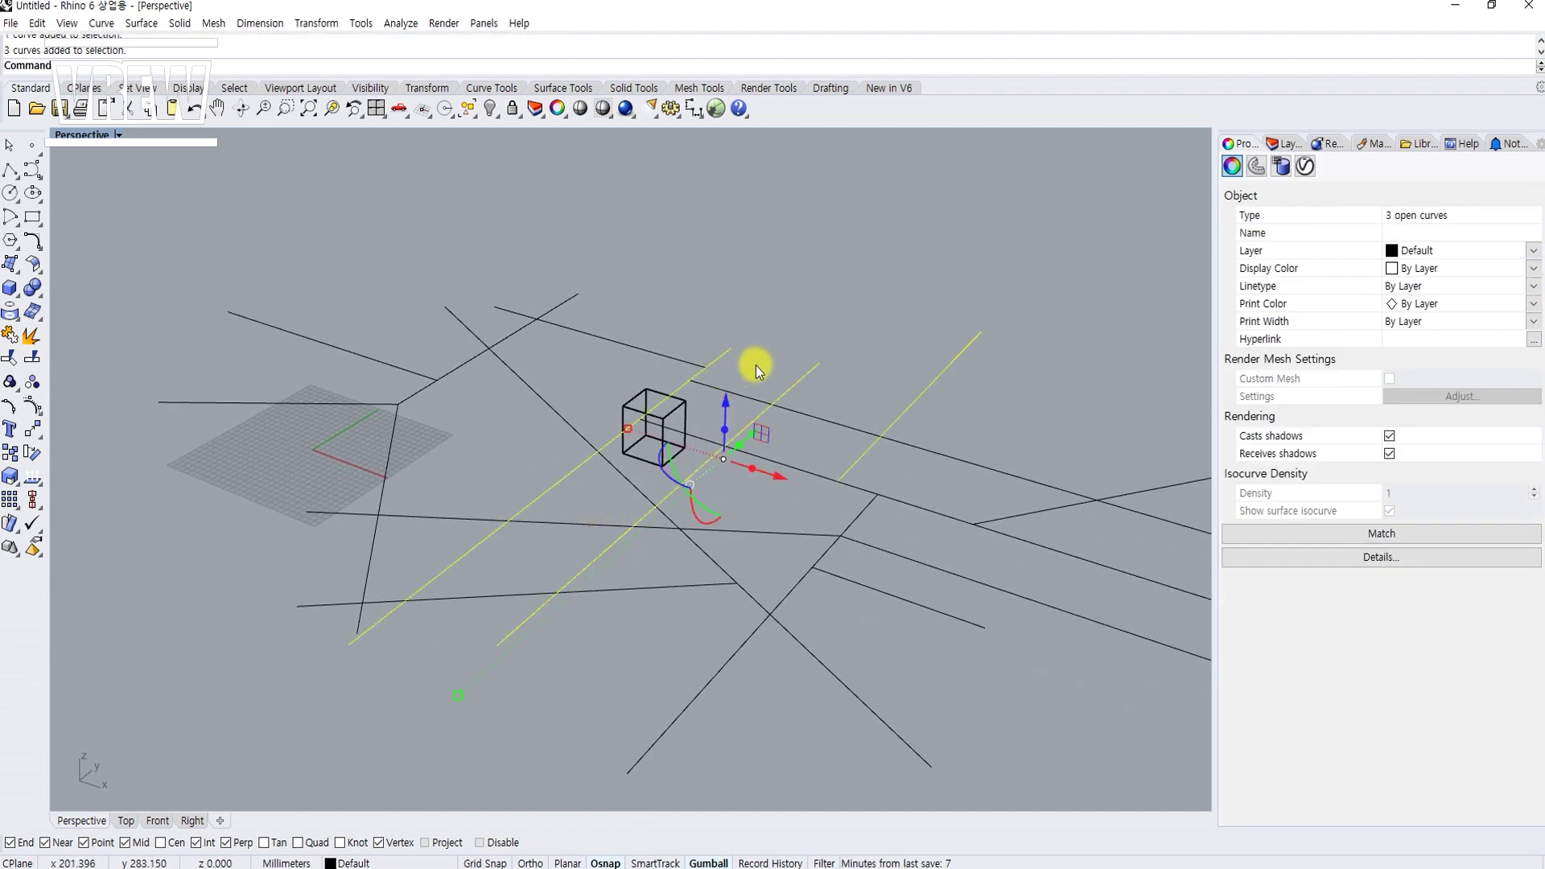
key(F10)
drag(717, 298, 753, 363)
shift+click(820, 364)
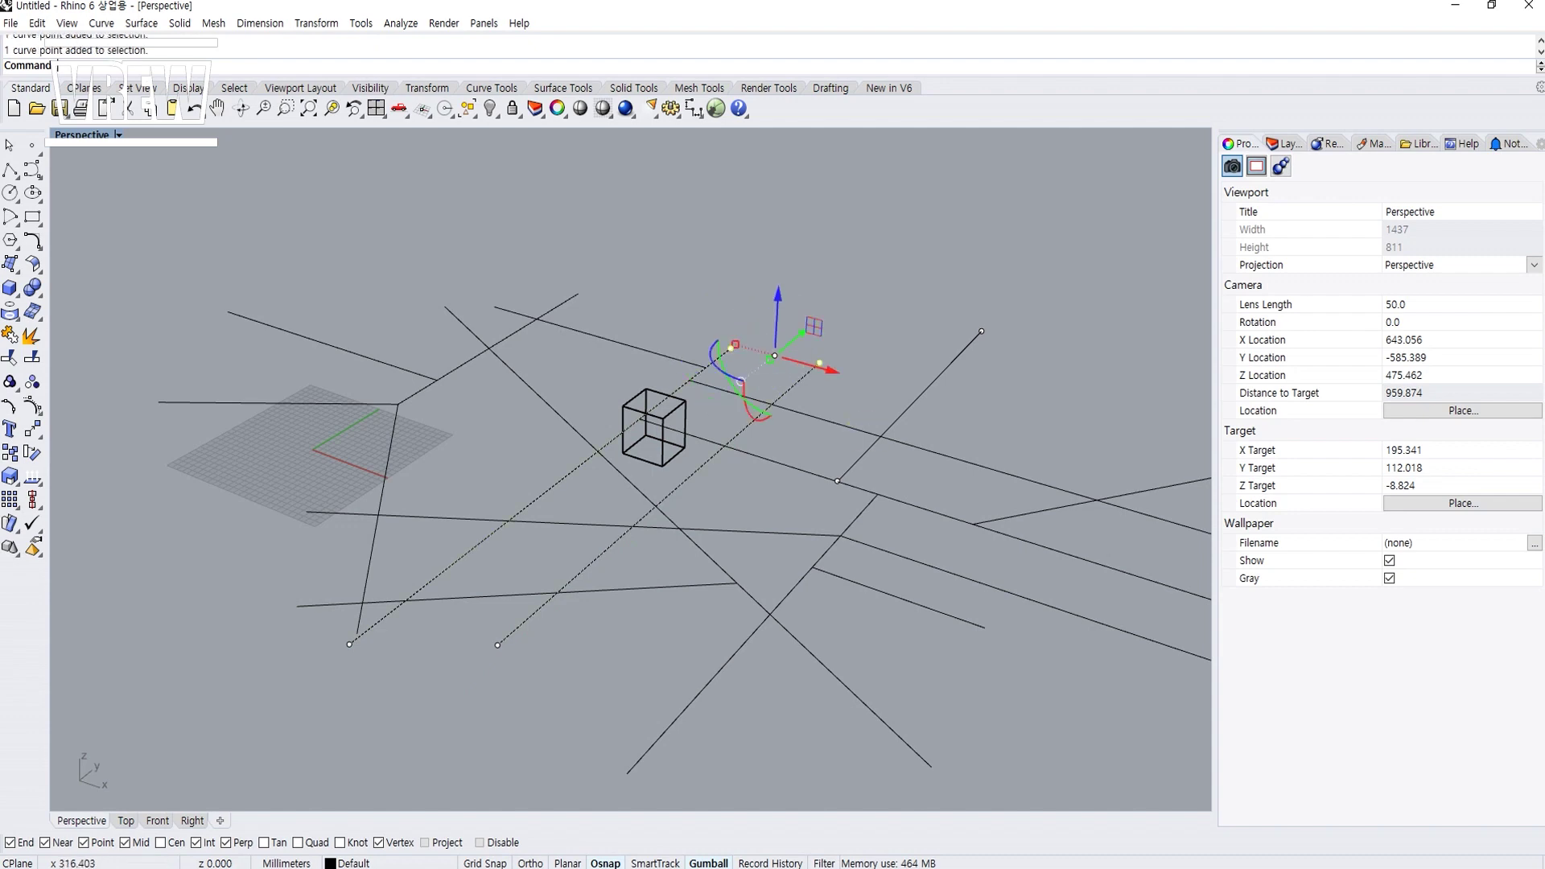
shift+drag(918, 273, 1092, 393)
scroll(673, 648, down, 5)
drag(771, 512, 879, 418)
key(Escape)
key(Escape)
Step: Lengthen the Y-direction line beside the grid and the X-direction line crossing it by moving their outer end points outward
scroll(679, 644, up, 2)
scroll(680, 644, up, 3)
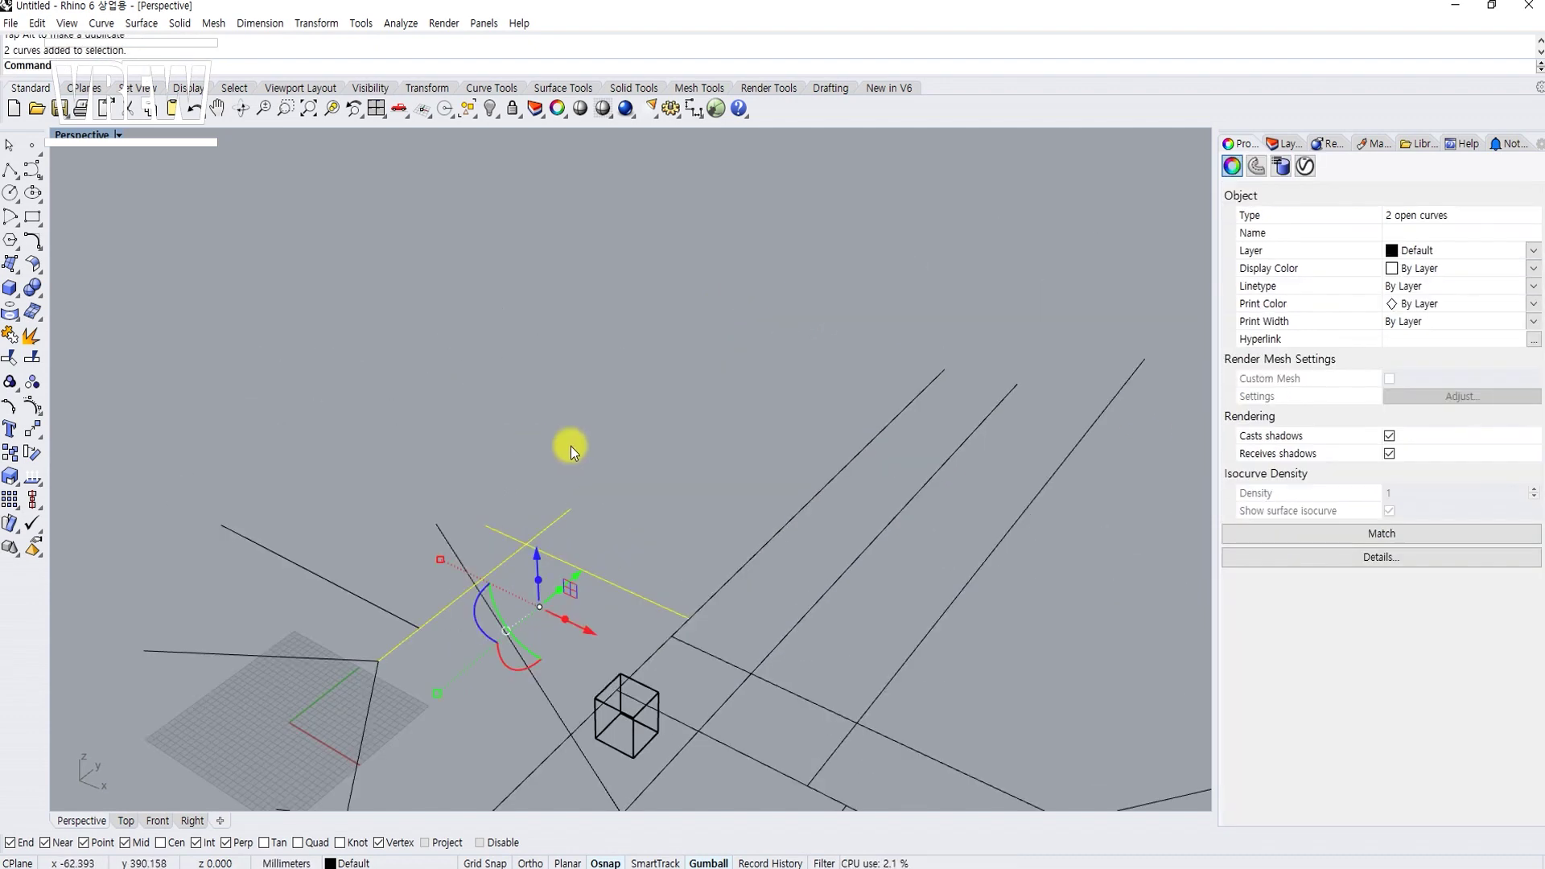
key(F10)
drag(600, 442, 549, 538)
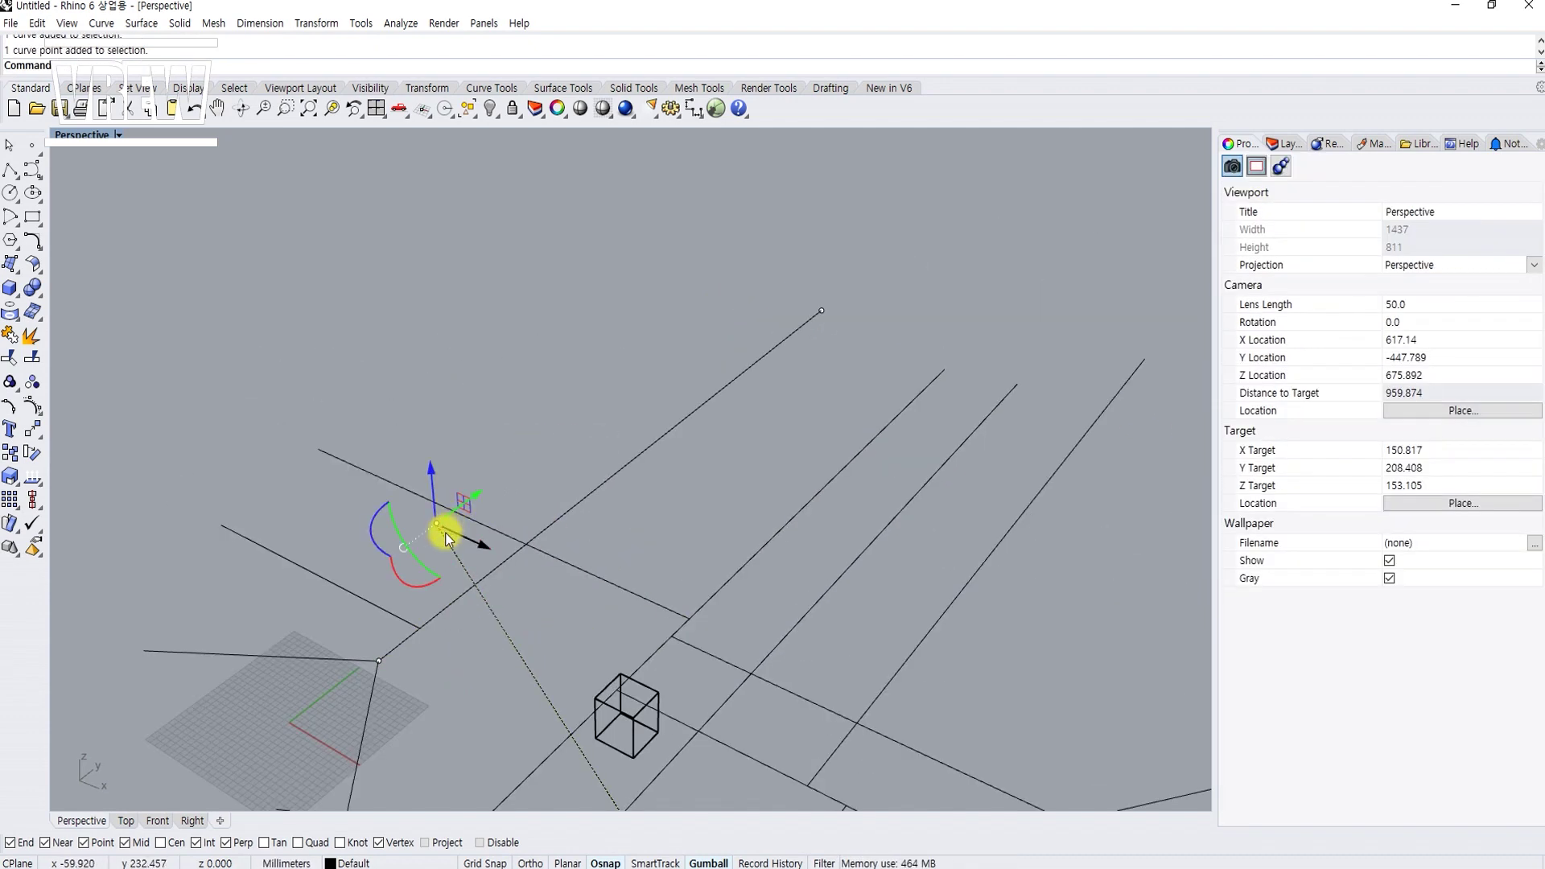
Step: Extend the far end of the long diagonal along its own direction, beyond the crossing line, with the Move command
text(m)
key(Return)
click(515, 647)
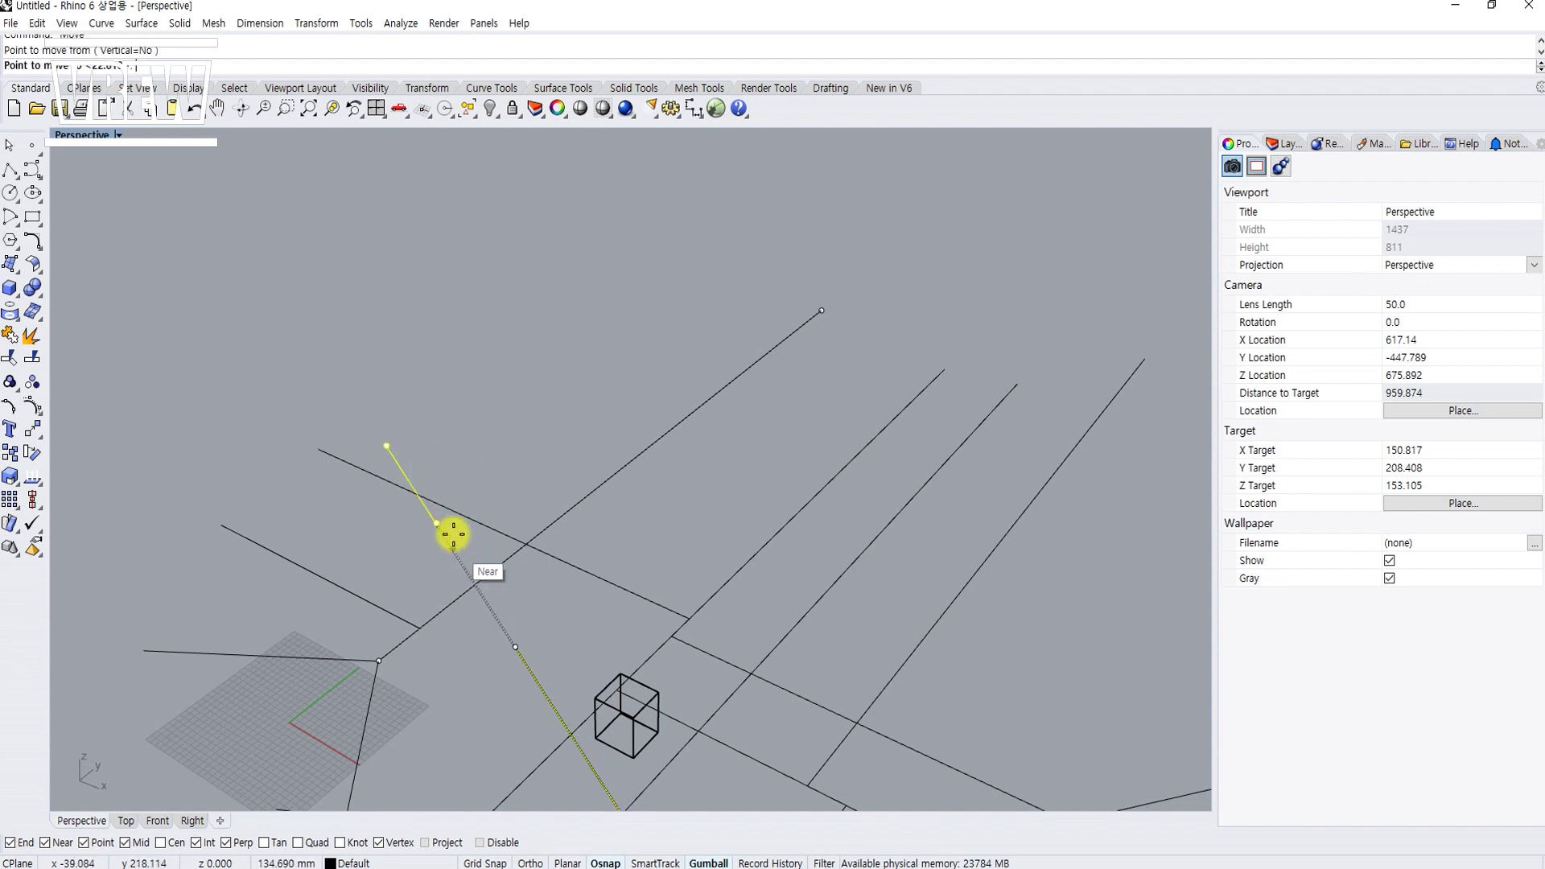
click(390, 443)
key(Escape)
key(Escape)
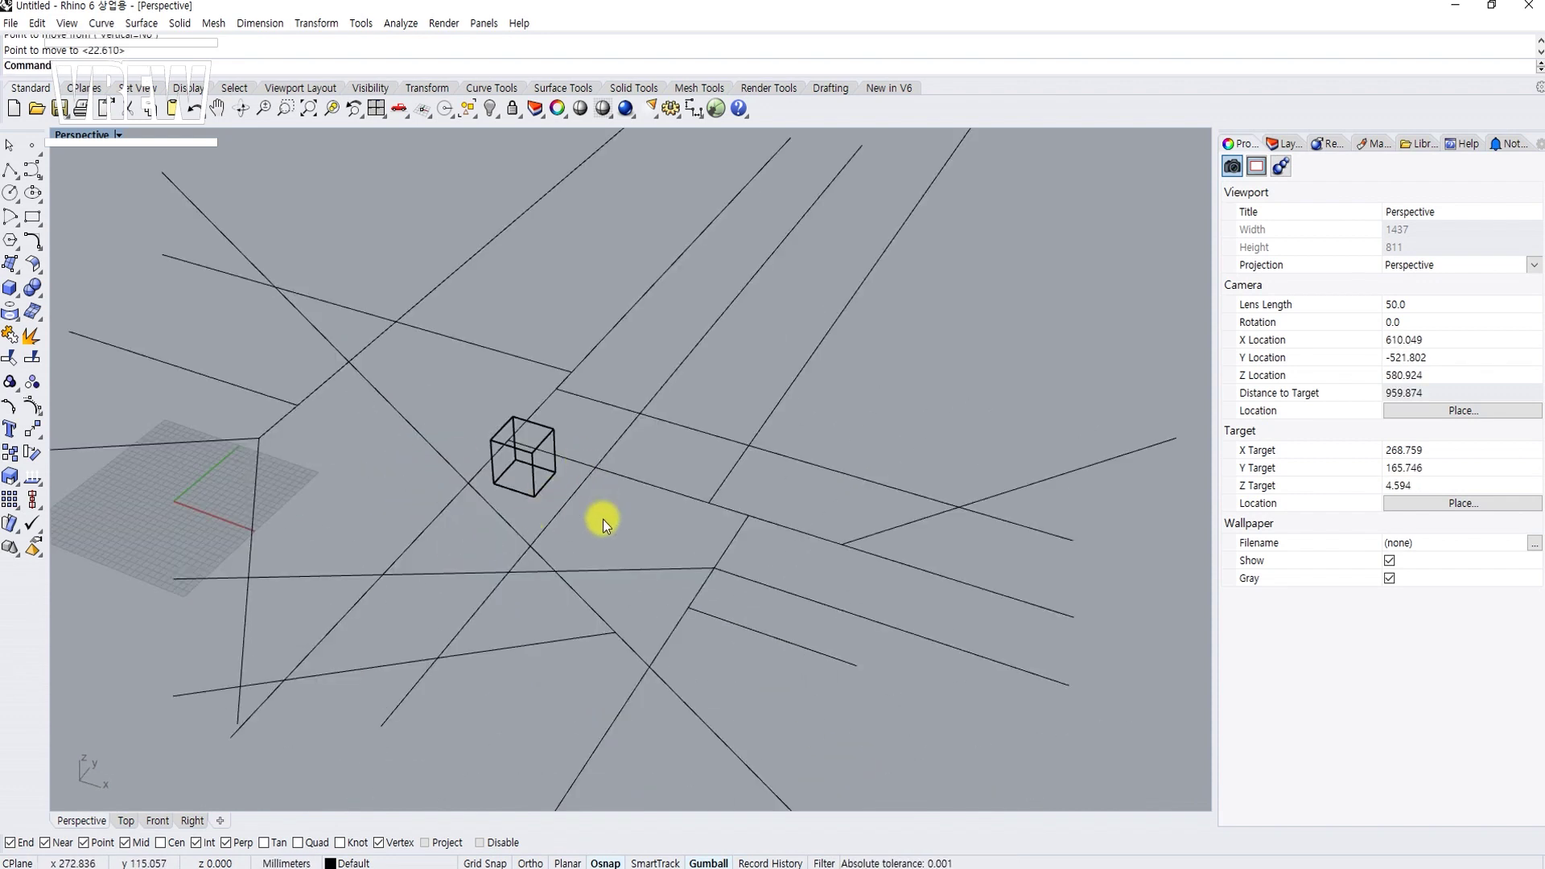
Step: Launch Grasshopper and select all the curves in the Rhino model with the SelCrv command
text(Grasshopper)
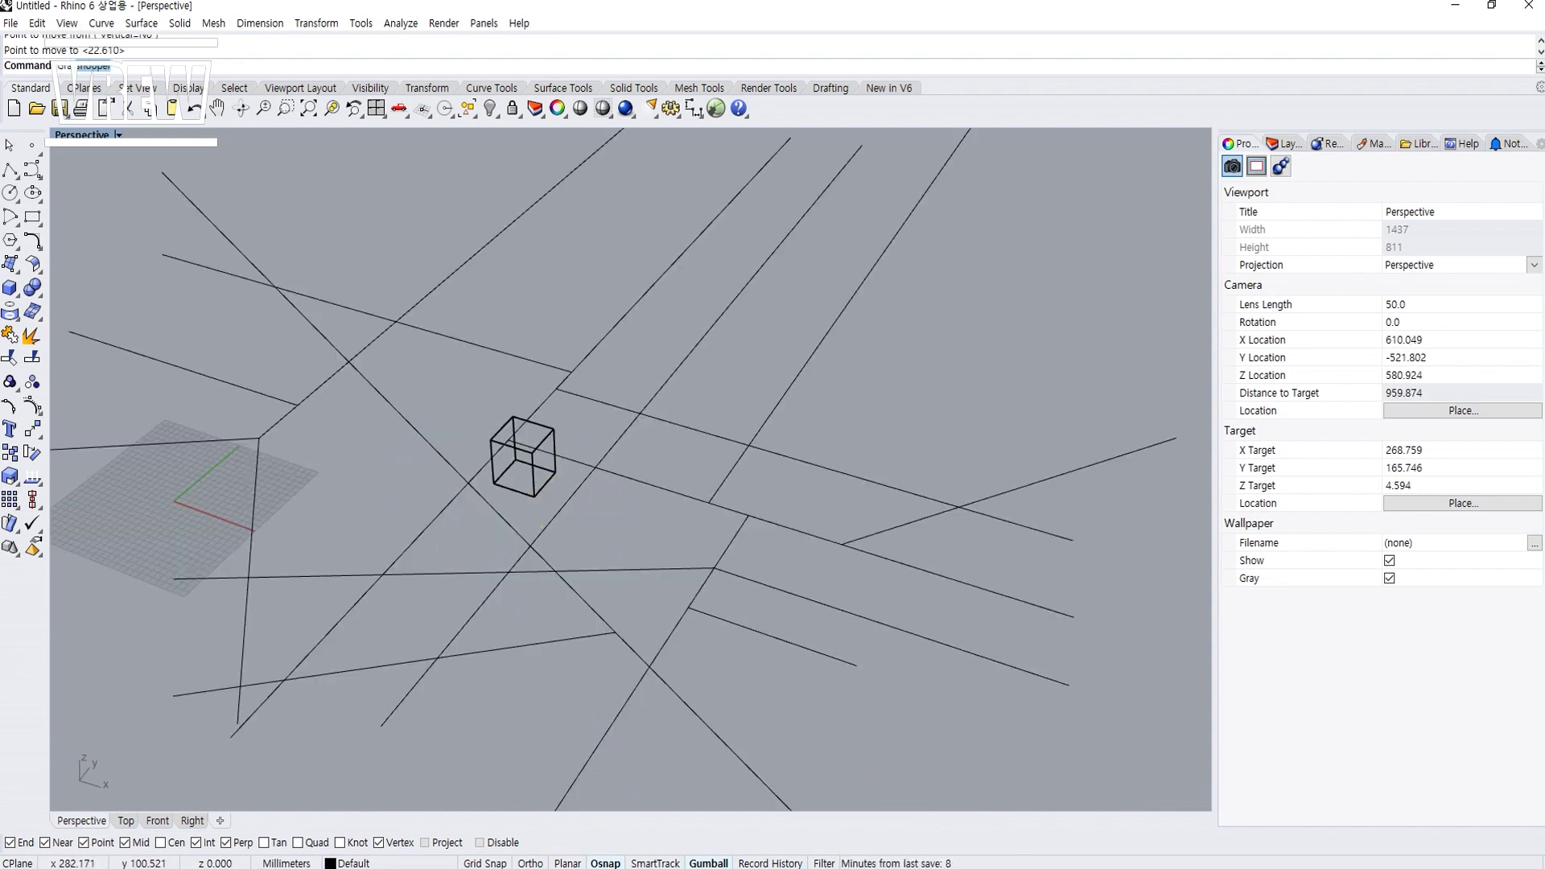
key(Return)
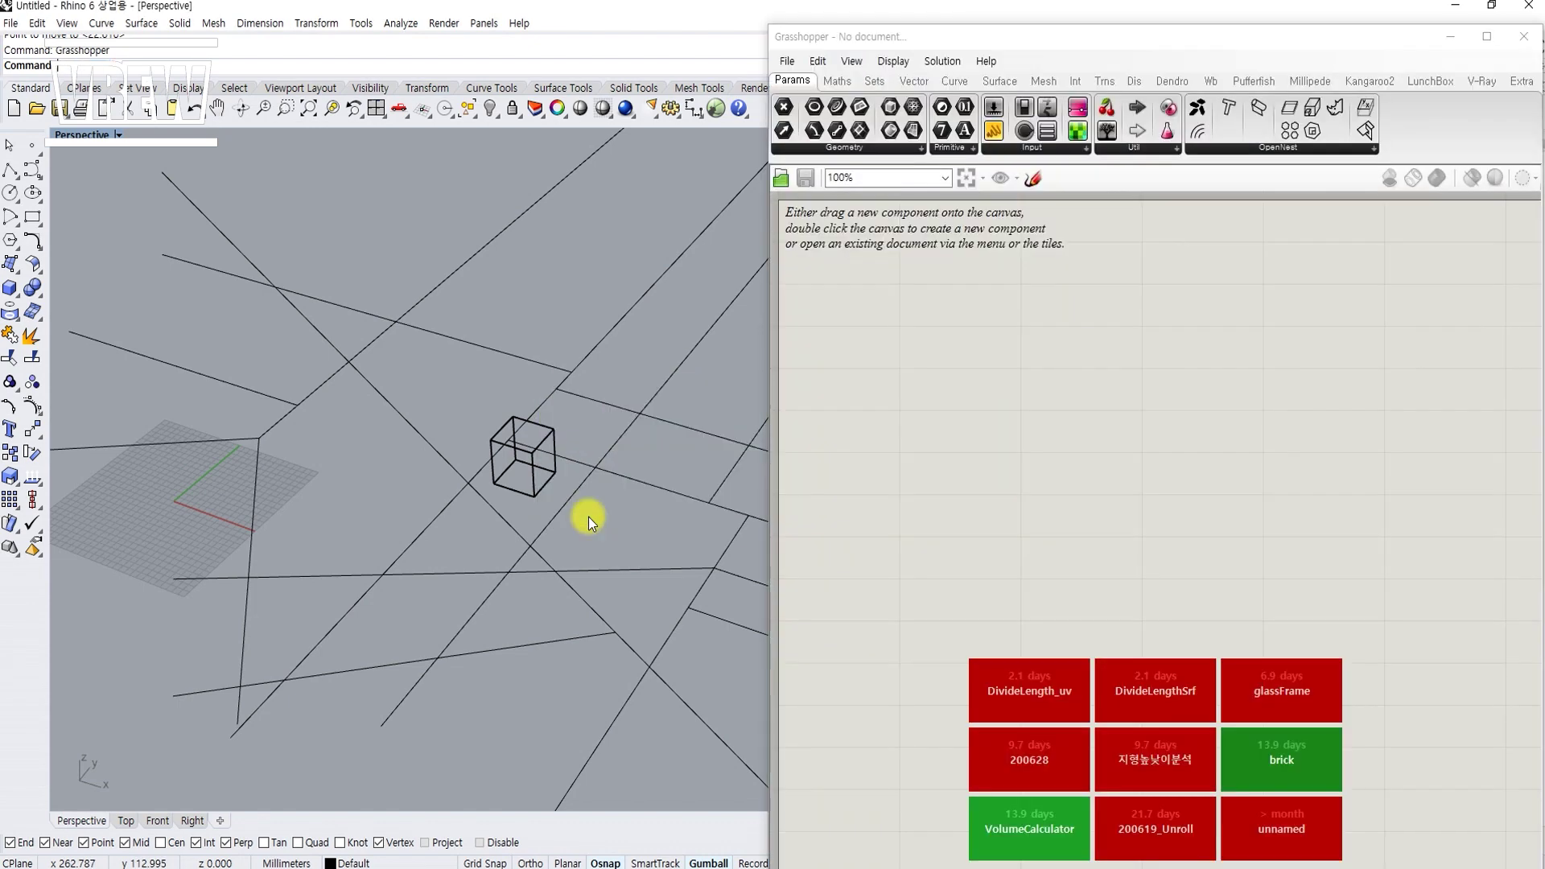
right_drag(587, 516, 507, 503)
text(selcrv)
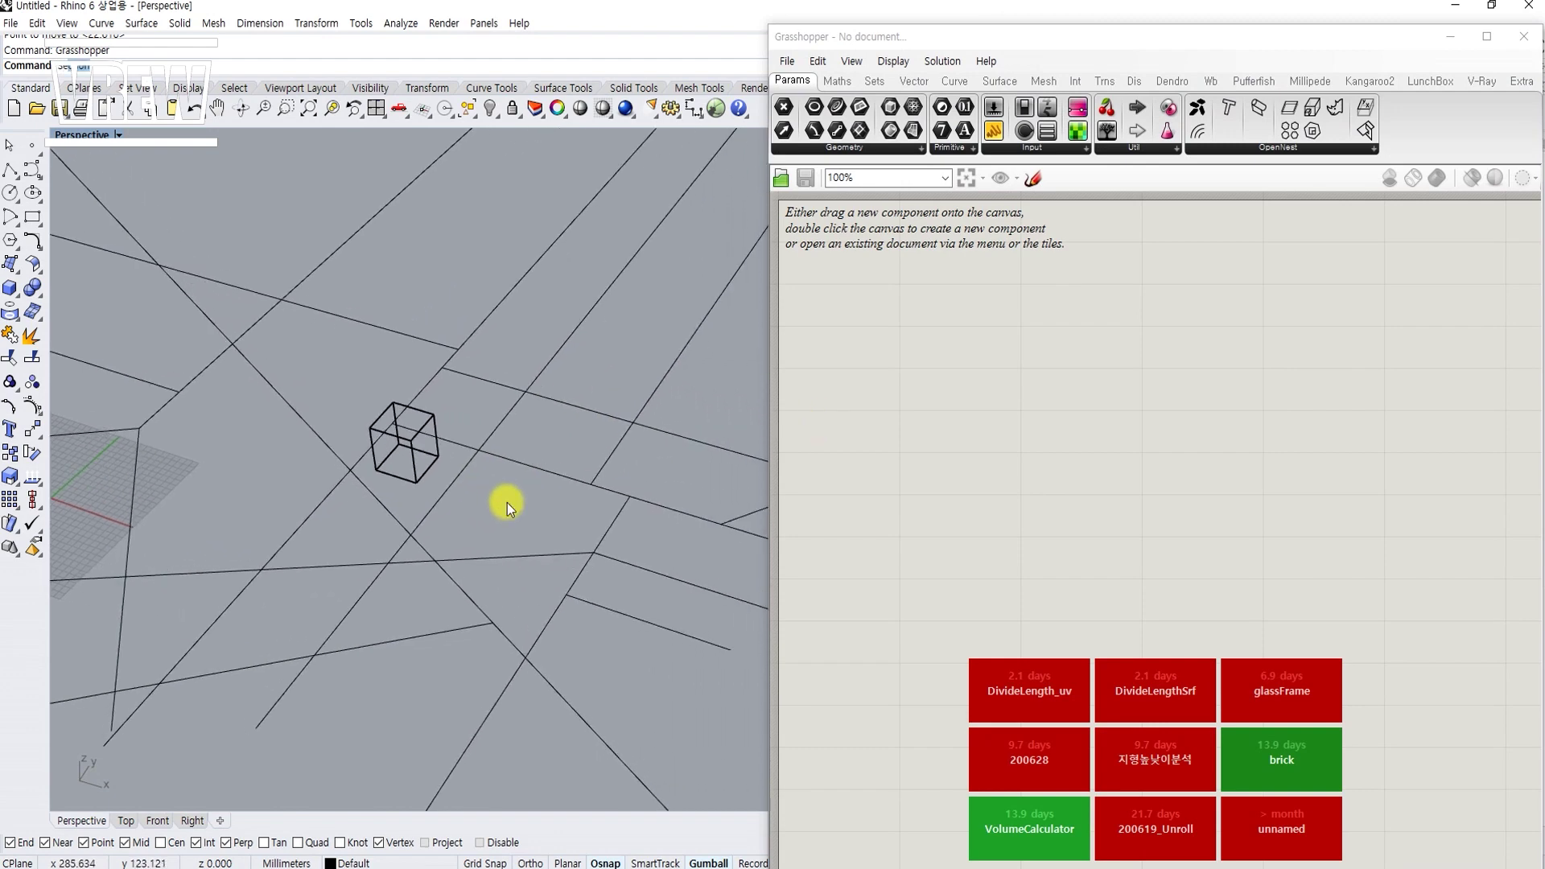
key(Return)
Step: Add a Curve parameter to the Grasshopper canvas, group it and name the group Curve
double_click(870, 264)
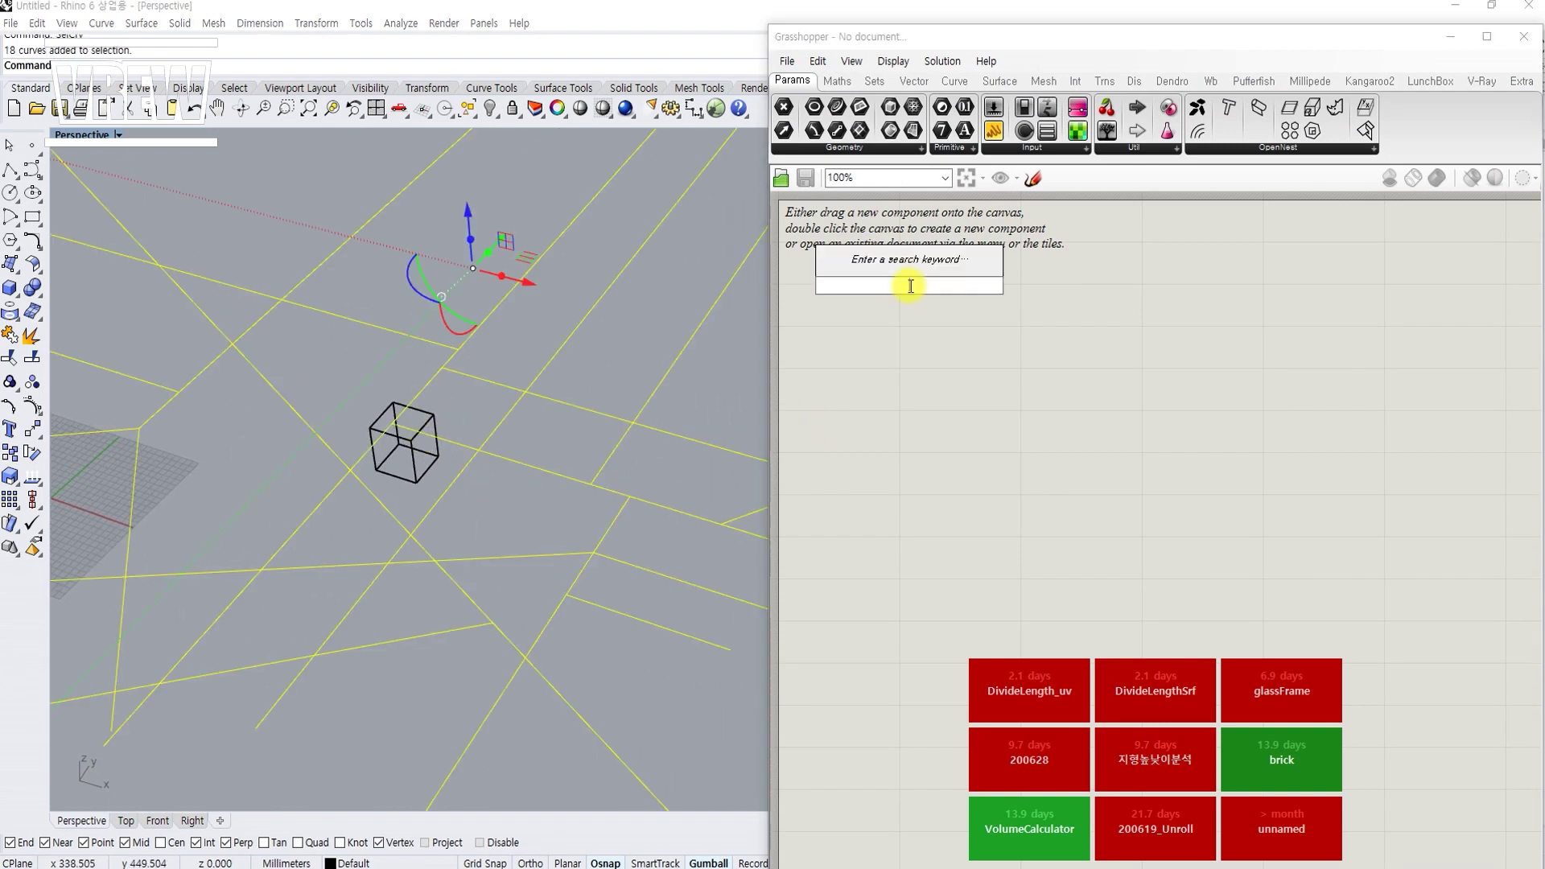
text(curve)
key(Return)
right_click(914, 264)
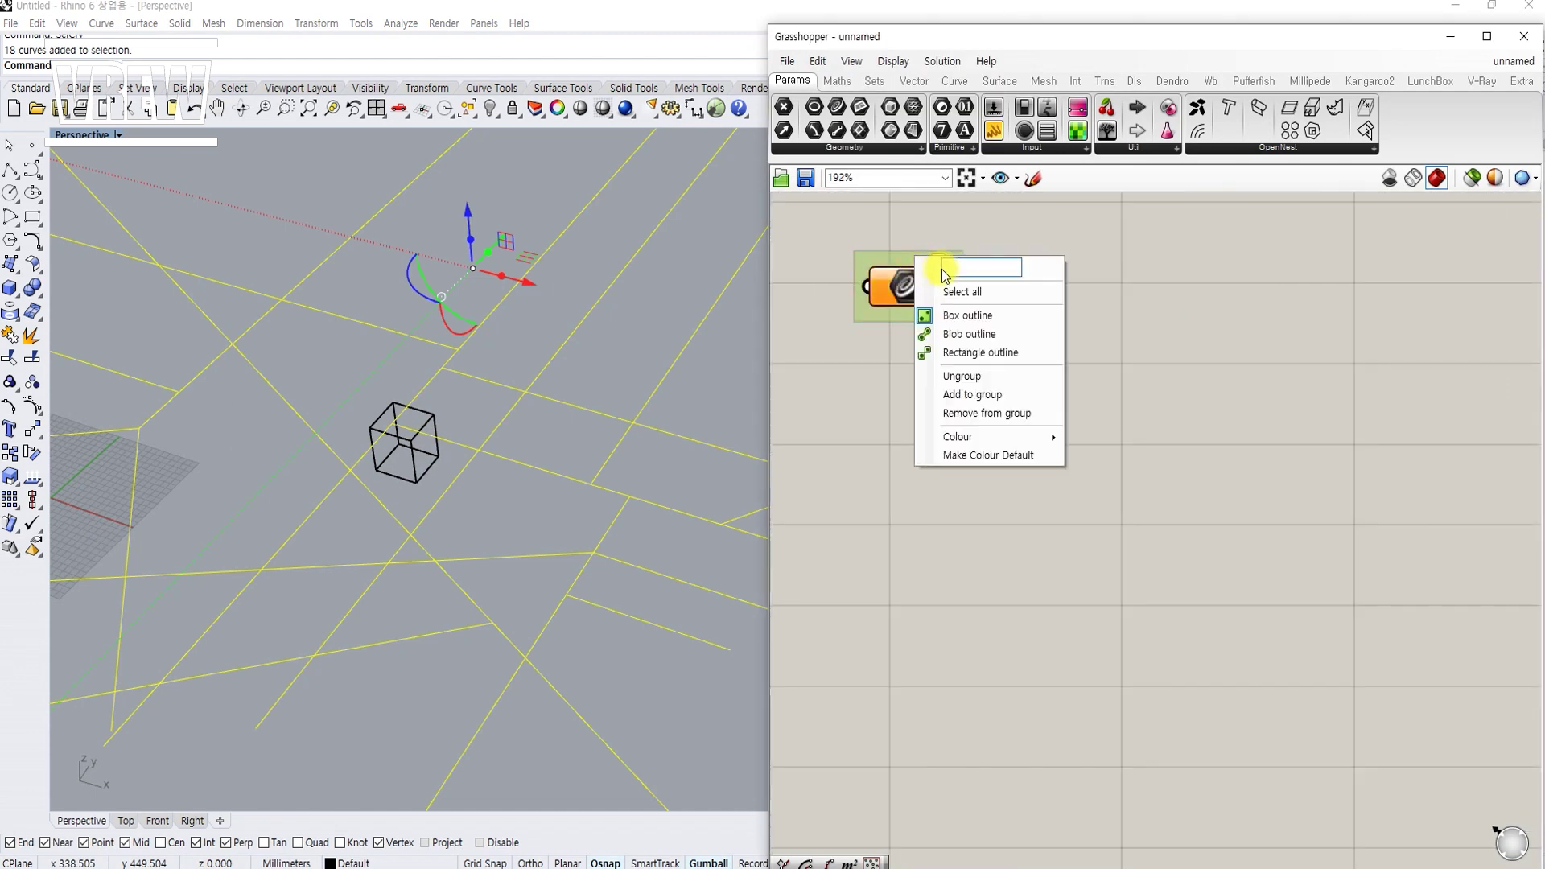
text(Curve)
drag(904, 294, 911, 364)
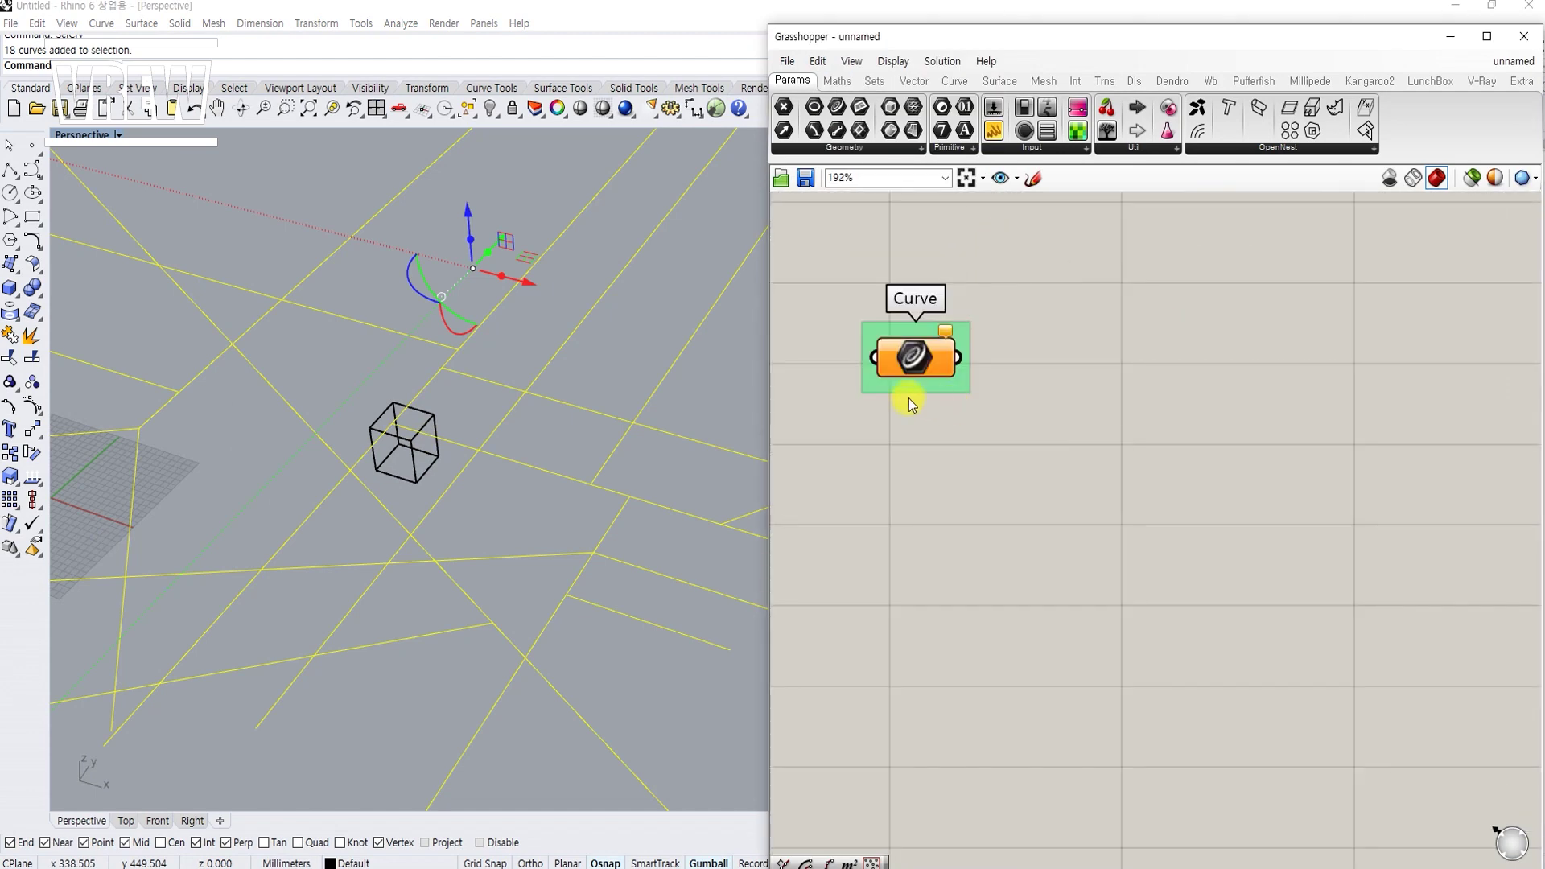
Step: Reference all the selected Rhino road lines in the Curve parameter as multiple curves
right_click(911, 366)
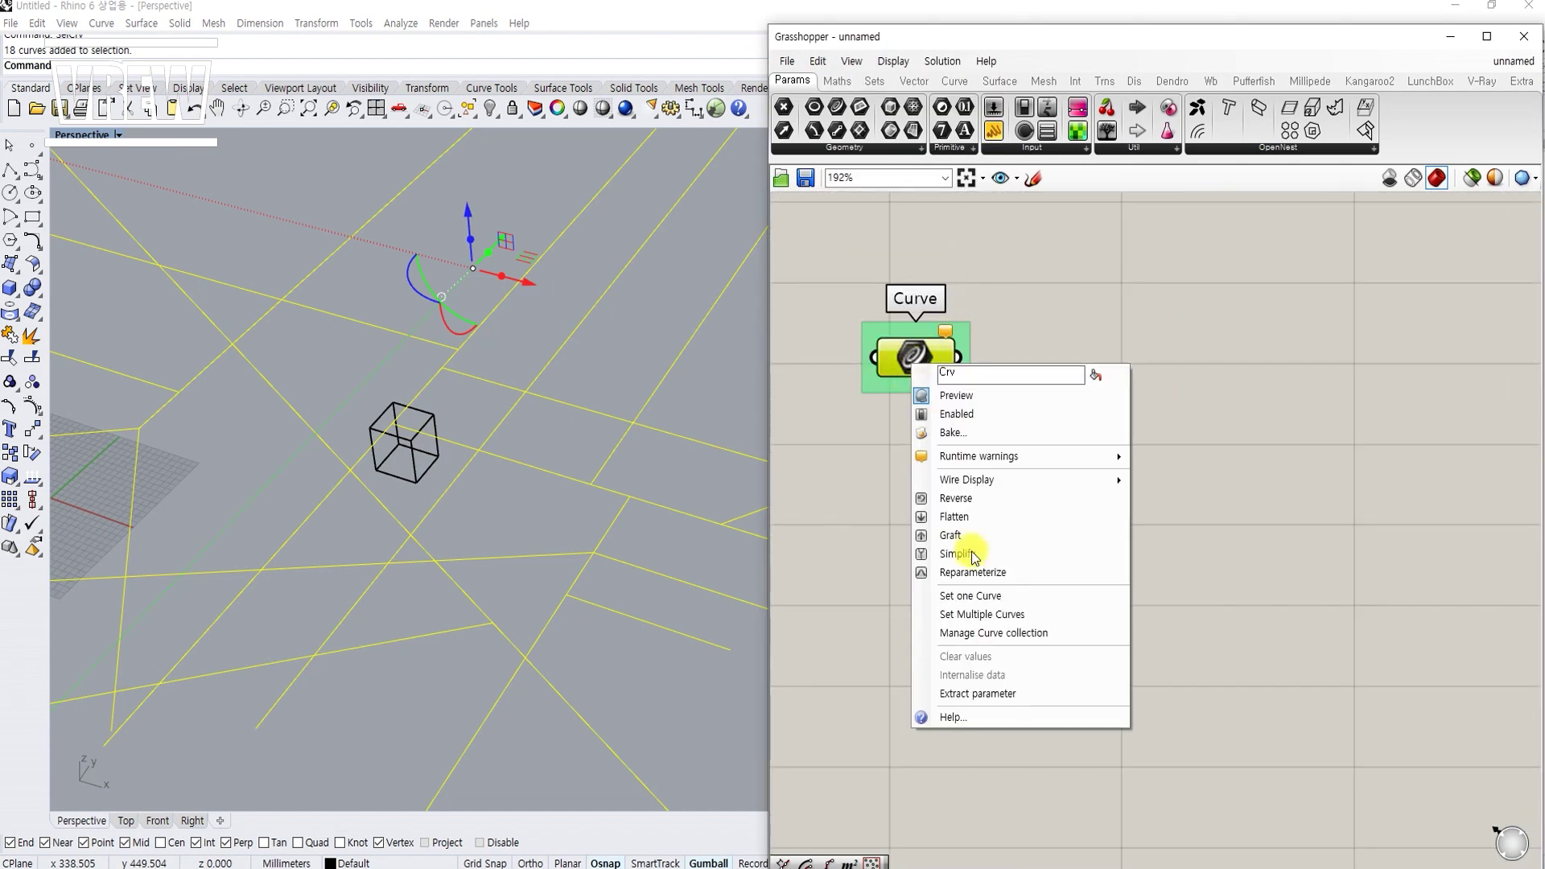
click(993, 614)
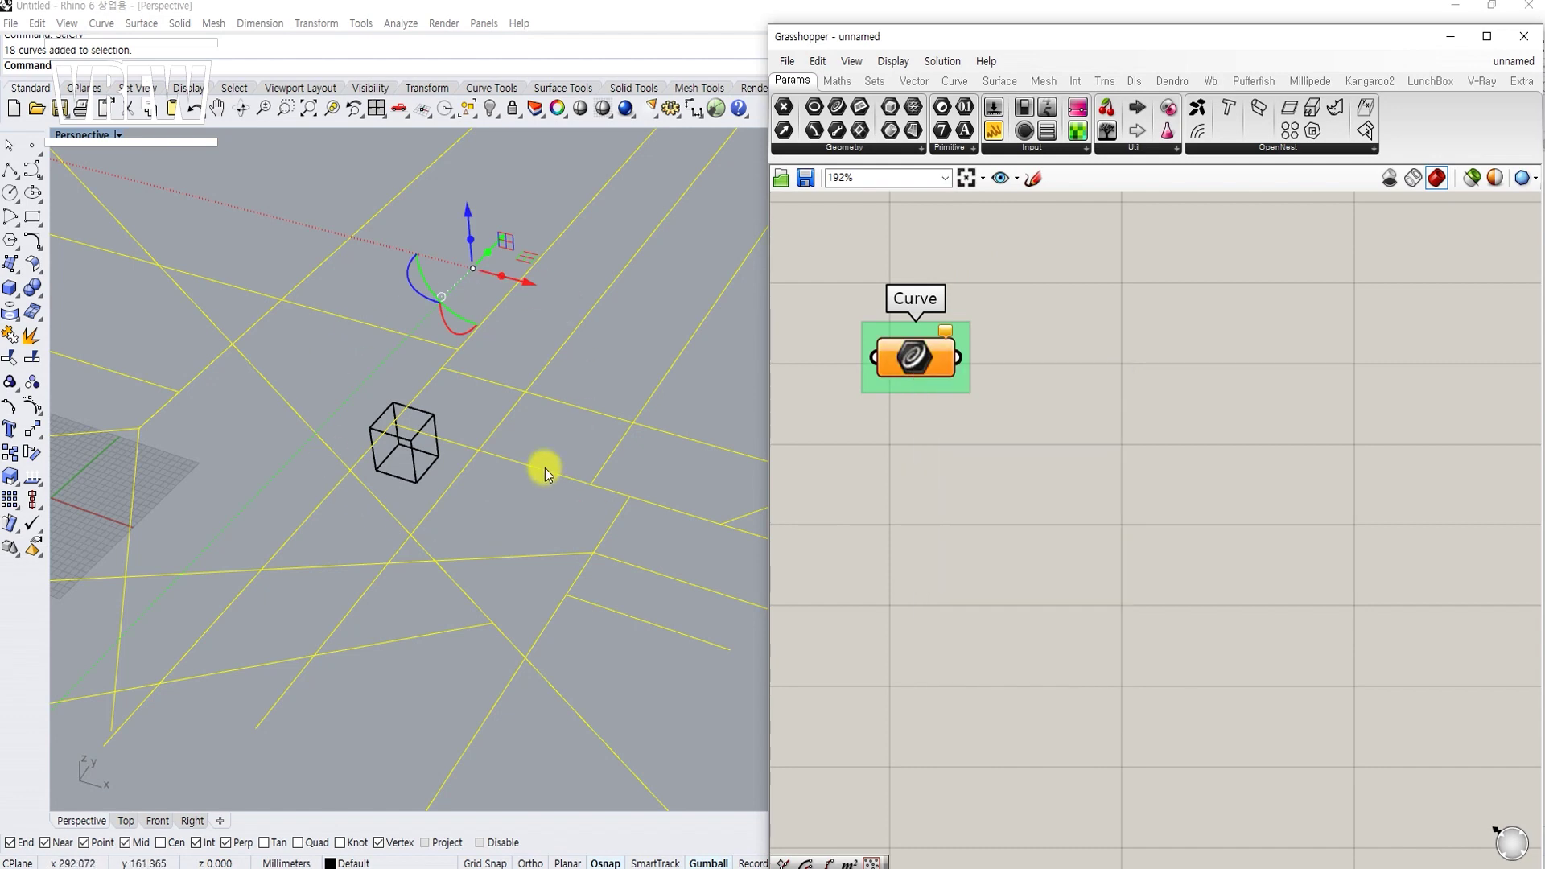
right_drag(628, 450, 349, 298)
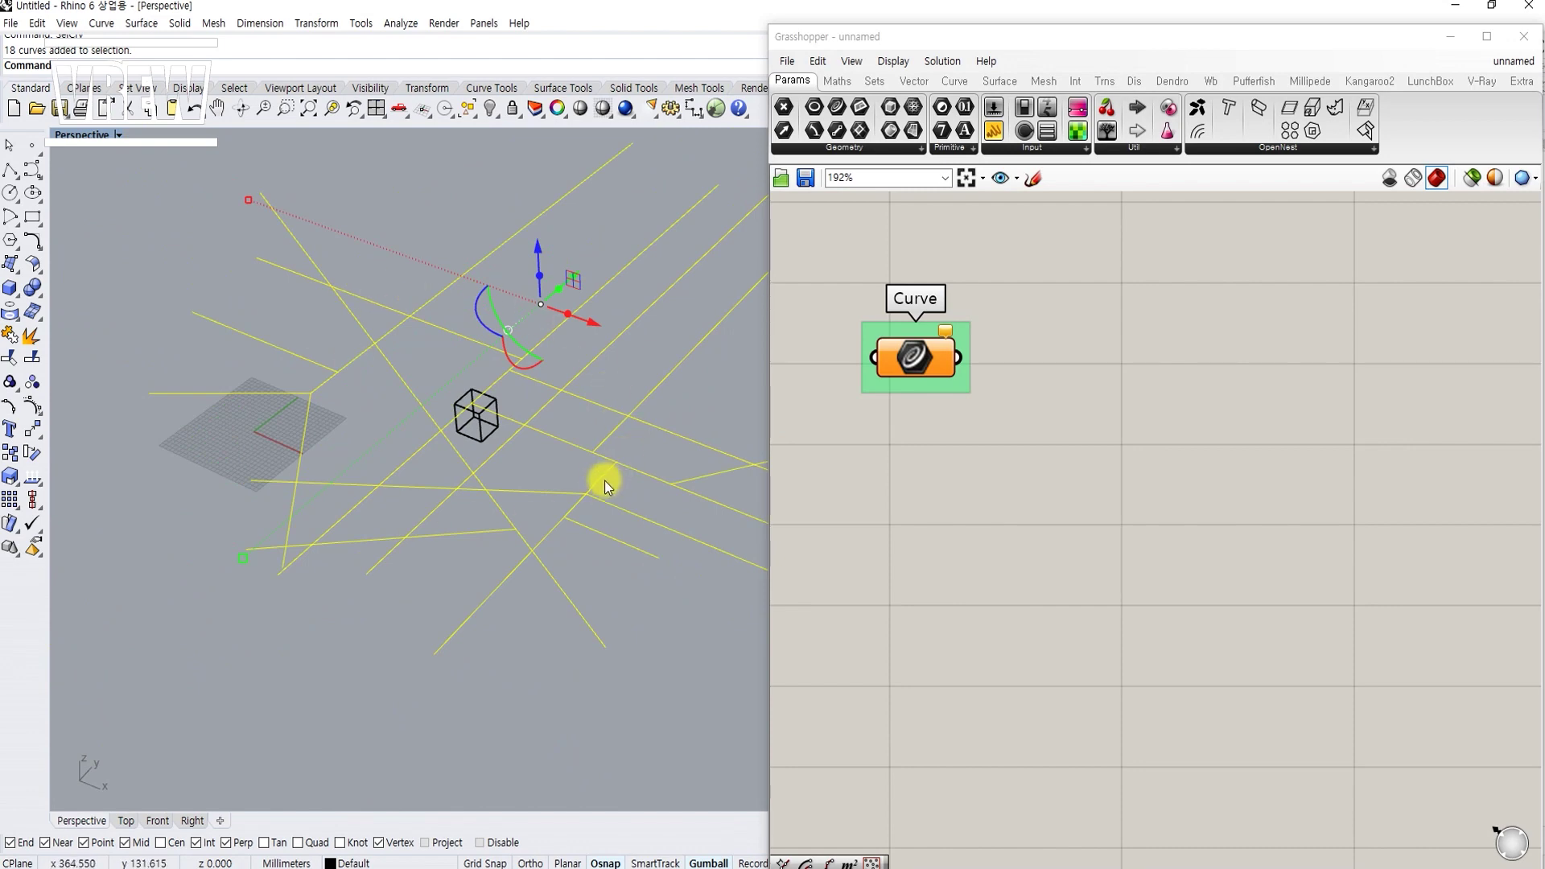
right_click(921, 357)
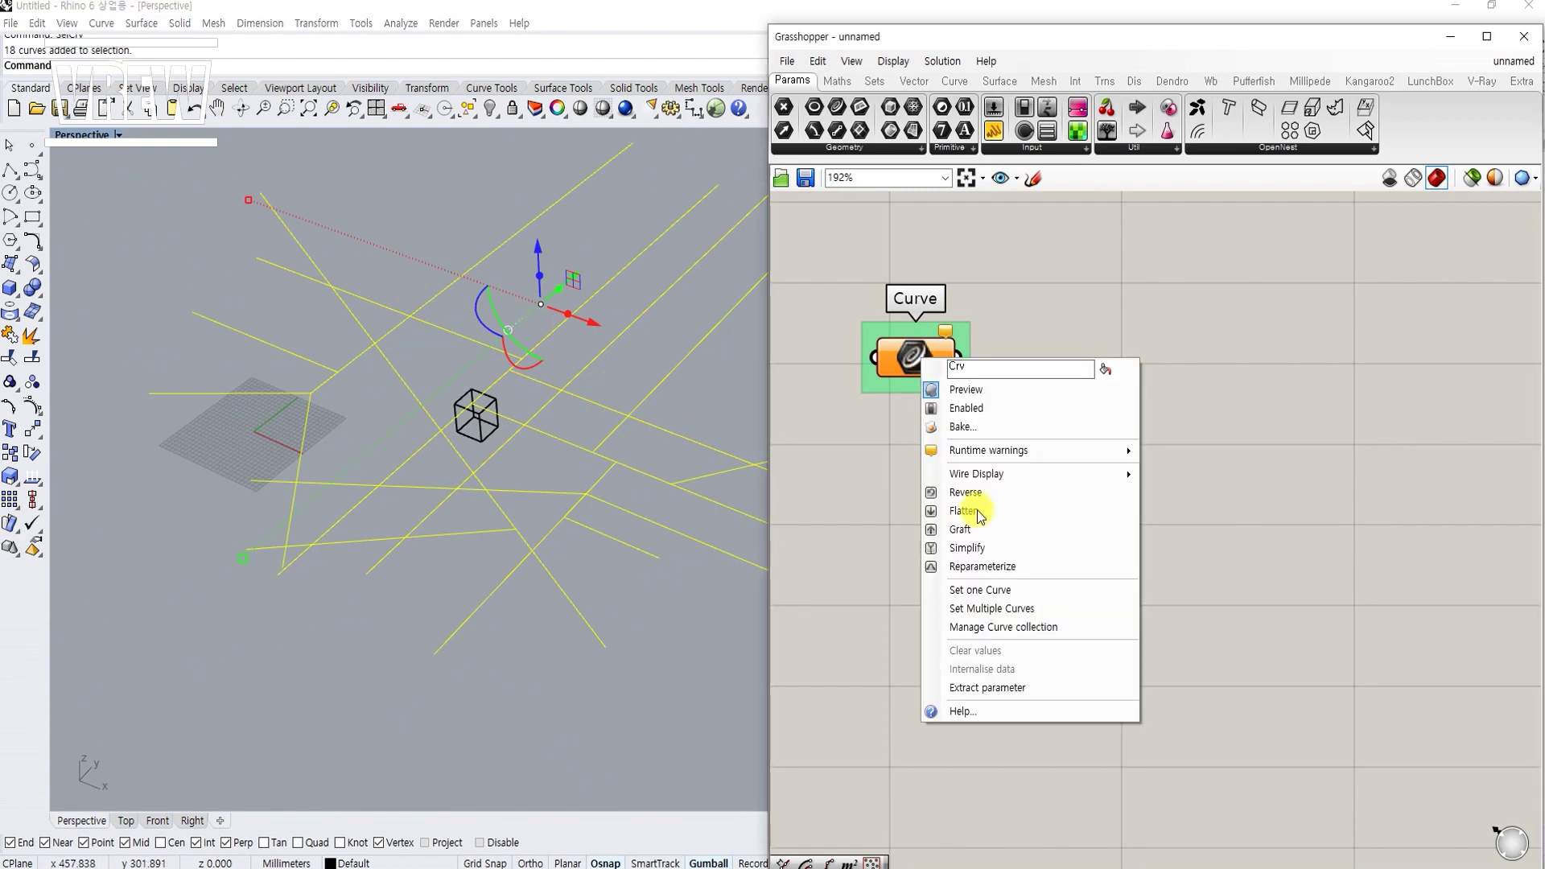
click(995, 608)
scroll(1003, 465, up, 3)
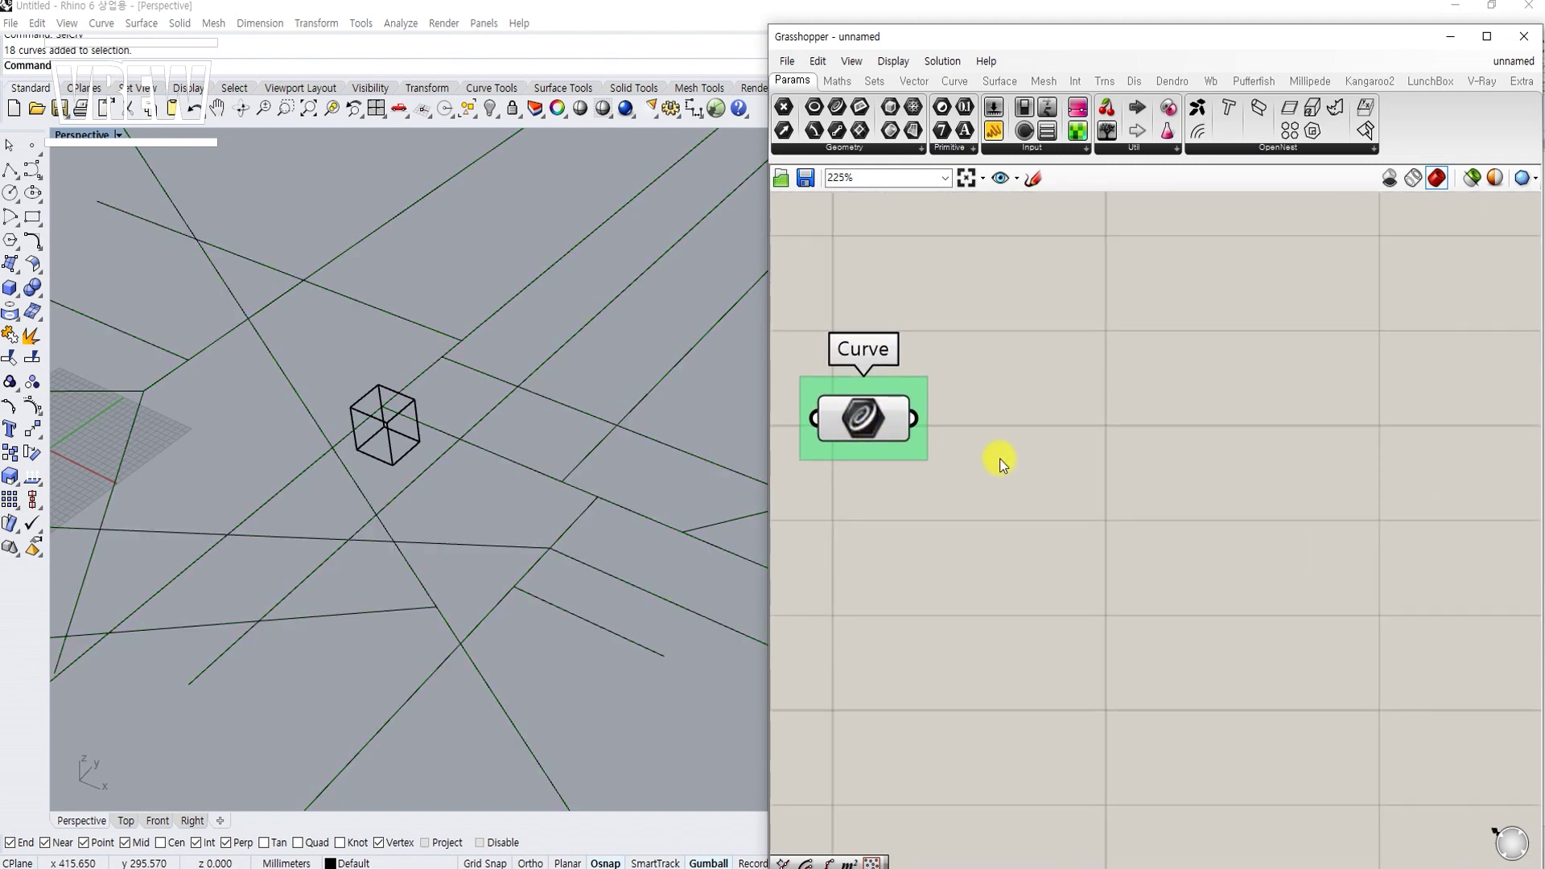
double_click(1011, 461)
scroll(507, 415, down, 2)
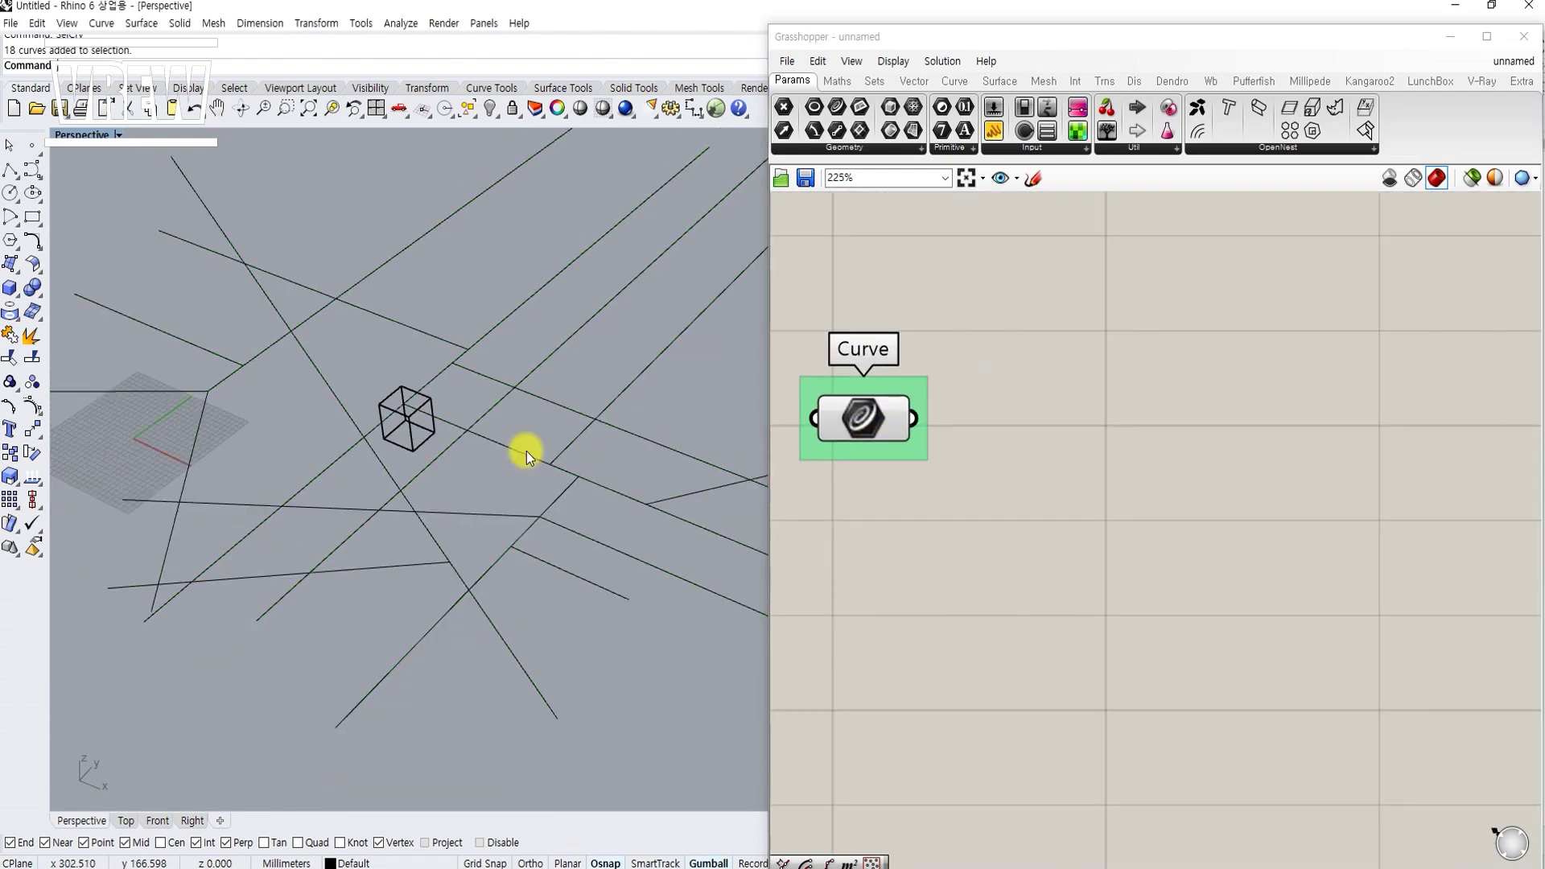
click(526, 451)
click(513, 475)
scroll(505, 475, down, 2)
click(513, 459)
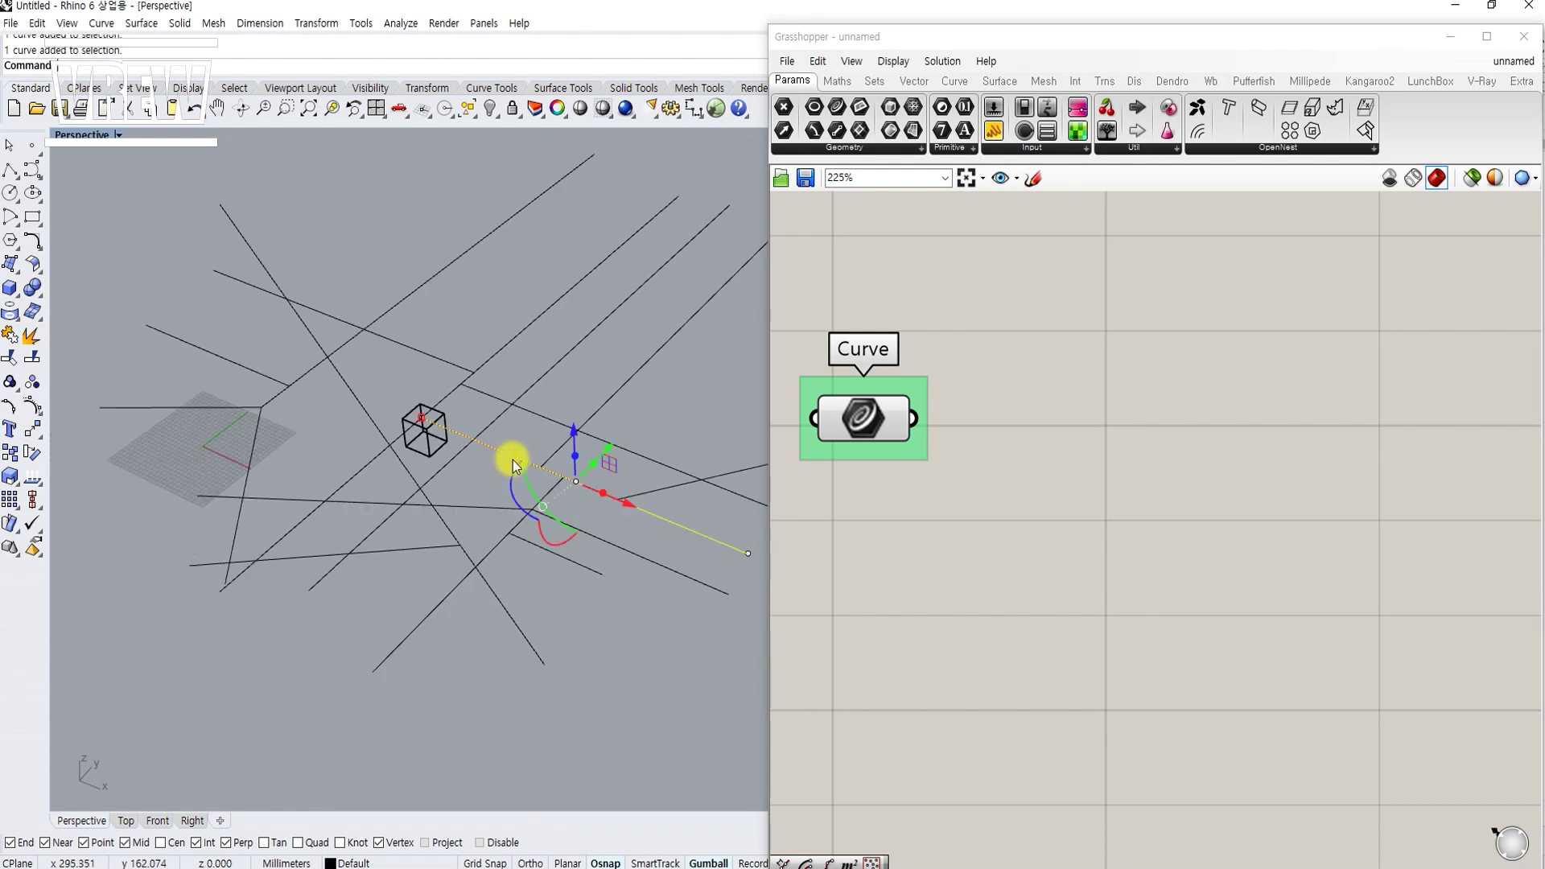
click(466, 483)
click(467, 507)
click(470, 486)
scroll(470, 491, up, 2)
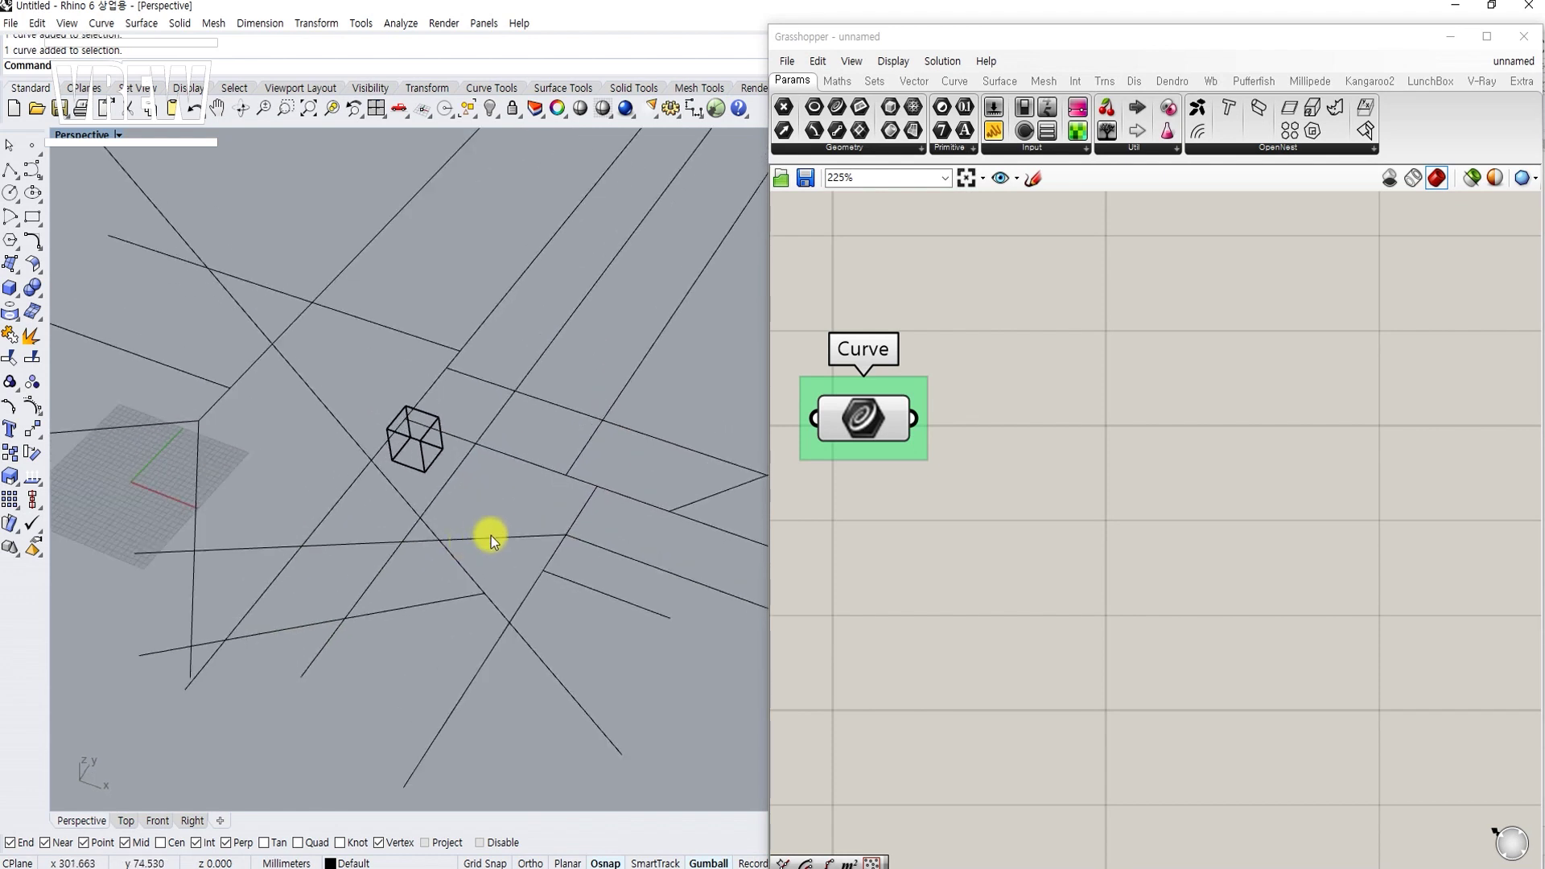
Step: Select all the curves in the Rhino model with SelCrv and combine them with the Group command
text(selcrv)
key(Return)
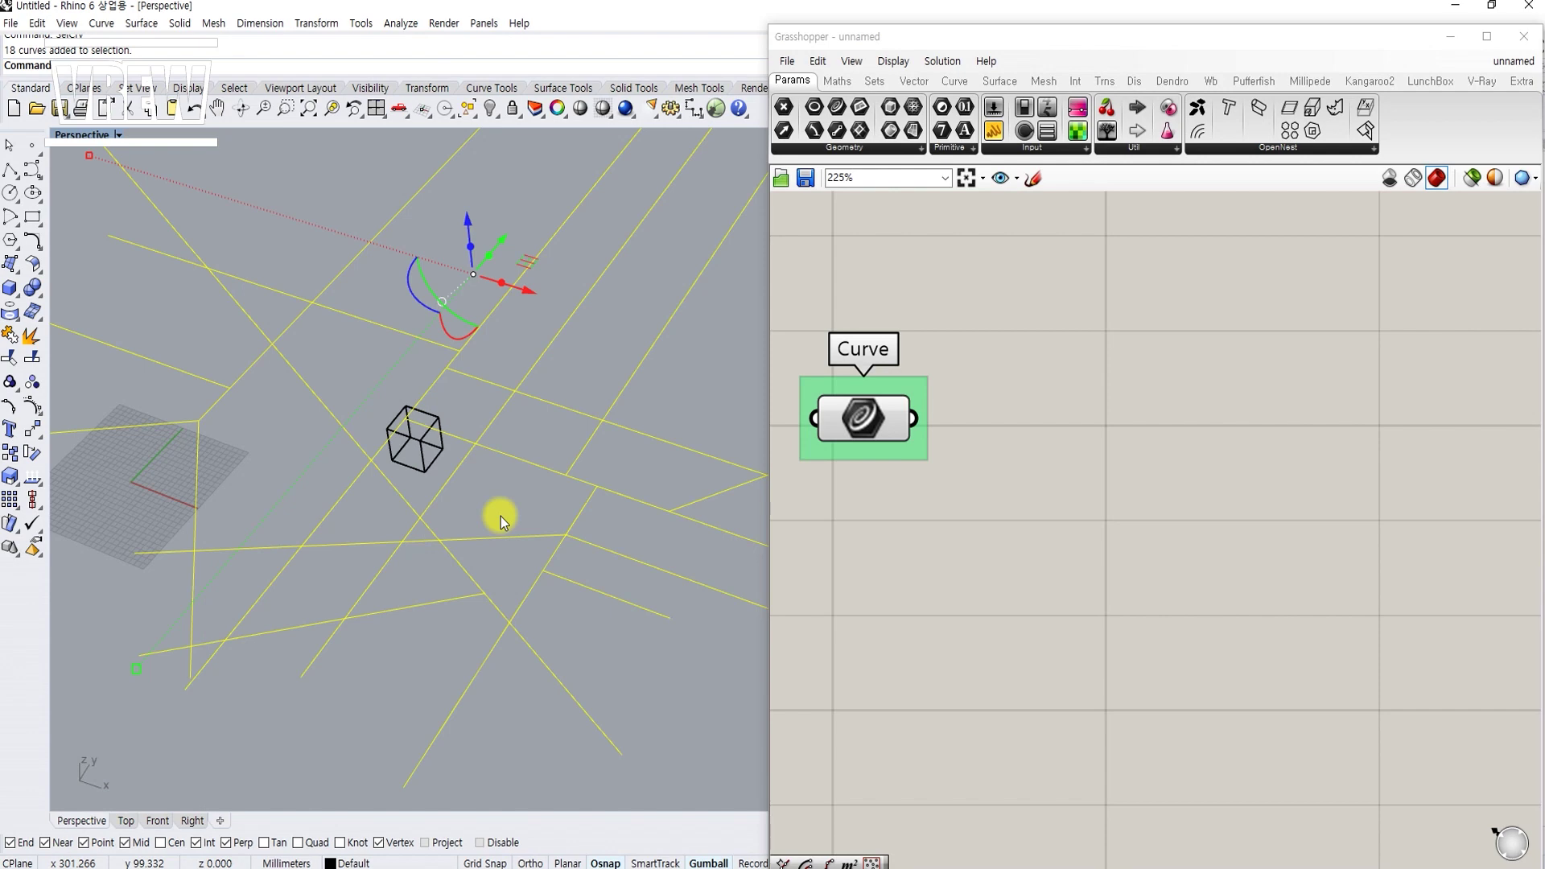
text(group)
key(Return)
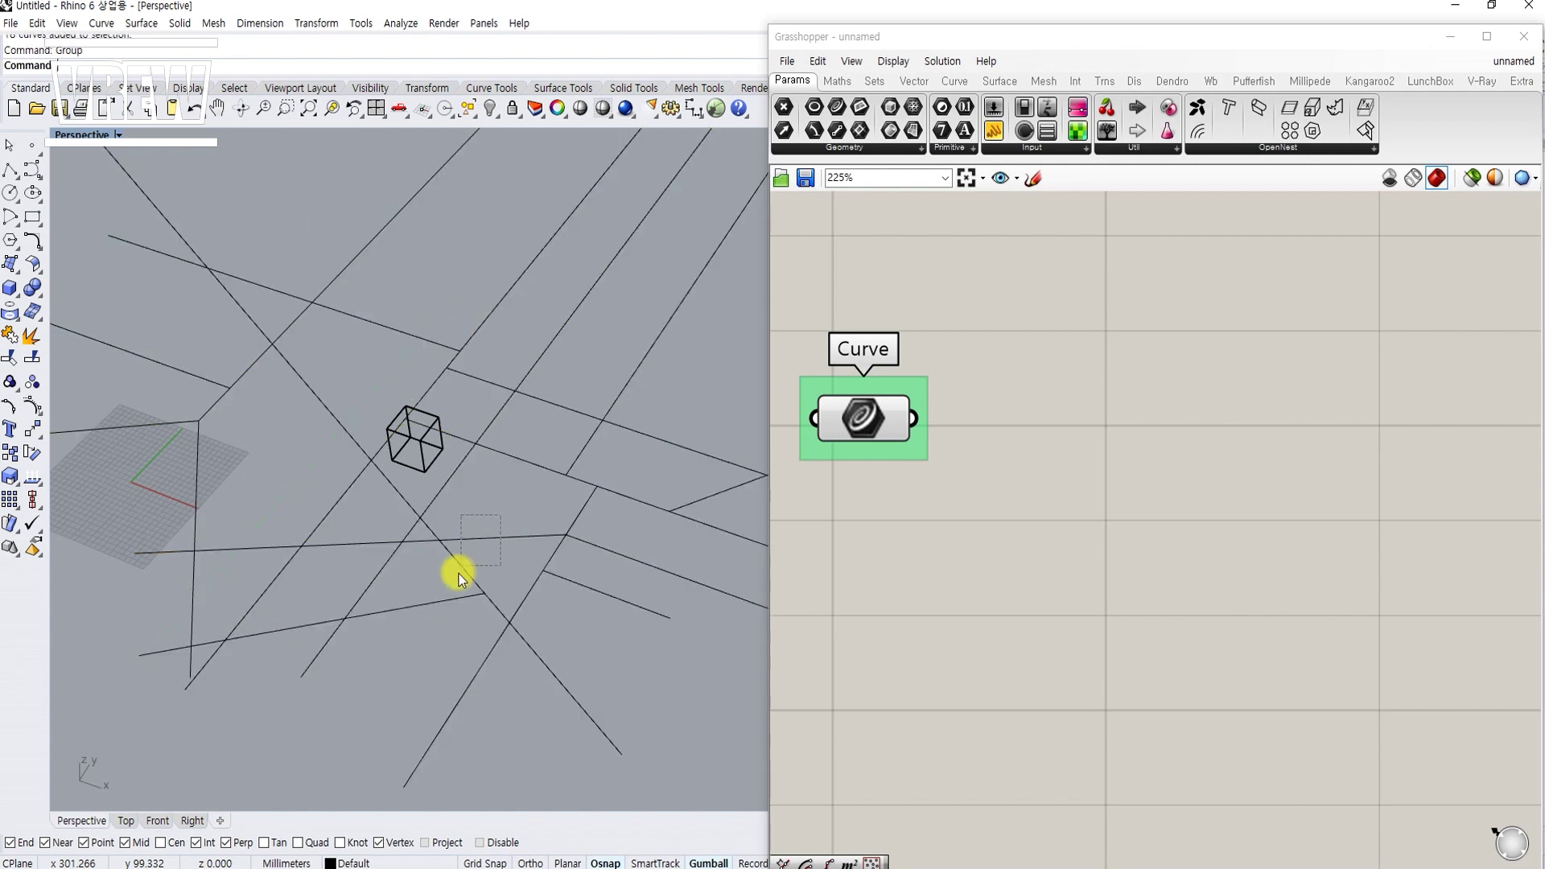
drag(459, 573, 448, 555)
click(515, 515)
Step: Add an Offset Curve component beside the Curve parameter, group it and name the group Offset Curve
drag(868, 411, 900, 407)
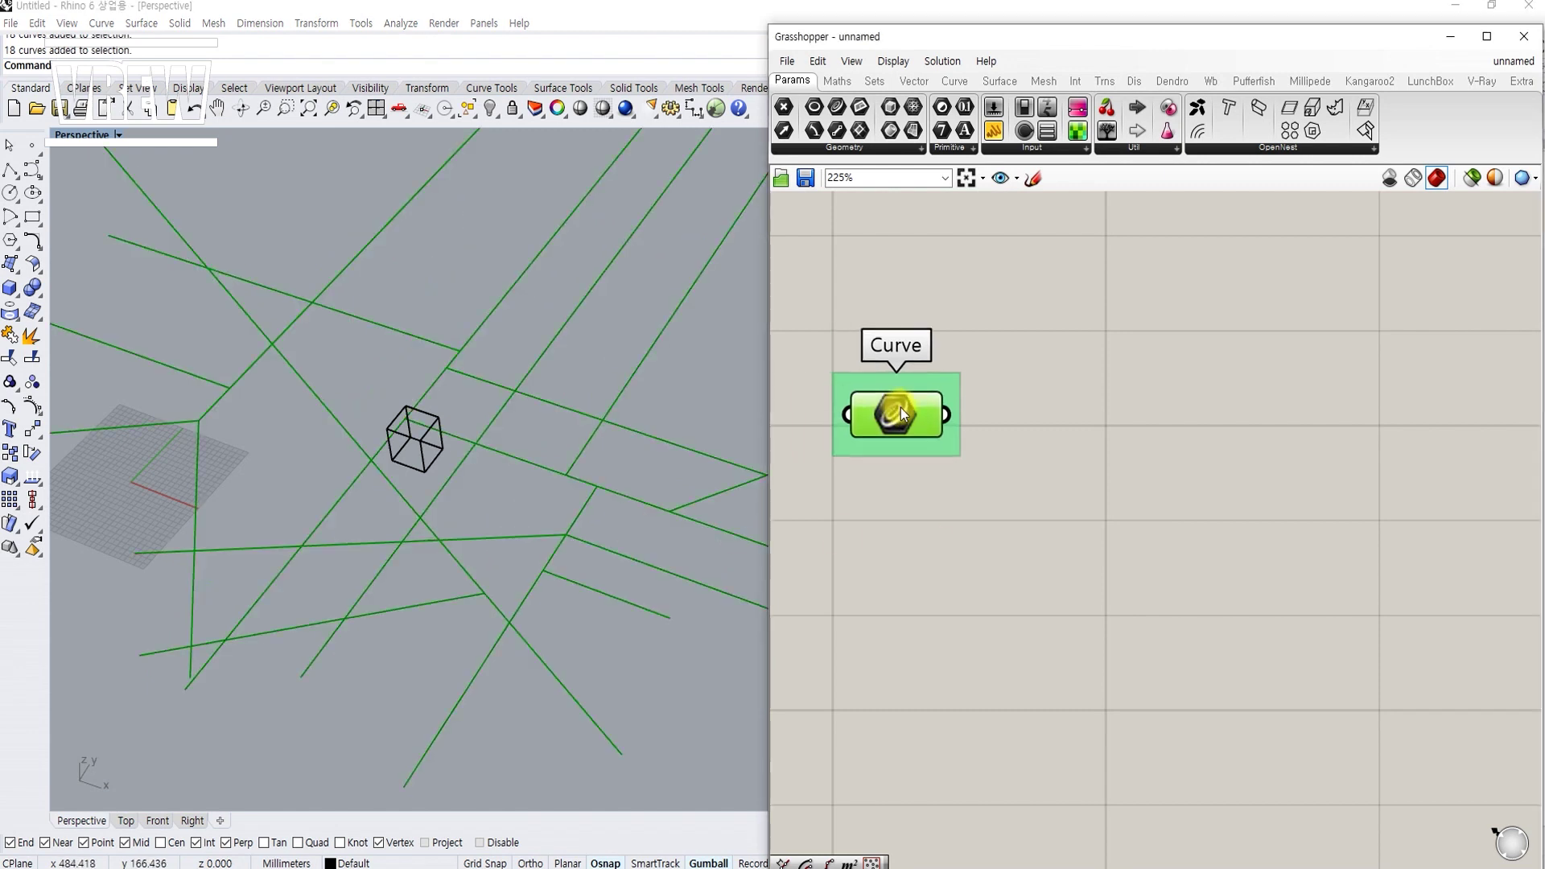
double_click(1030, 454)
key(Return)
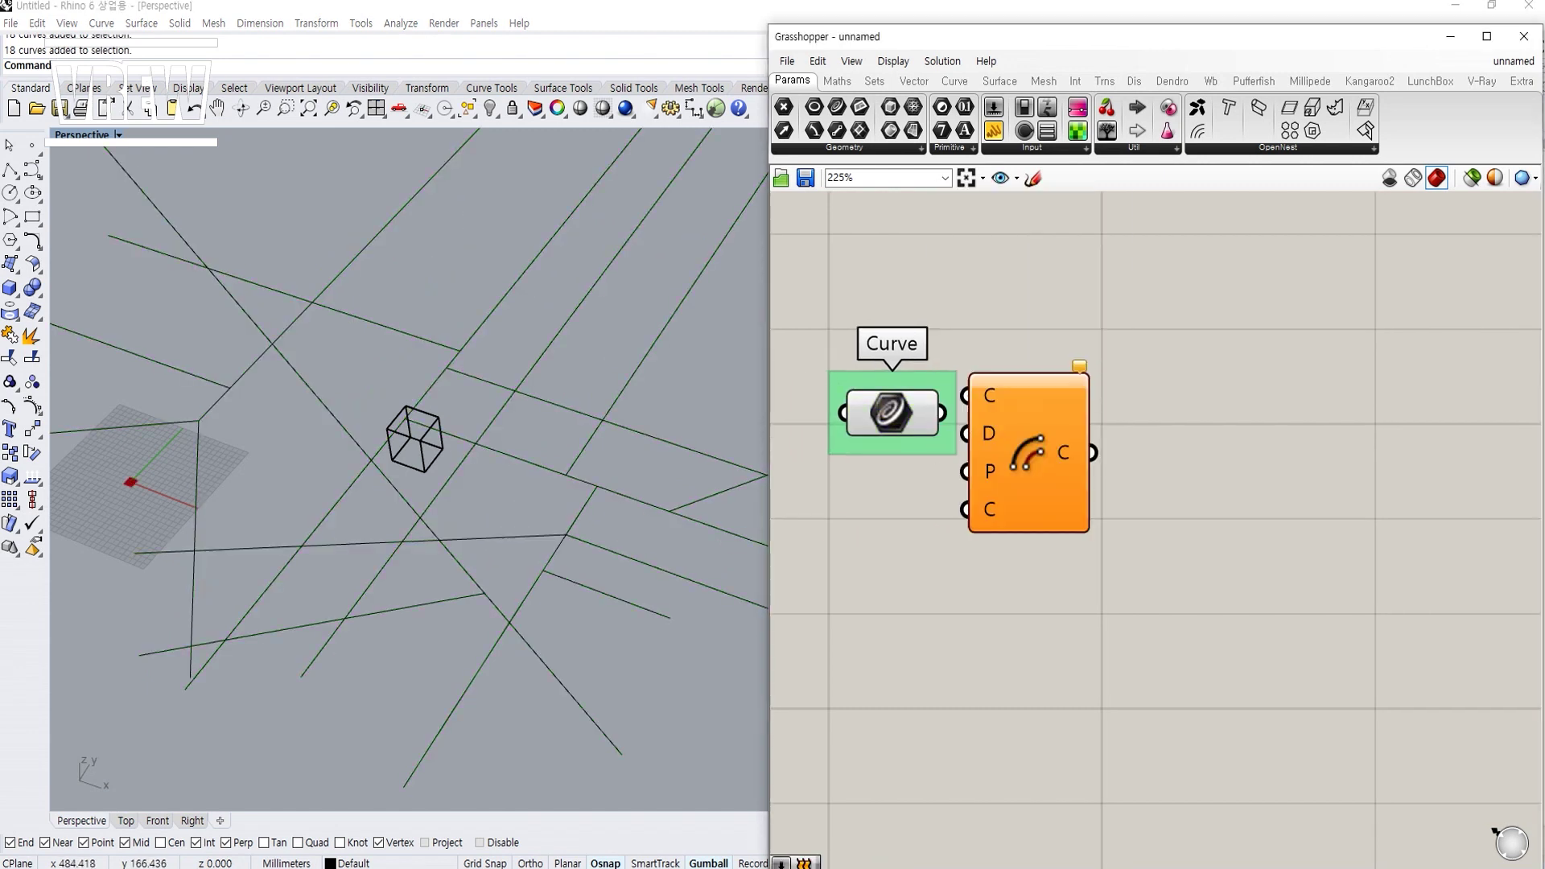
key(ctrl+g)
right_click(1090, 371)
text(Offset Curve)
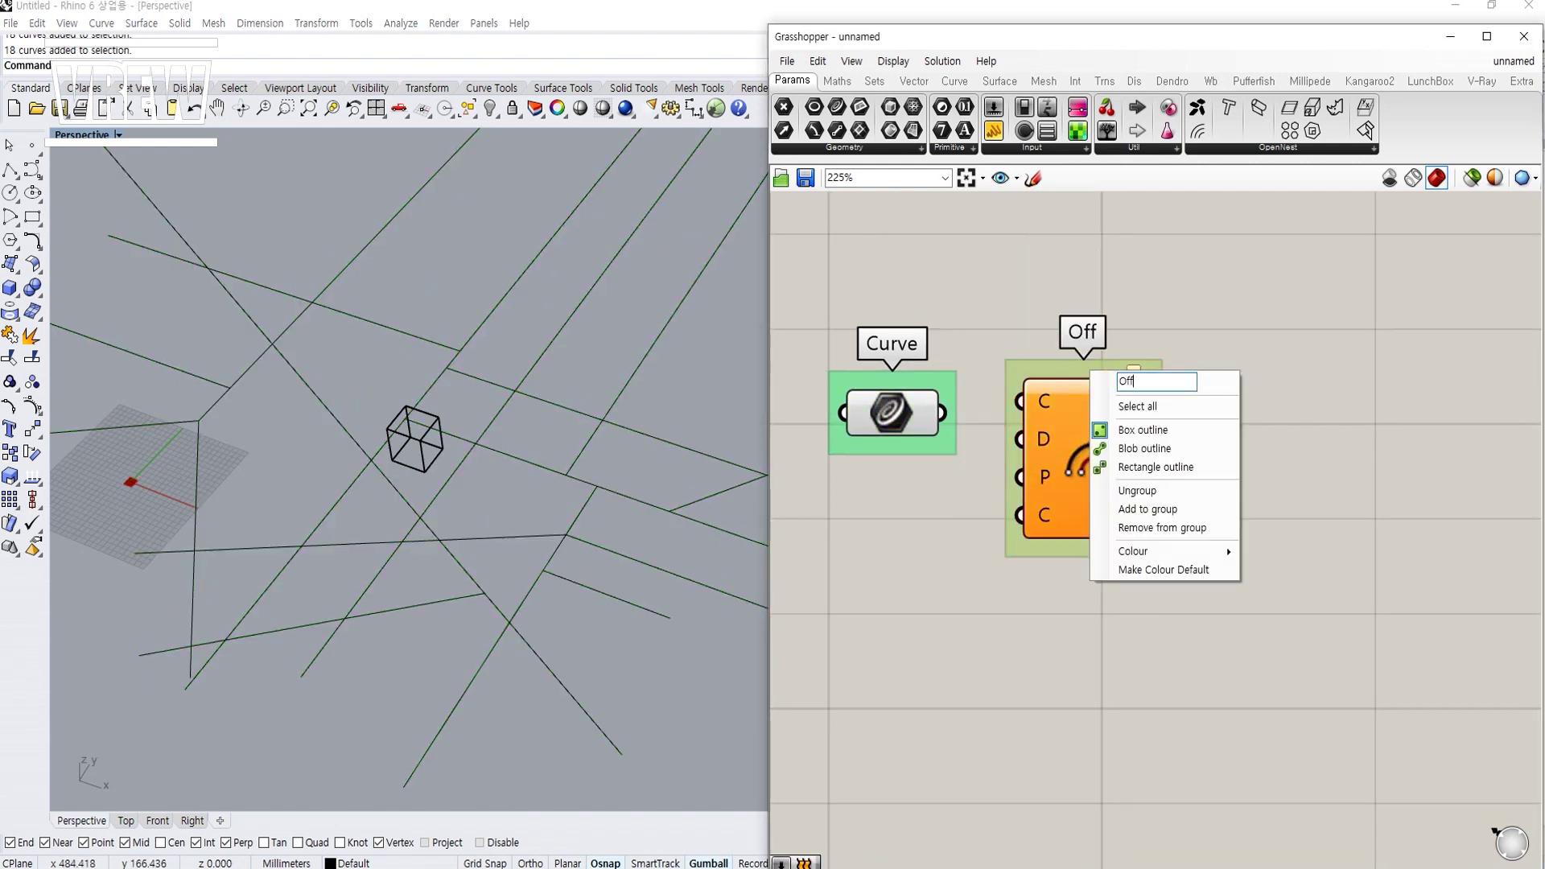
key(Return)
drag(1104, 450, 1096, 445)
drag(1076, 430, 1132, 466)
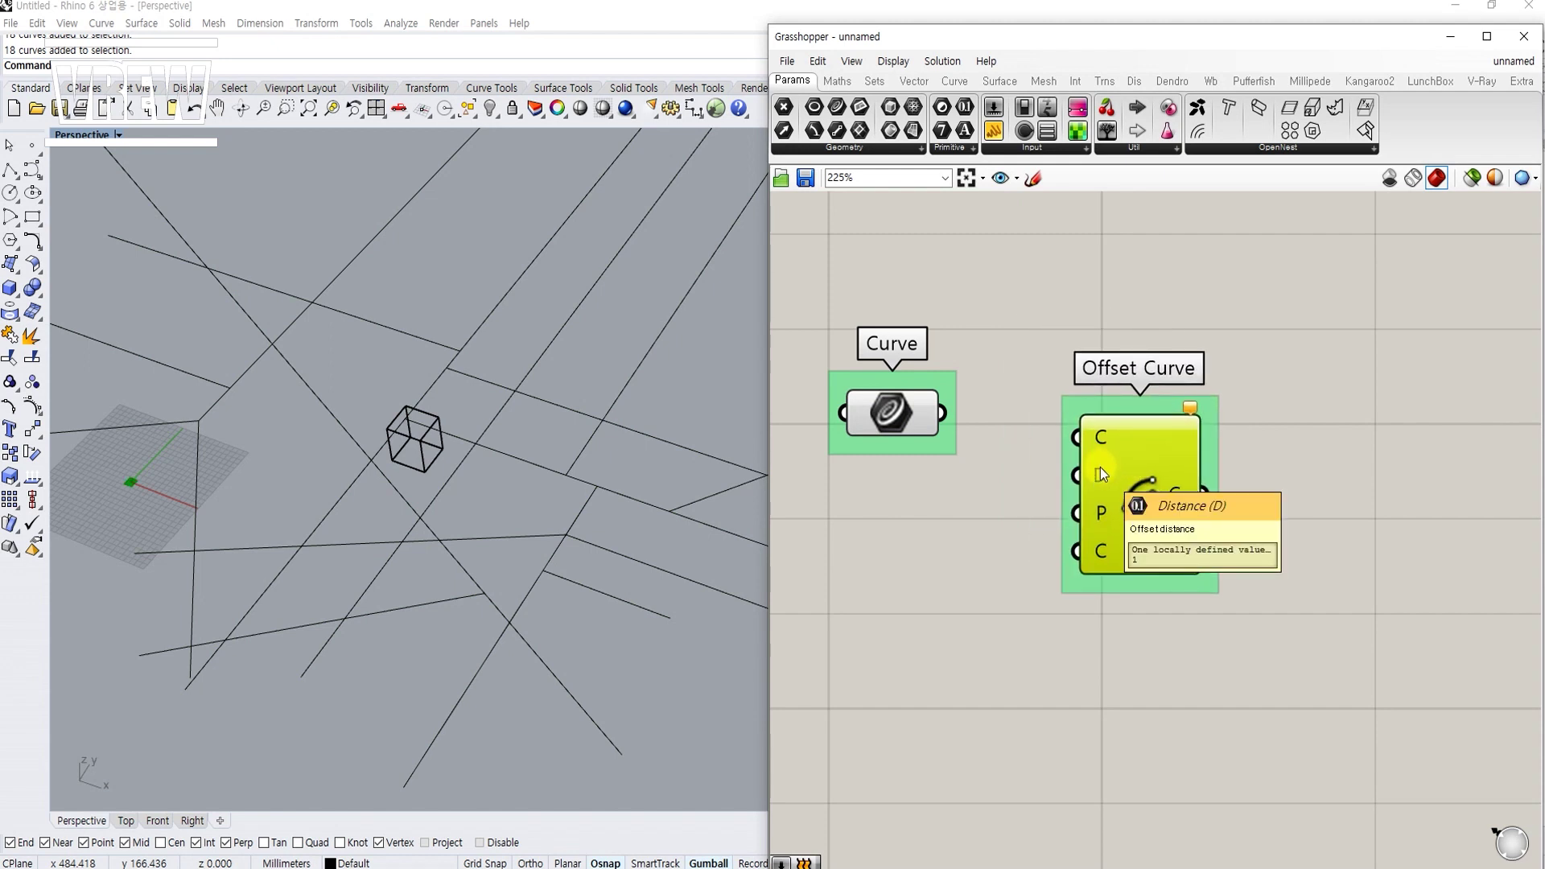
Step: Feed the Curve parameter into the Offset Curve component and connect a number slider of 3 to its Distance input
drag(944, 413, 1076, 437)
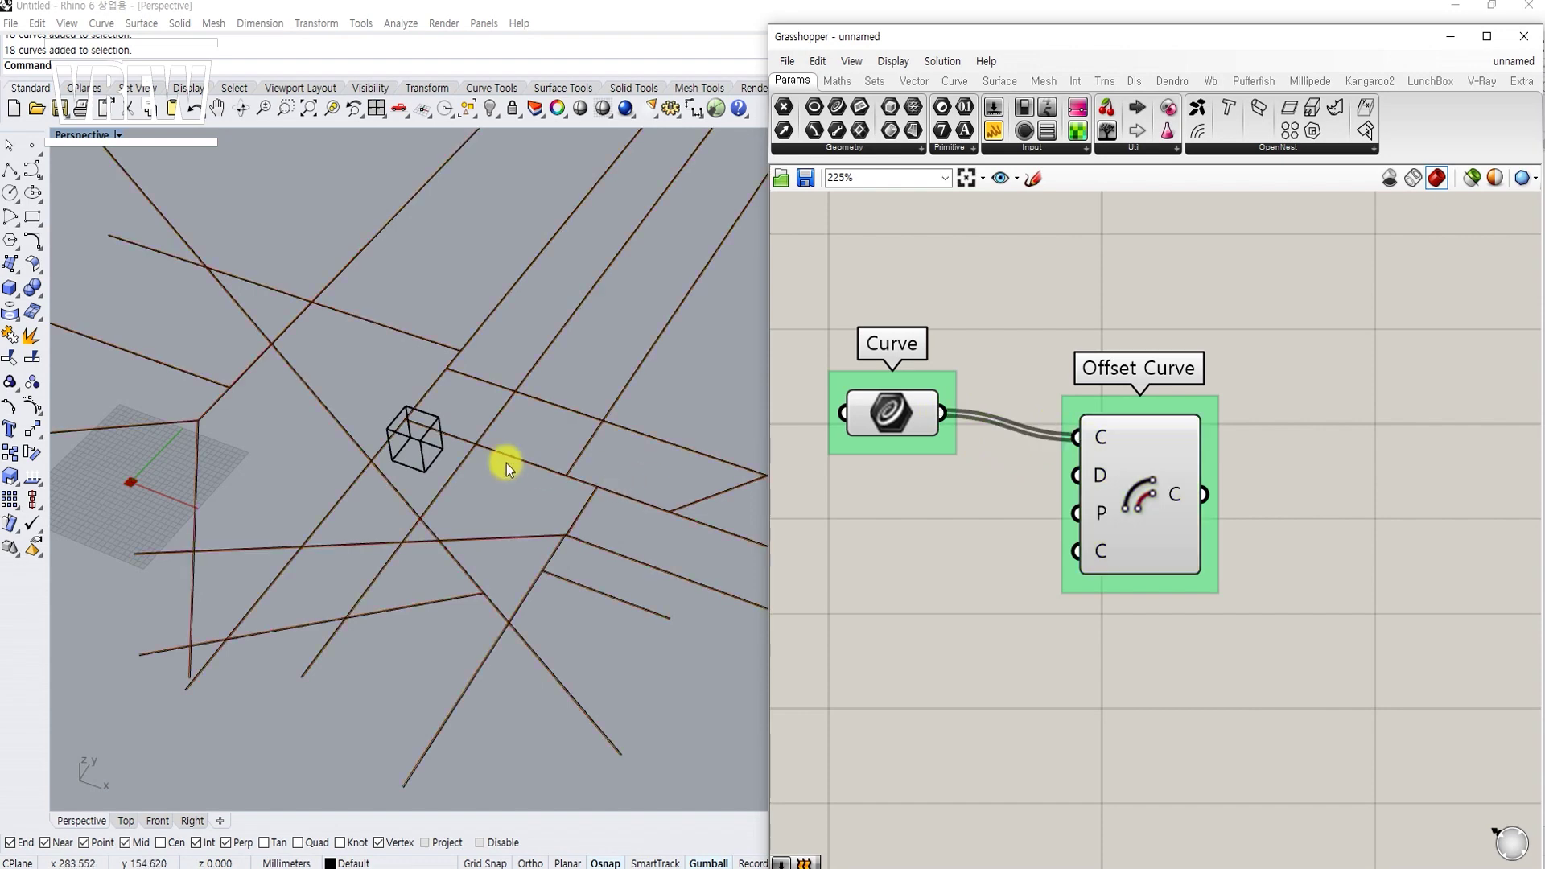
scroll(507, 468, up, 10)
double_click(882, 509)
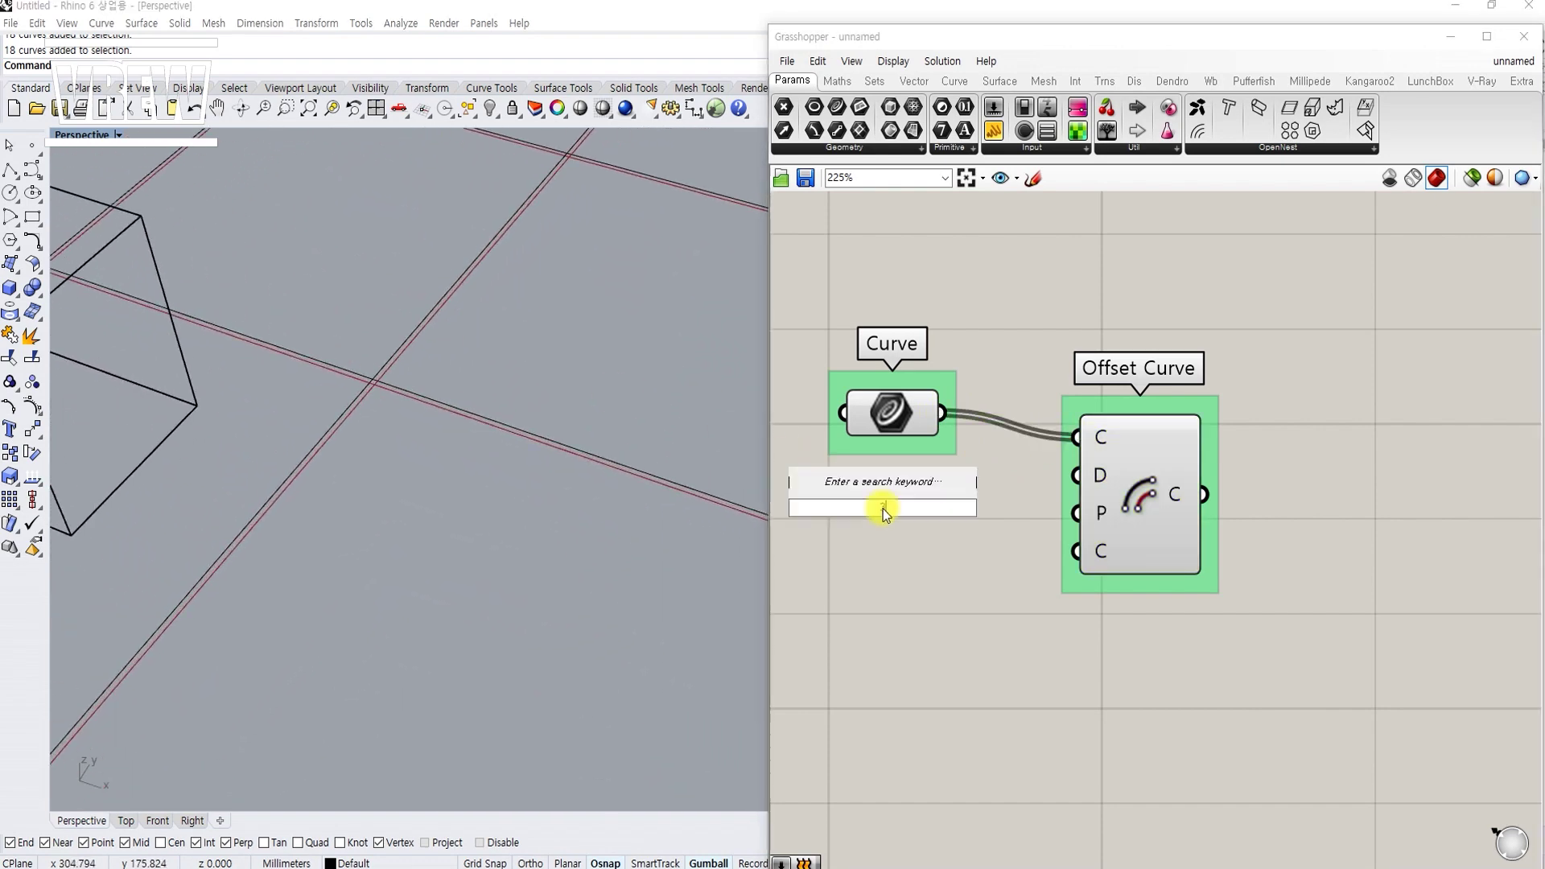
text(3)
key(Return)
right_drag(931, 522, 1039, 506)
drag(1143, 495, 1354, 472)
click(1215, 547)
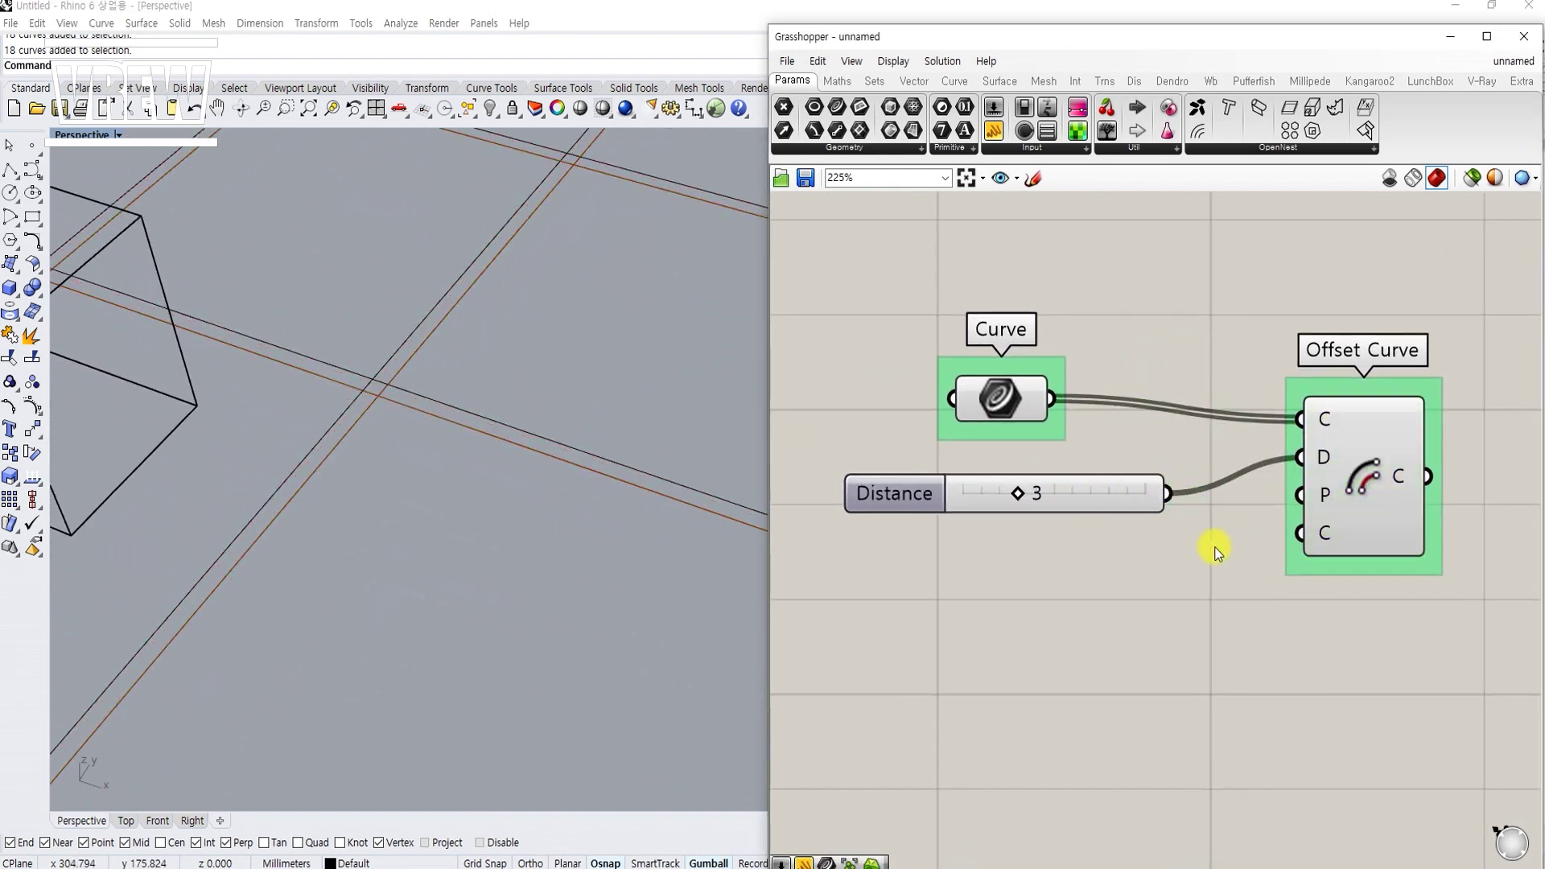
scroll(318, 483, down, 5)
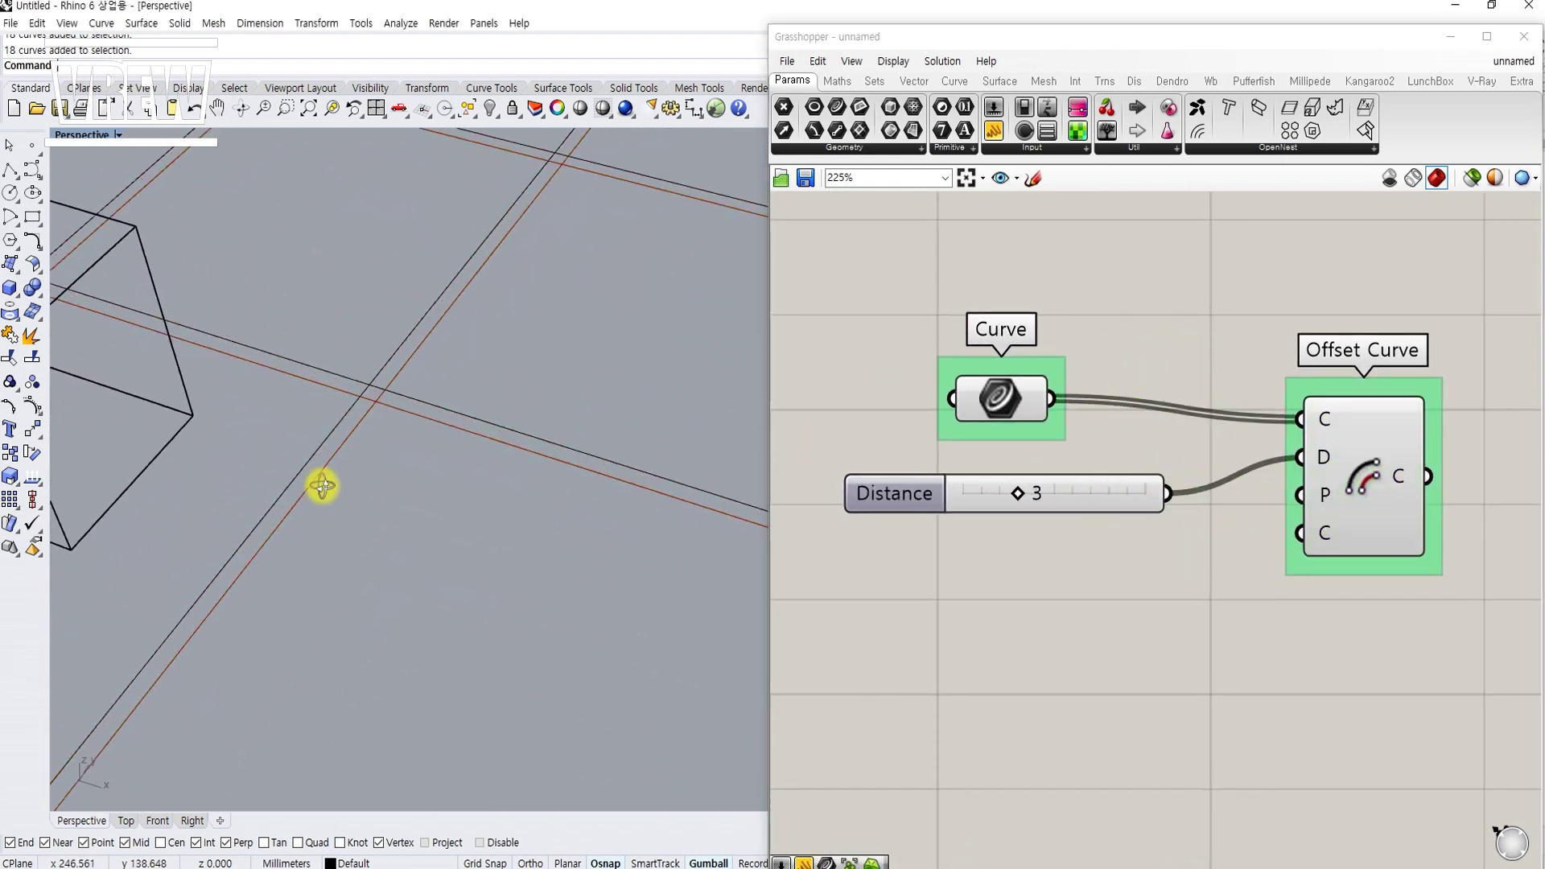
click(1088, 494)
click(1088, 557)
scroll(1088, 557, down, 3)
Step: Duplicate the grouped Offset Curve component below the original, keeping its curve and distance connections, and move the Distance slider clear
click(1263, 480)
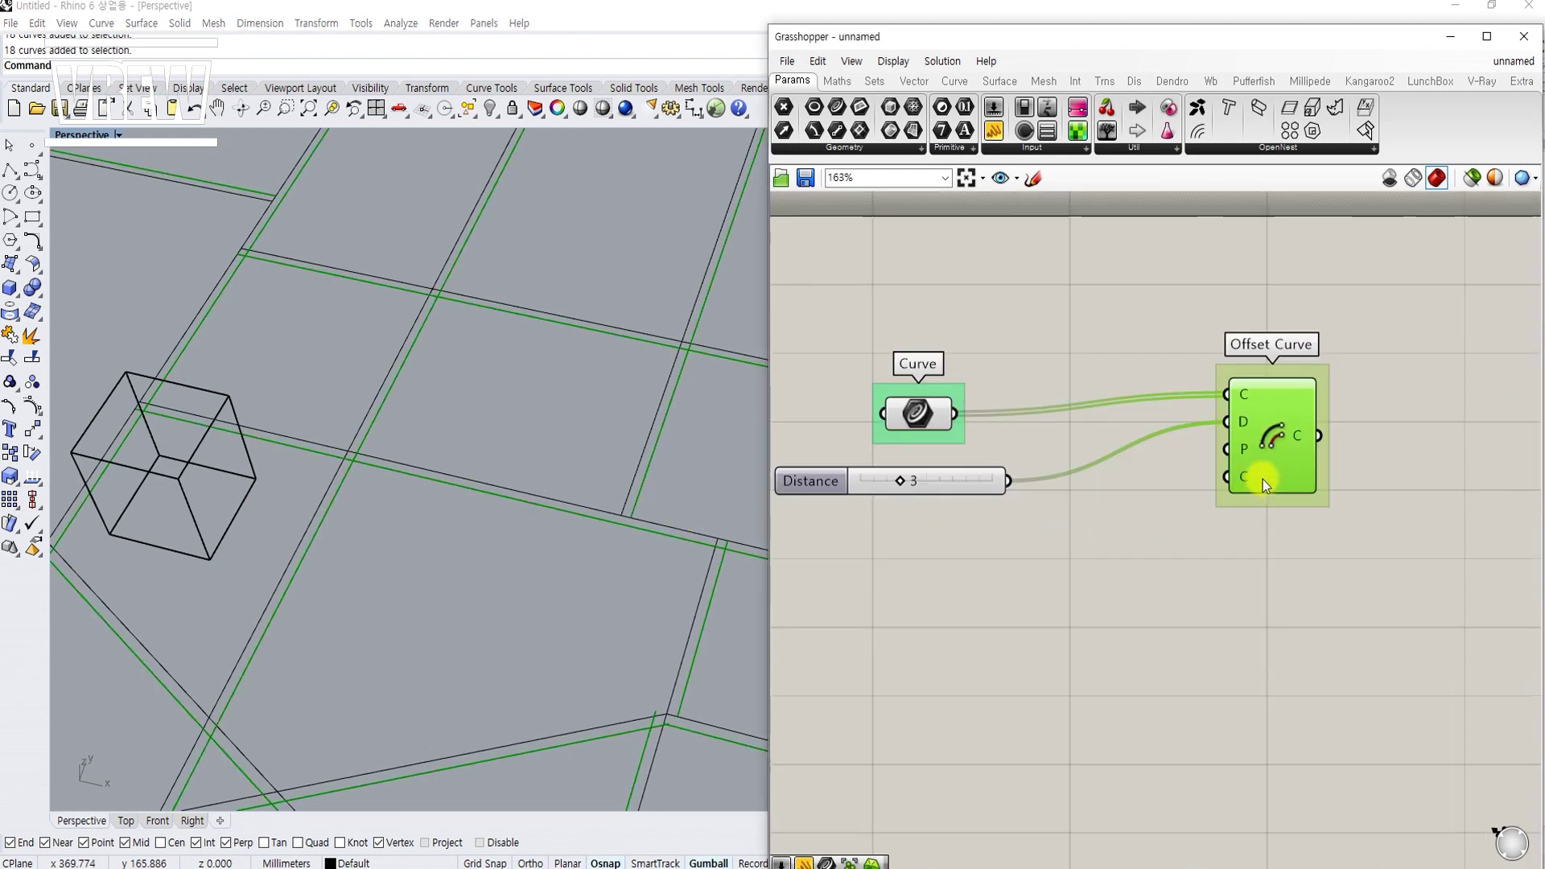
scroll(1263, 480, up, 2)
alt+drag(1312, 430, 1334, 655)
click(1084, 614)
drag(948, 453, 876, 517)
right_drag(1064, 580, 1095, 563)
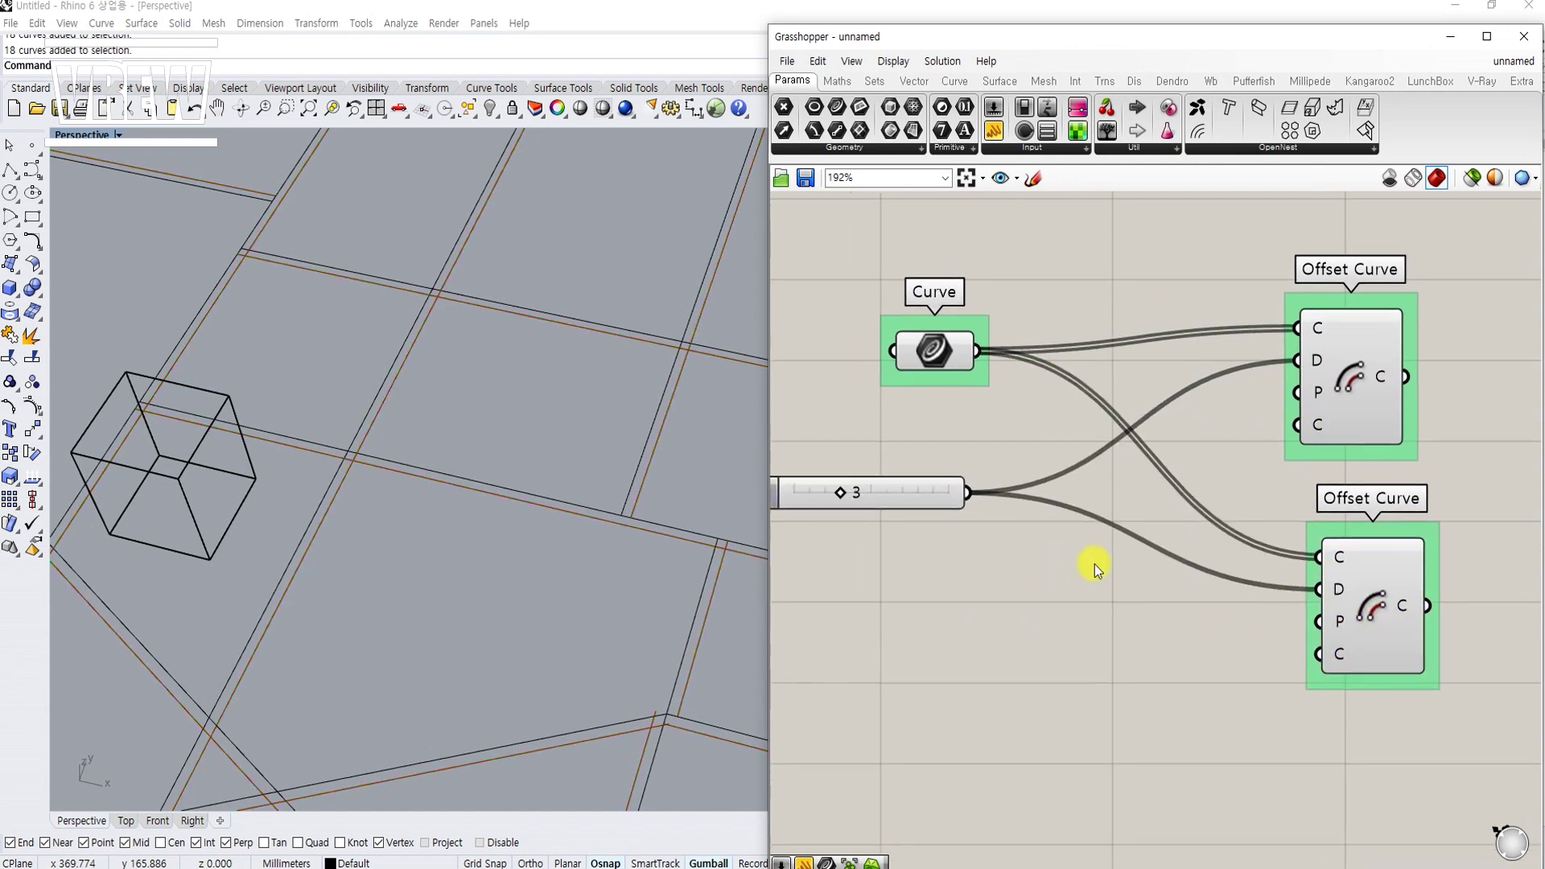
Step: Insert a Negative component, in a group named Negative, between the Distance slider and the lower Offset Curve's Distance input
right_click(1146, 553)
click(1111, 555)
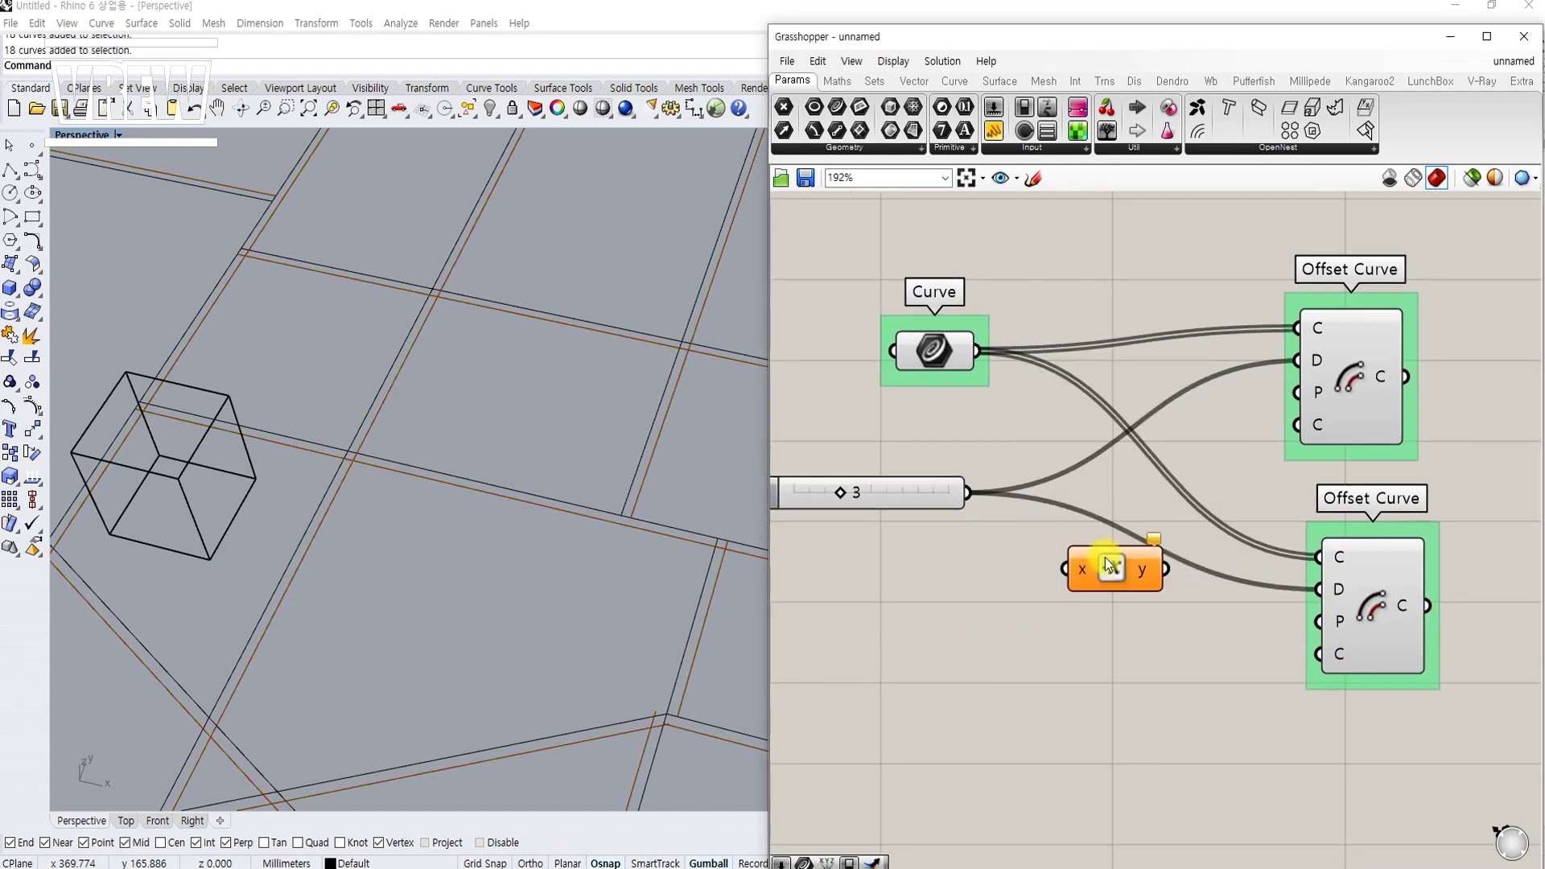
right_click(1122, 554)
text(Neg)
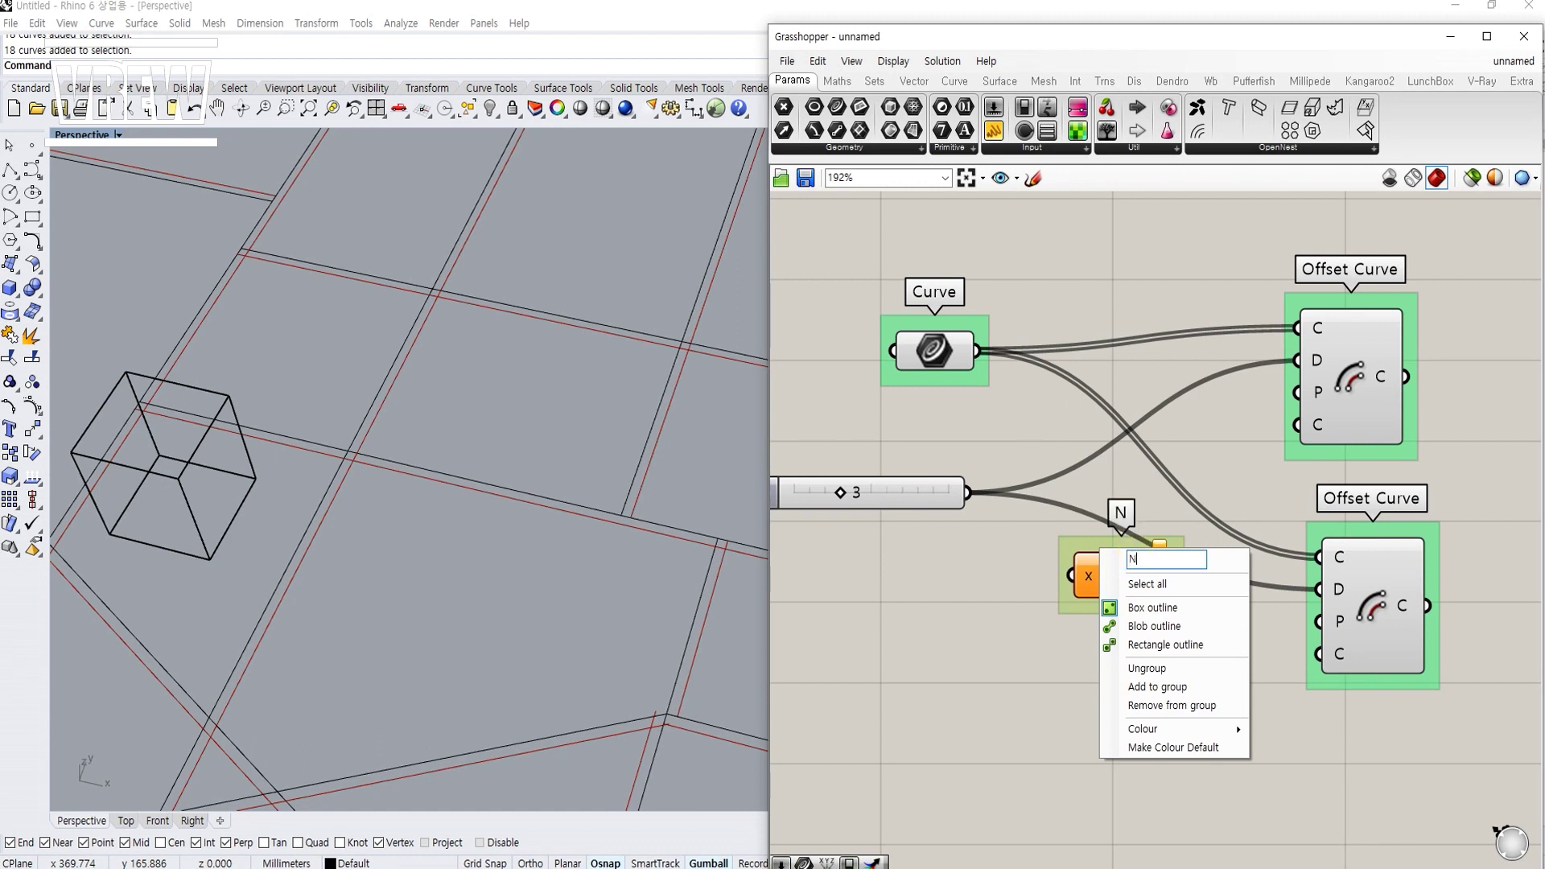
text(ive)
key(Return)
drag(969, 494, 1072, 575)
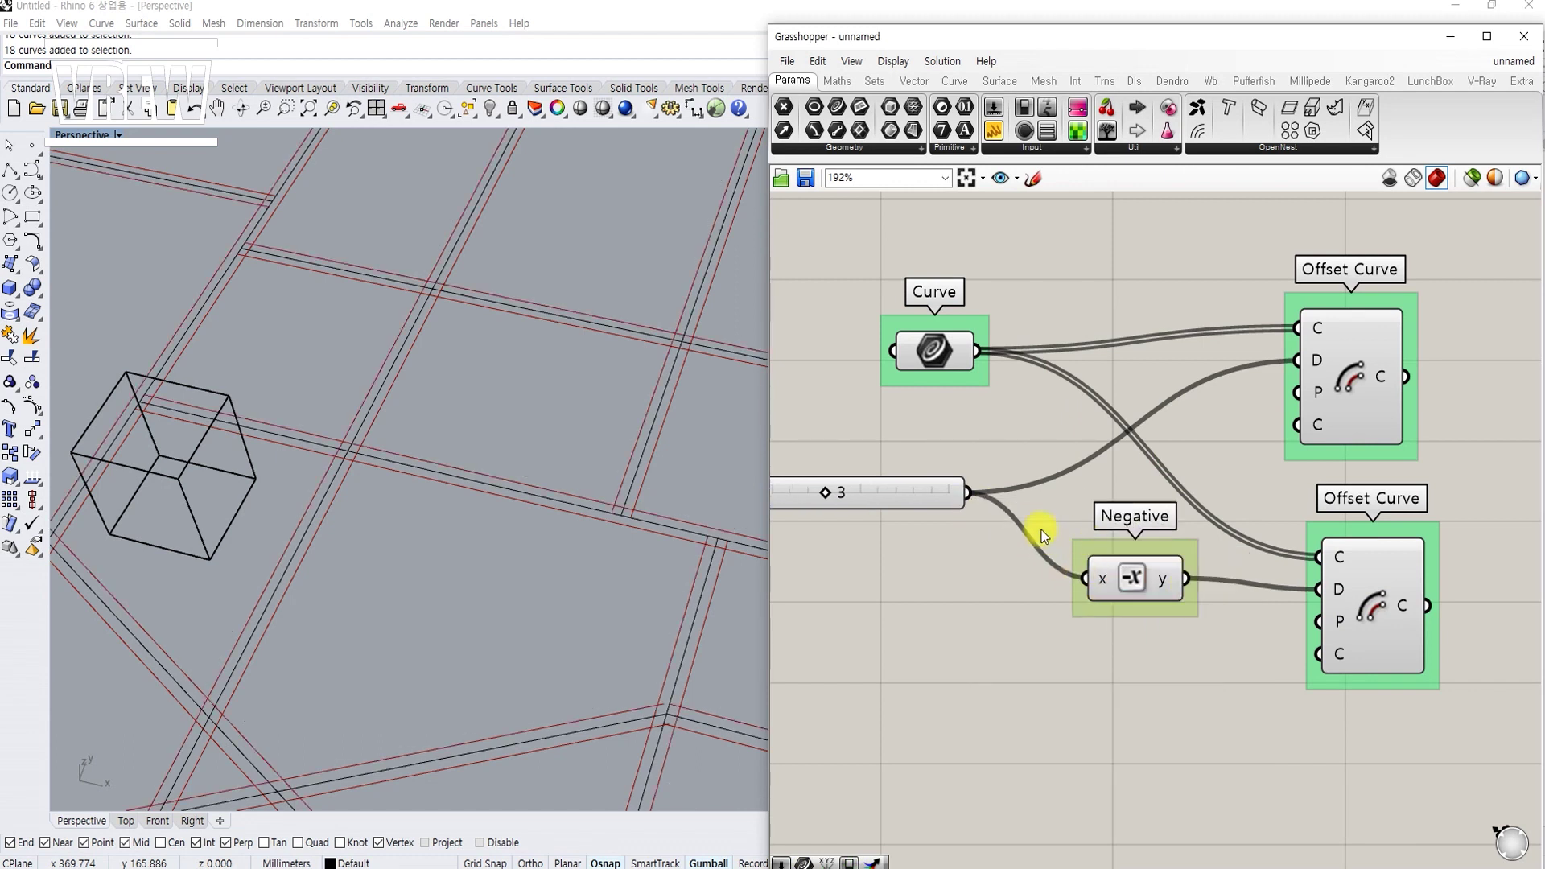
drag(1011, 507, 1064, 565)
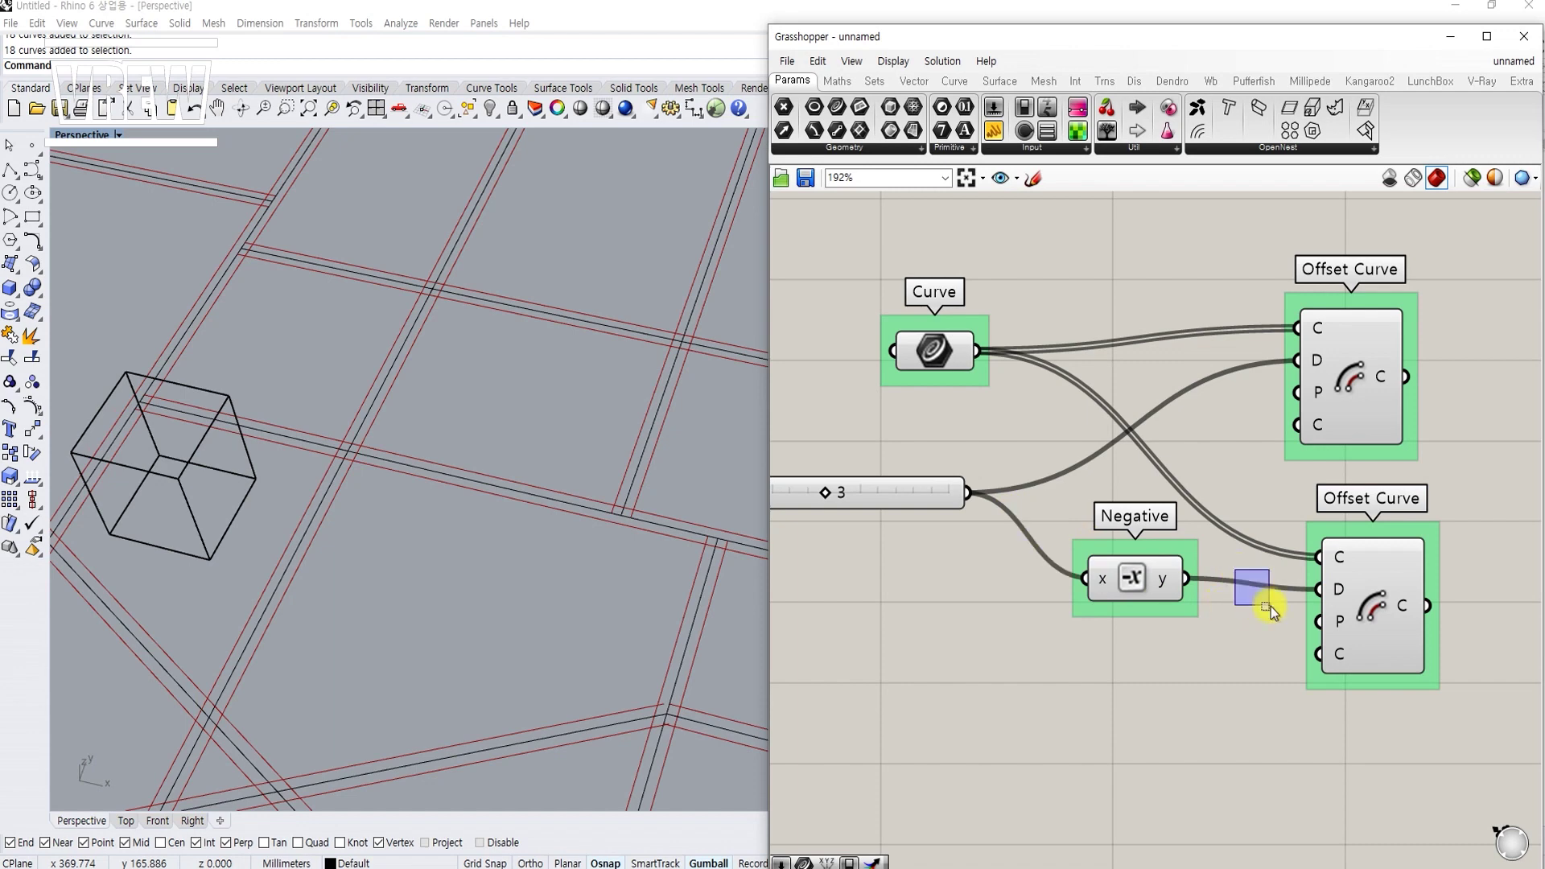
Step: Examine which side of the road lines each of the two Offset Curve components produces
right_drag(1301, 600, 1217, 640)
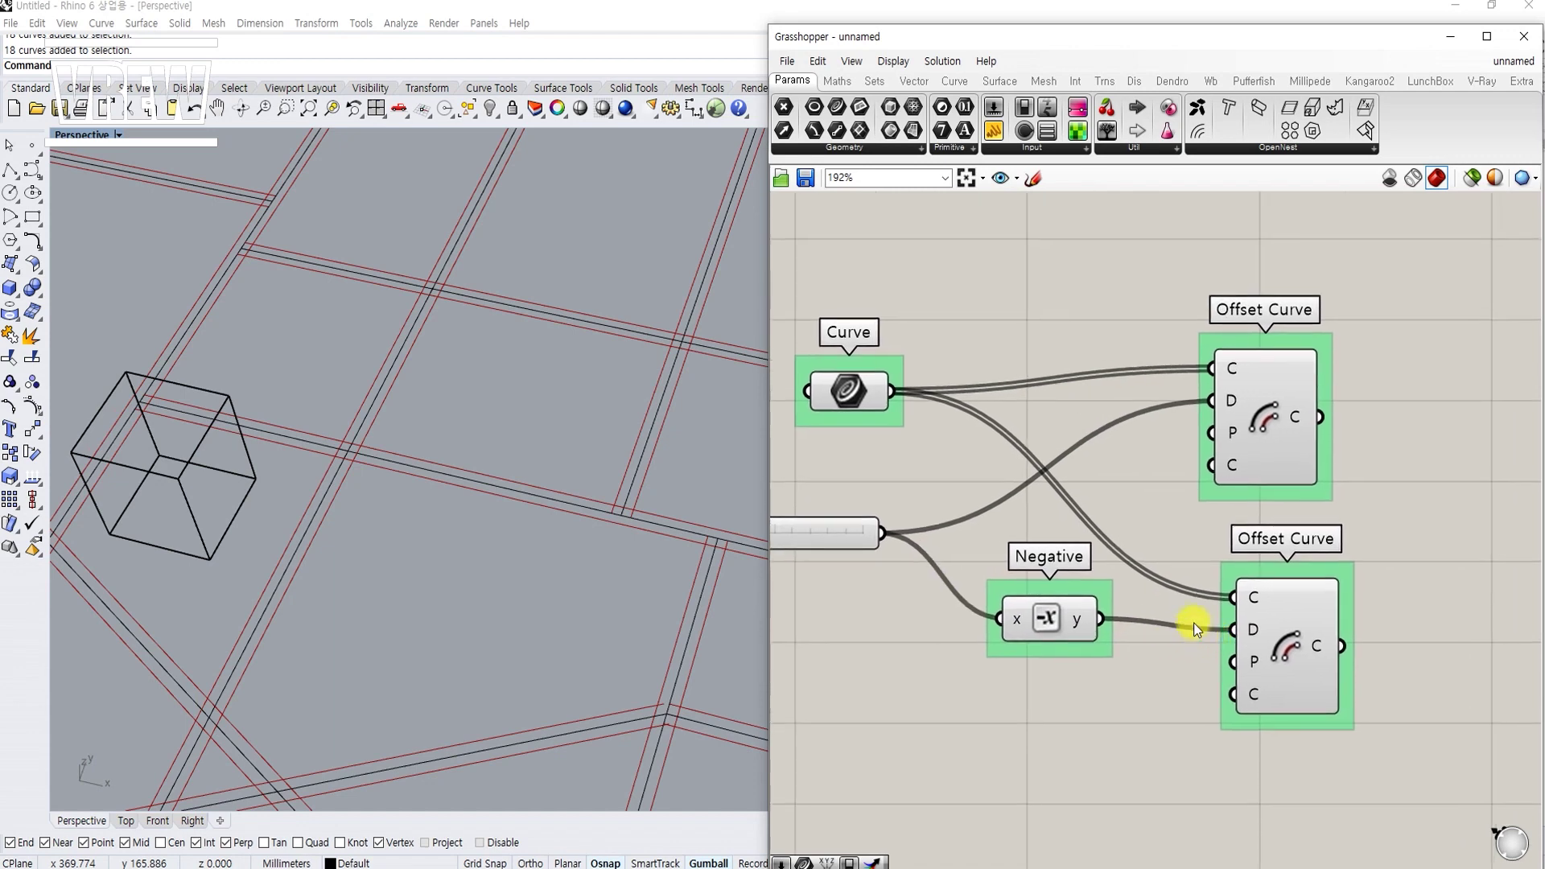
click(1288, 414)
right_drag(1288, 414, 1339, 401)
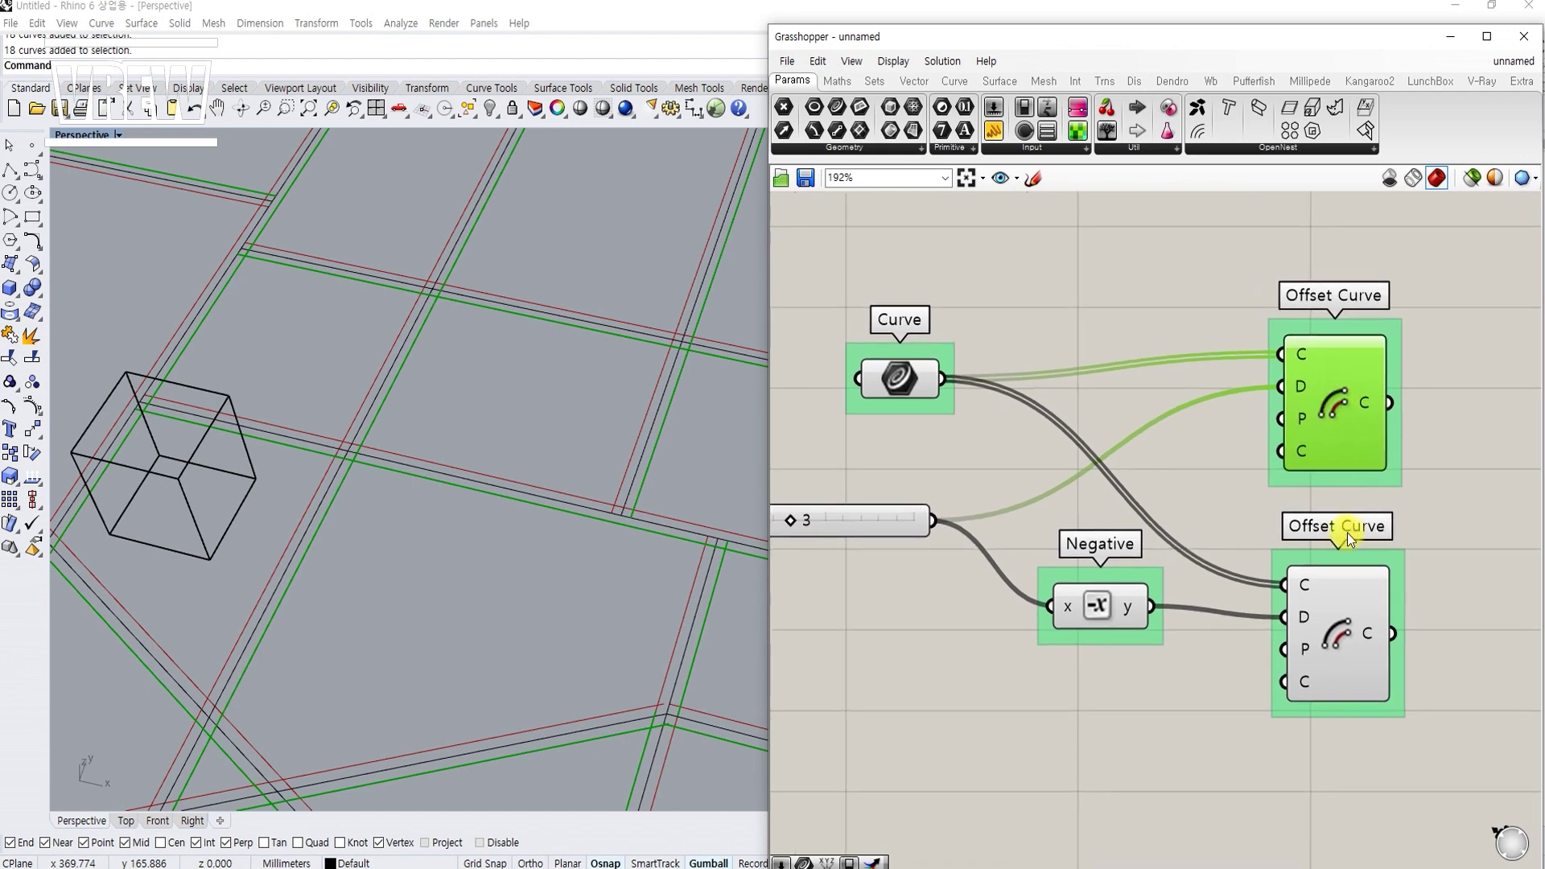
click(1339, 591)
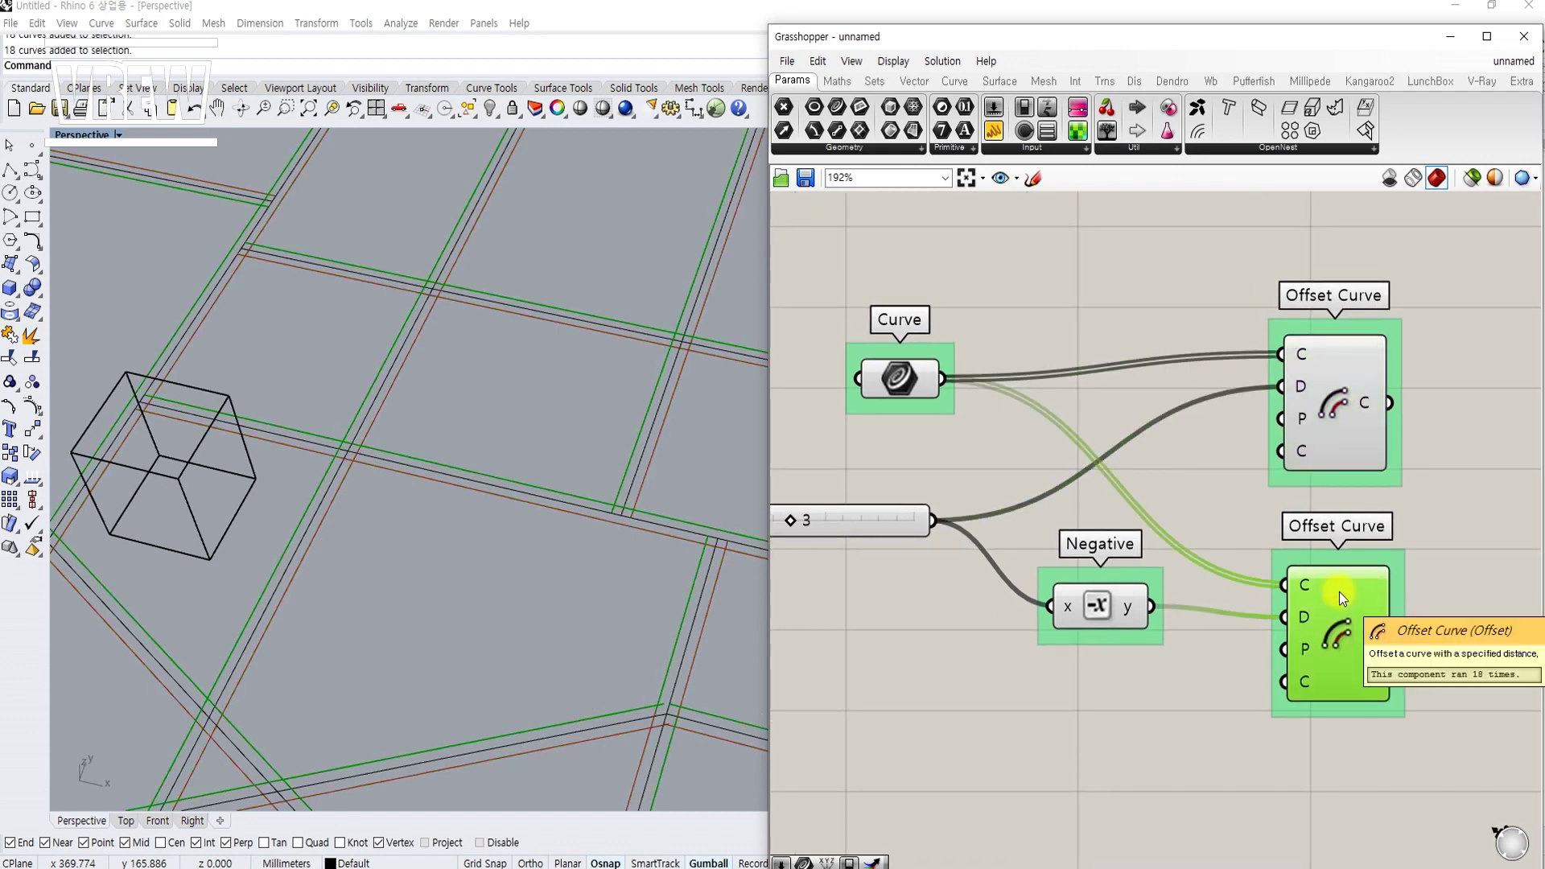
click(1452, 546)
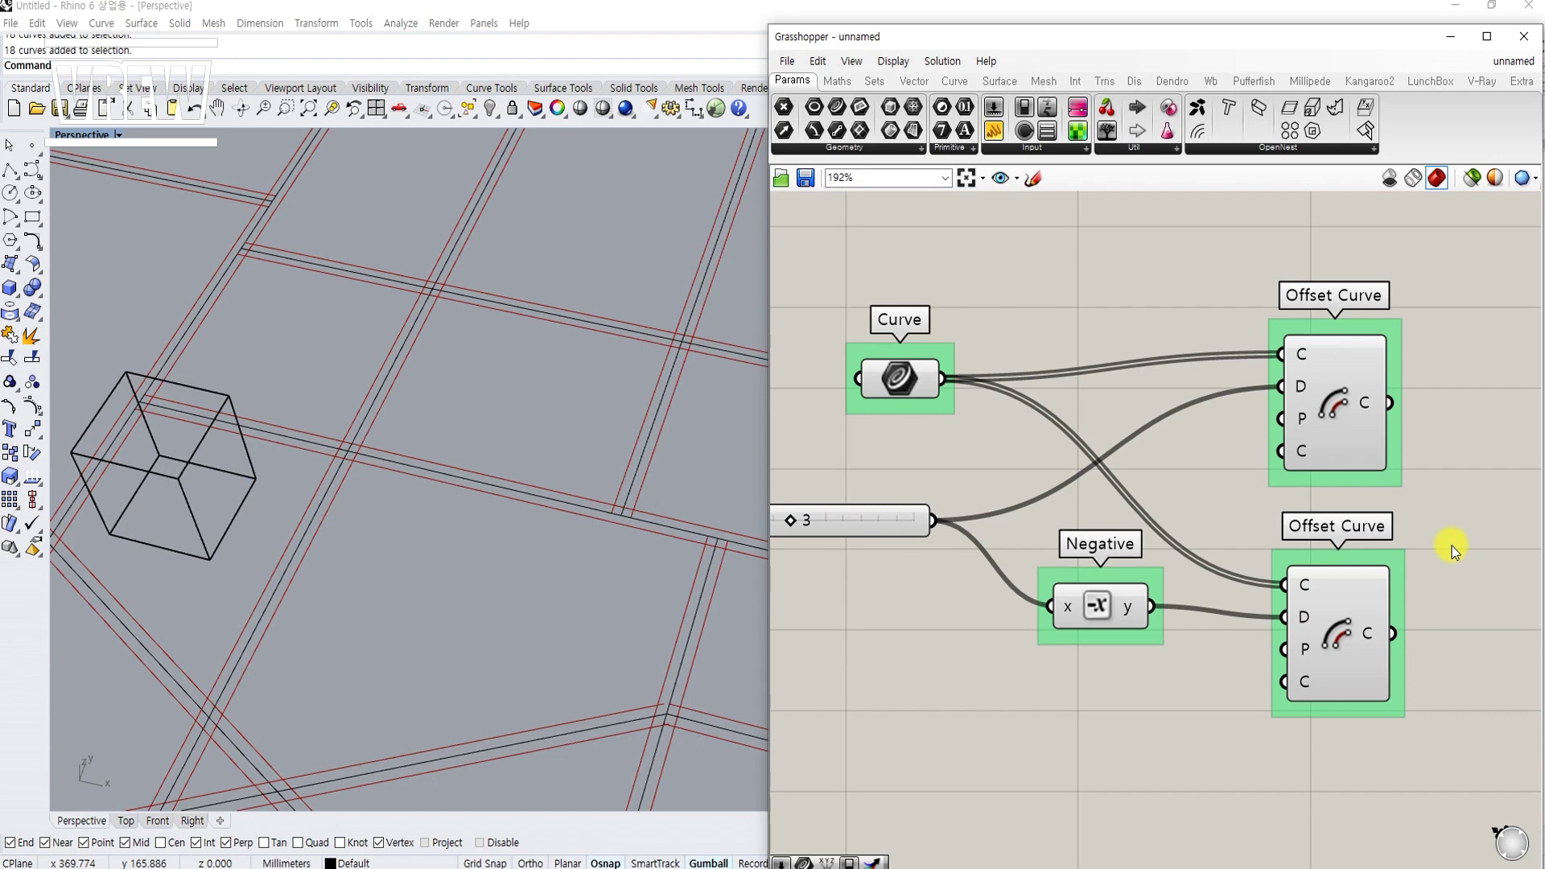
right_drag(1452, 546, 1276, 493)
click(1175, 361)
click(1176, 555)
click(1172, 384)
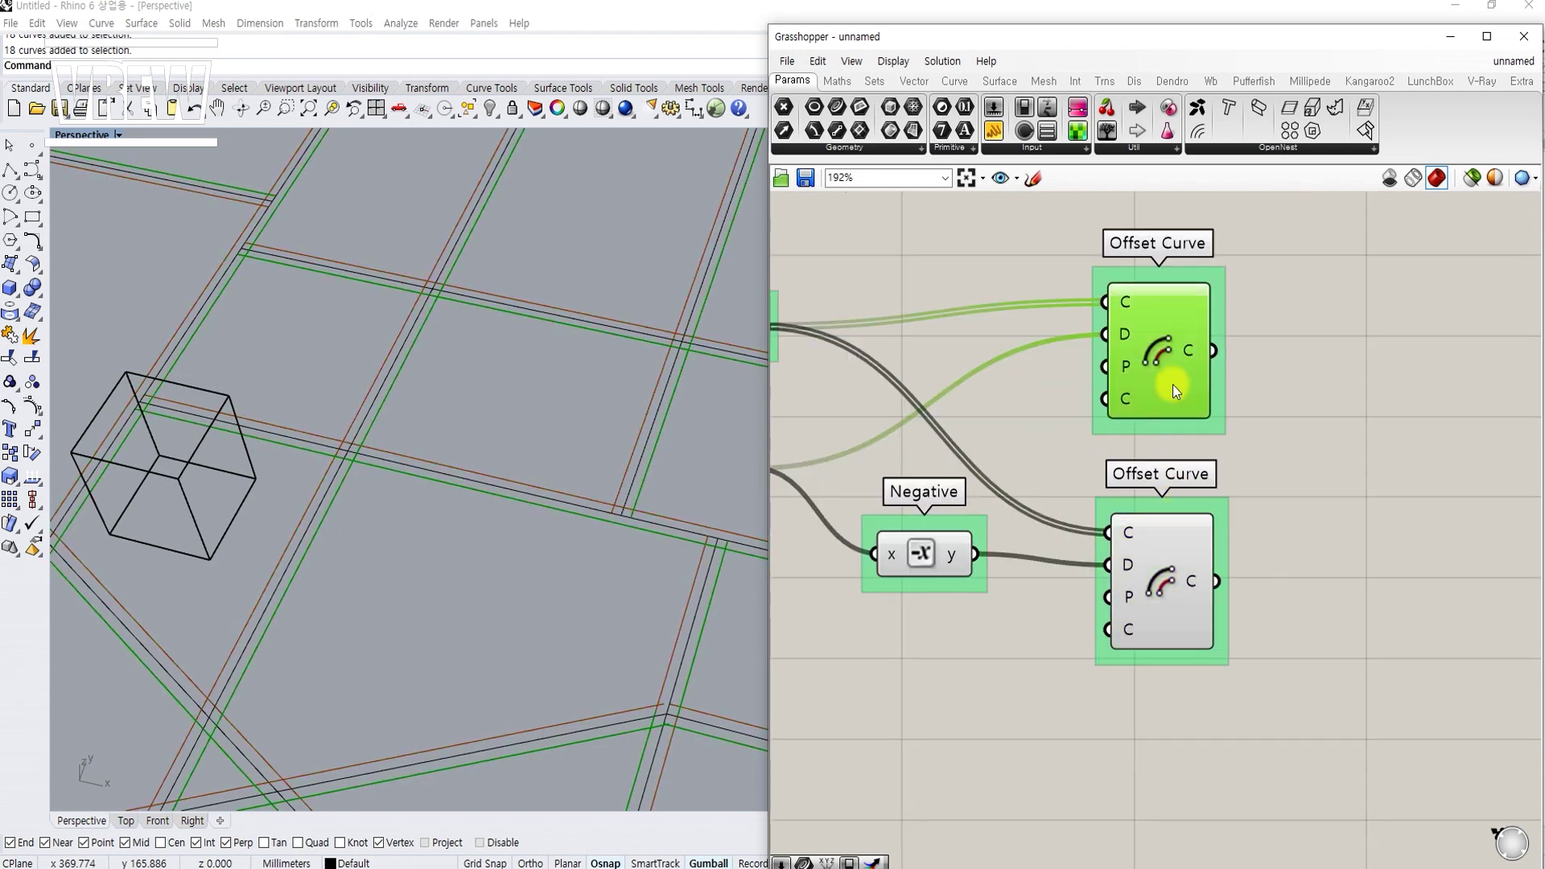
click(1171, 564)
scroll(502, 457, down, 5)
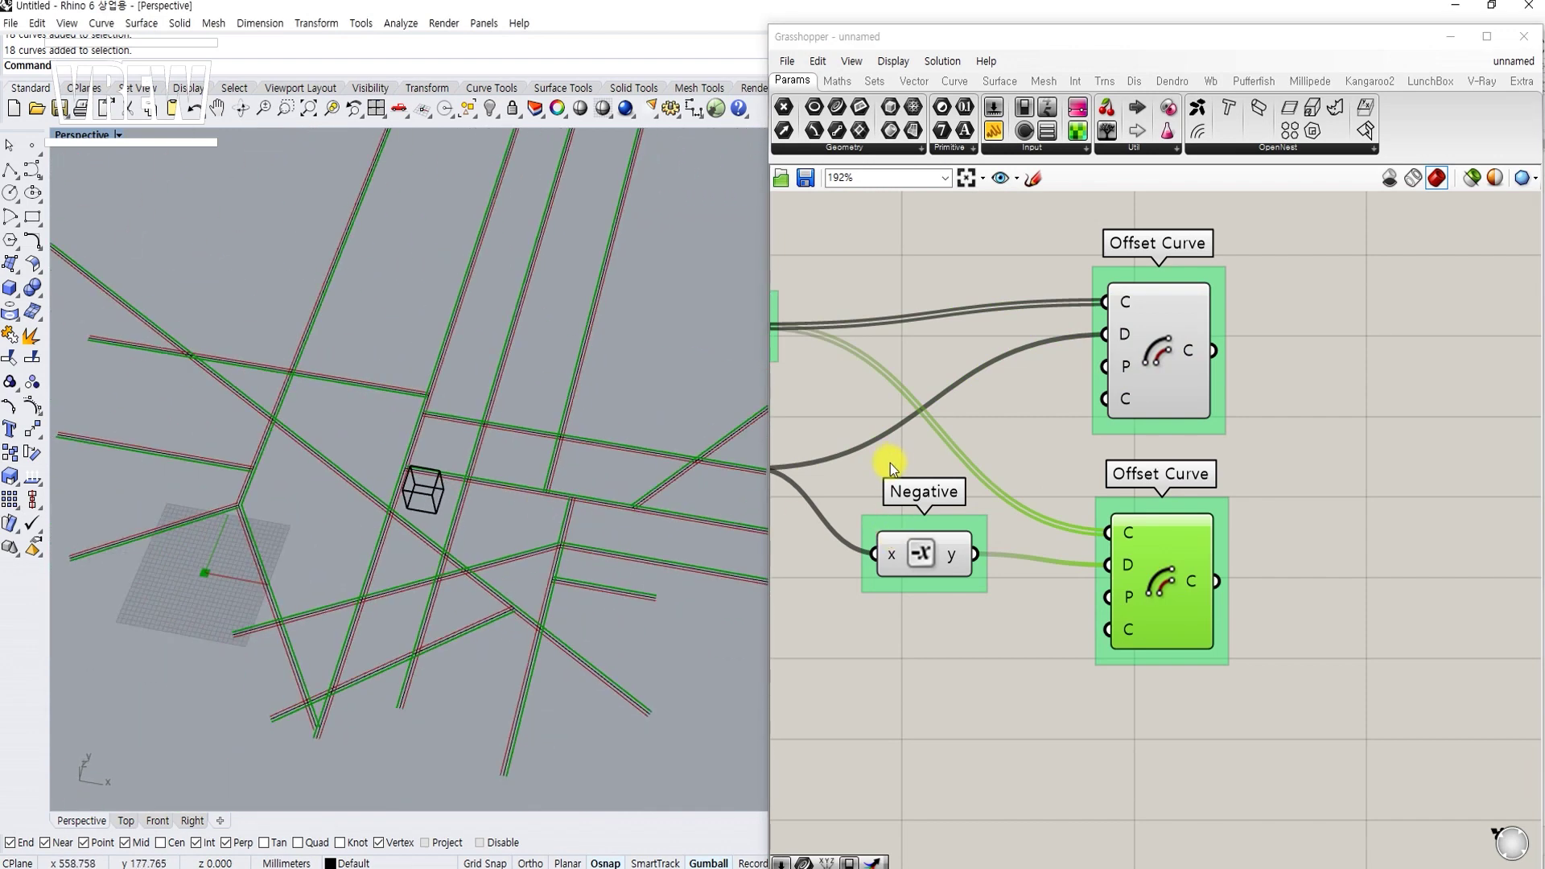
scroll(548, 454, up, 5)
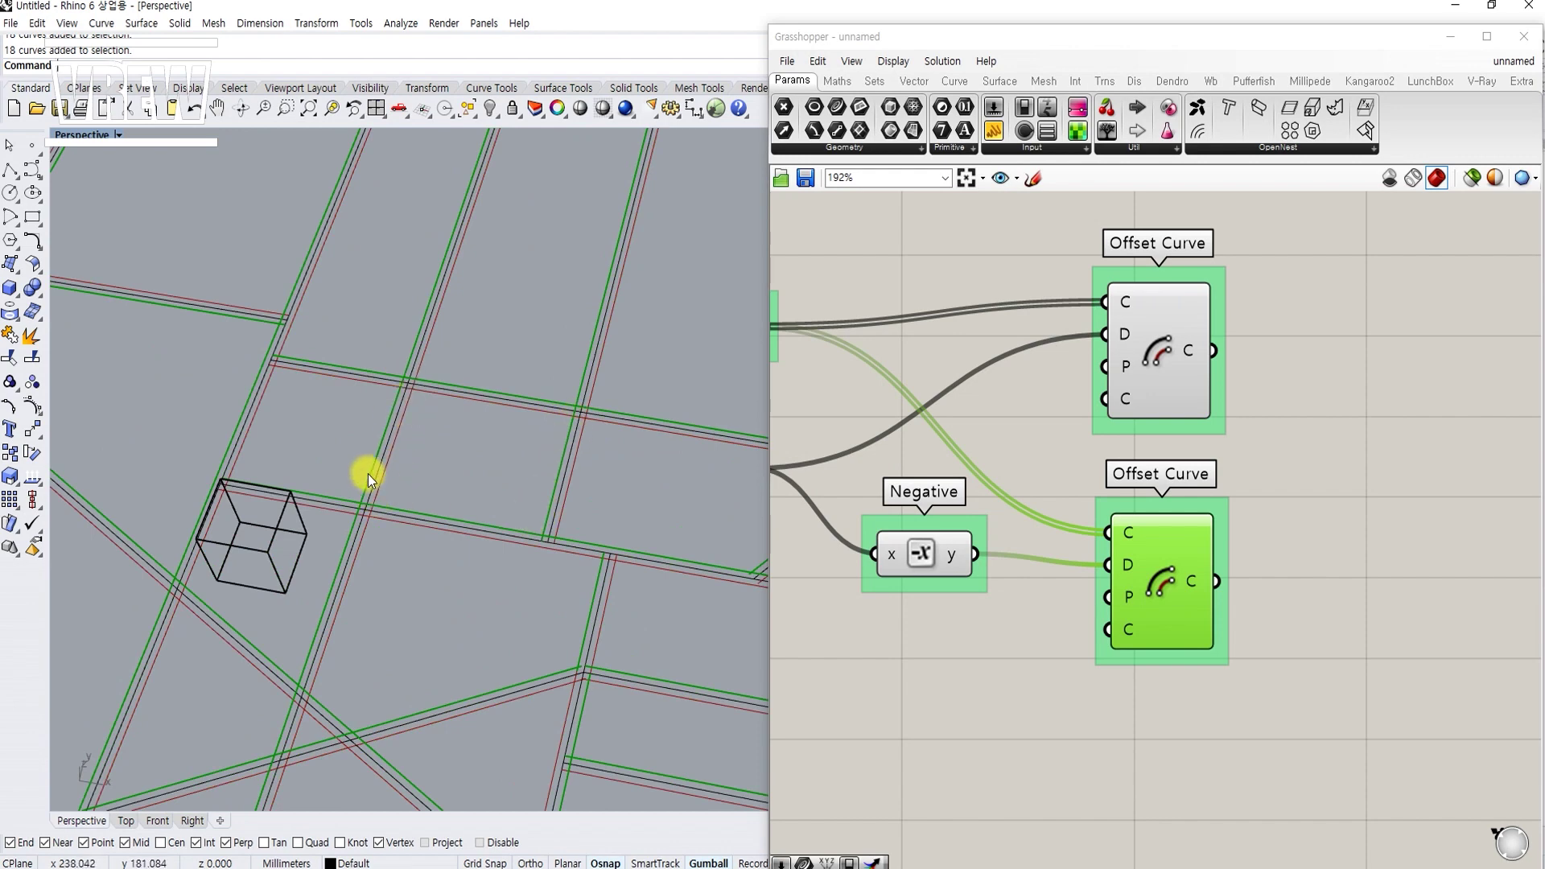
scroll(369, 475, down, 4)
click(1236, 485)
Step: Hide the original road lines in Rhino with the Hide command and check the results of both Offset Curve components
right_drag(1242, 475, 1086, 484)
drag(1179, 357, 966, 577)
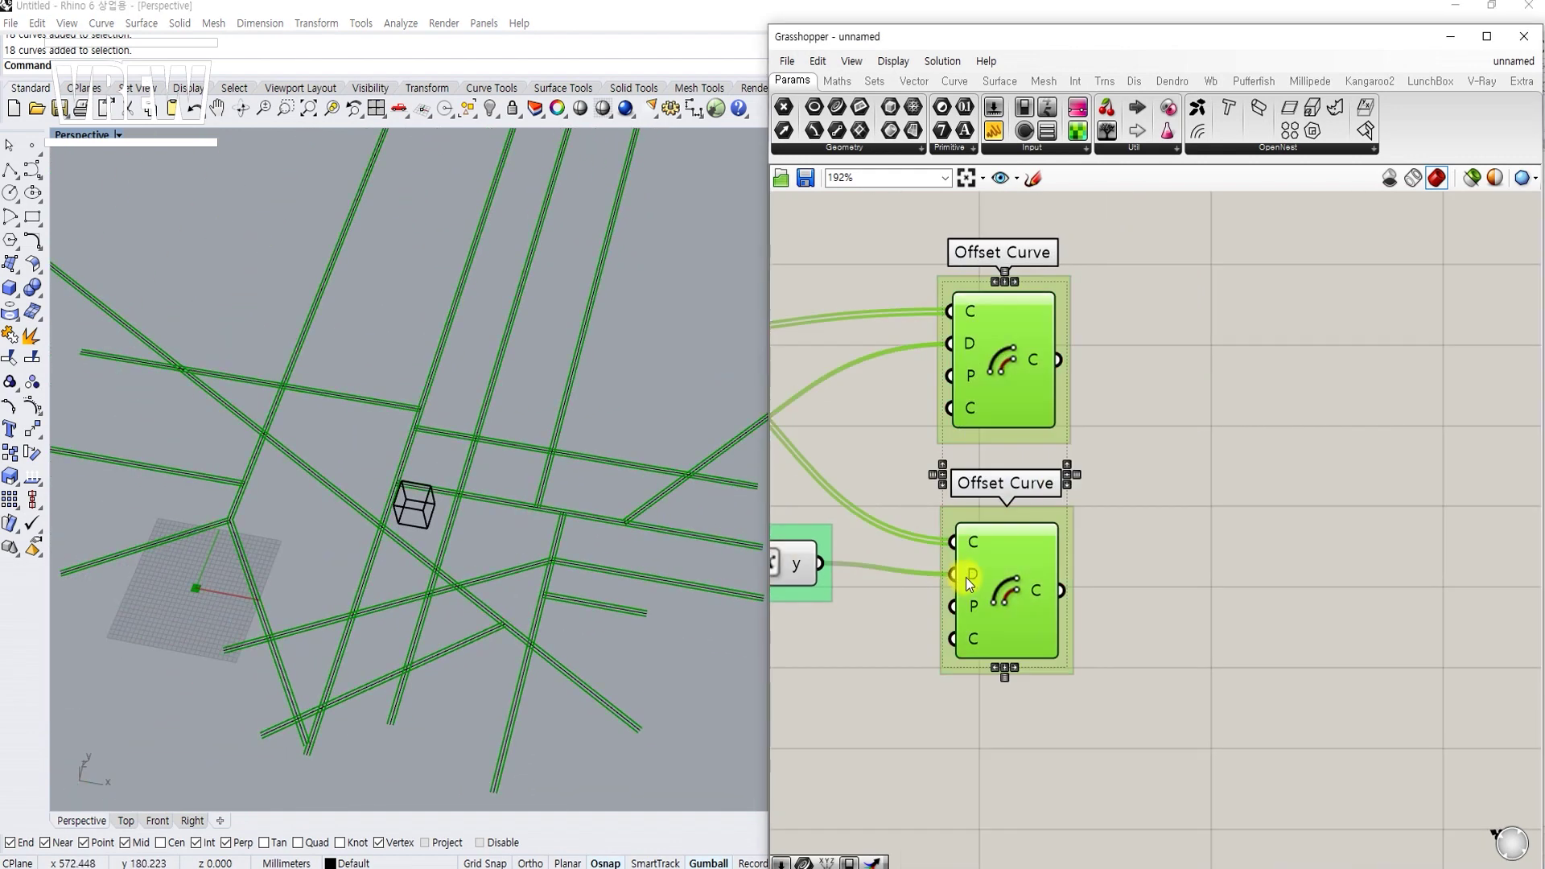
click(1162, 480)
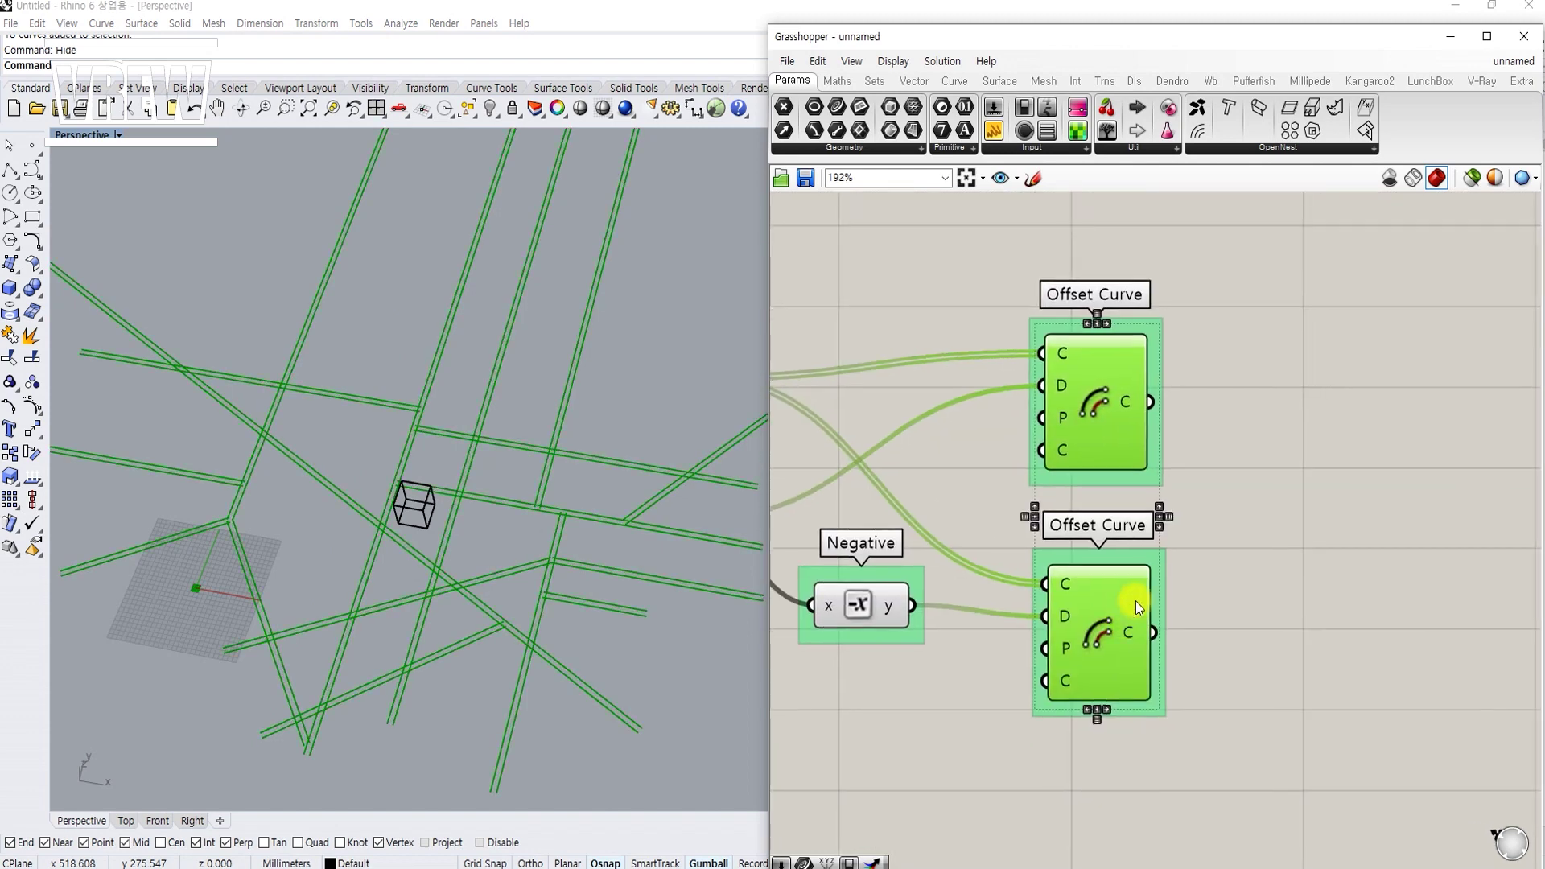
click(1119, 515)
click(1099, 435)
click(1109, 640)
click(1223, 537)
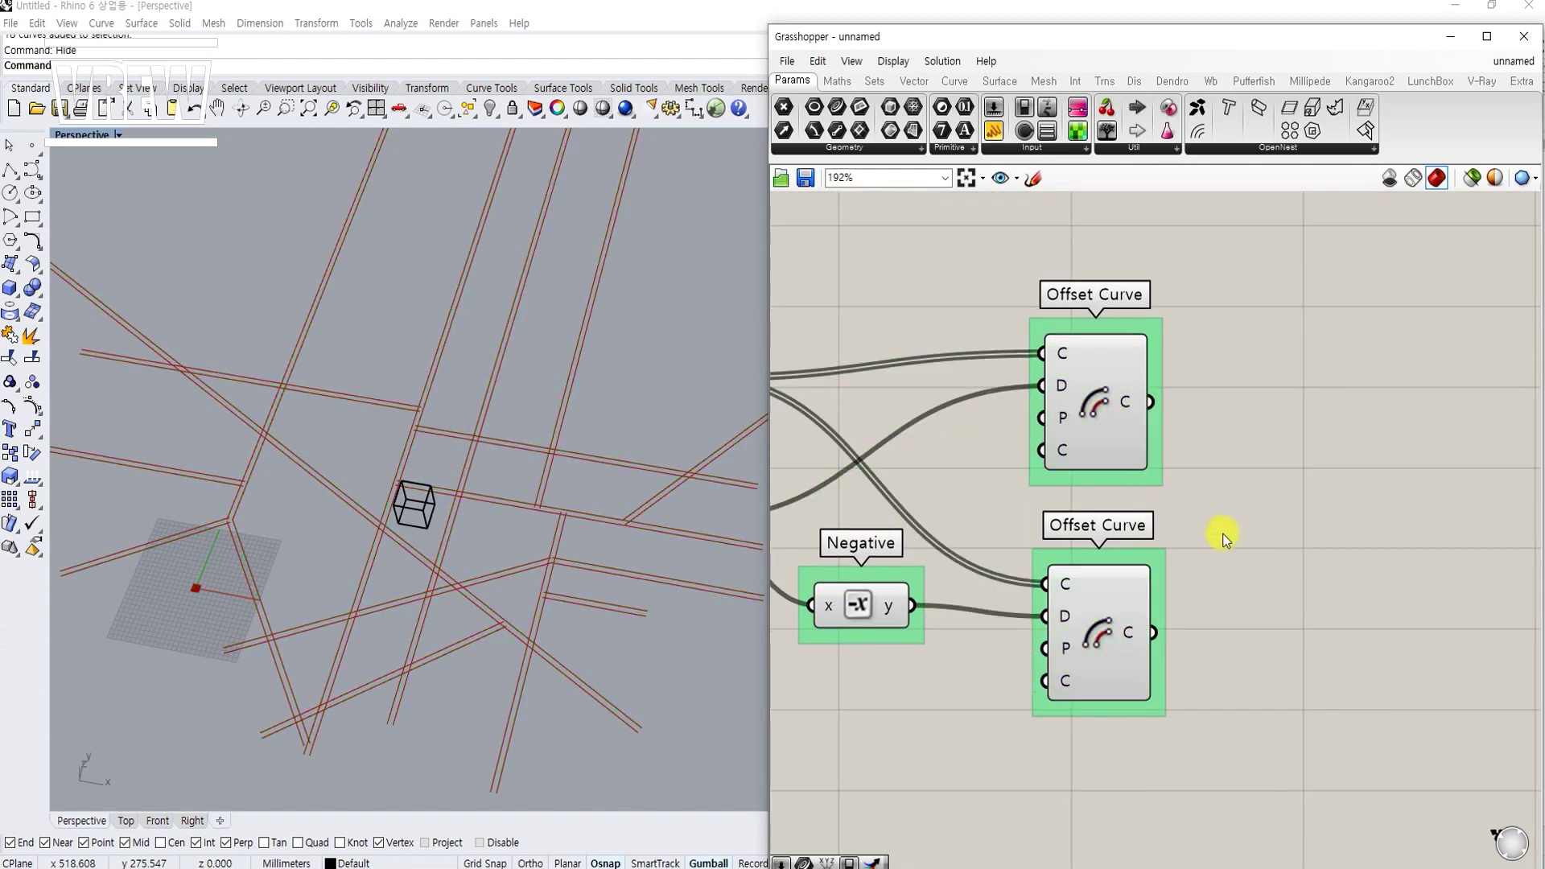
Step: Bake the results of the upper and lower Offset Curve components into the Rhino model
click(1048, 380)
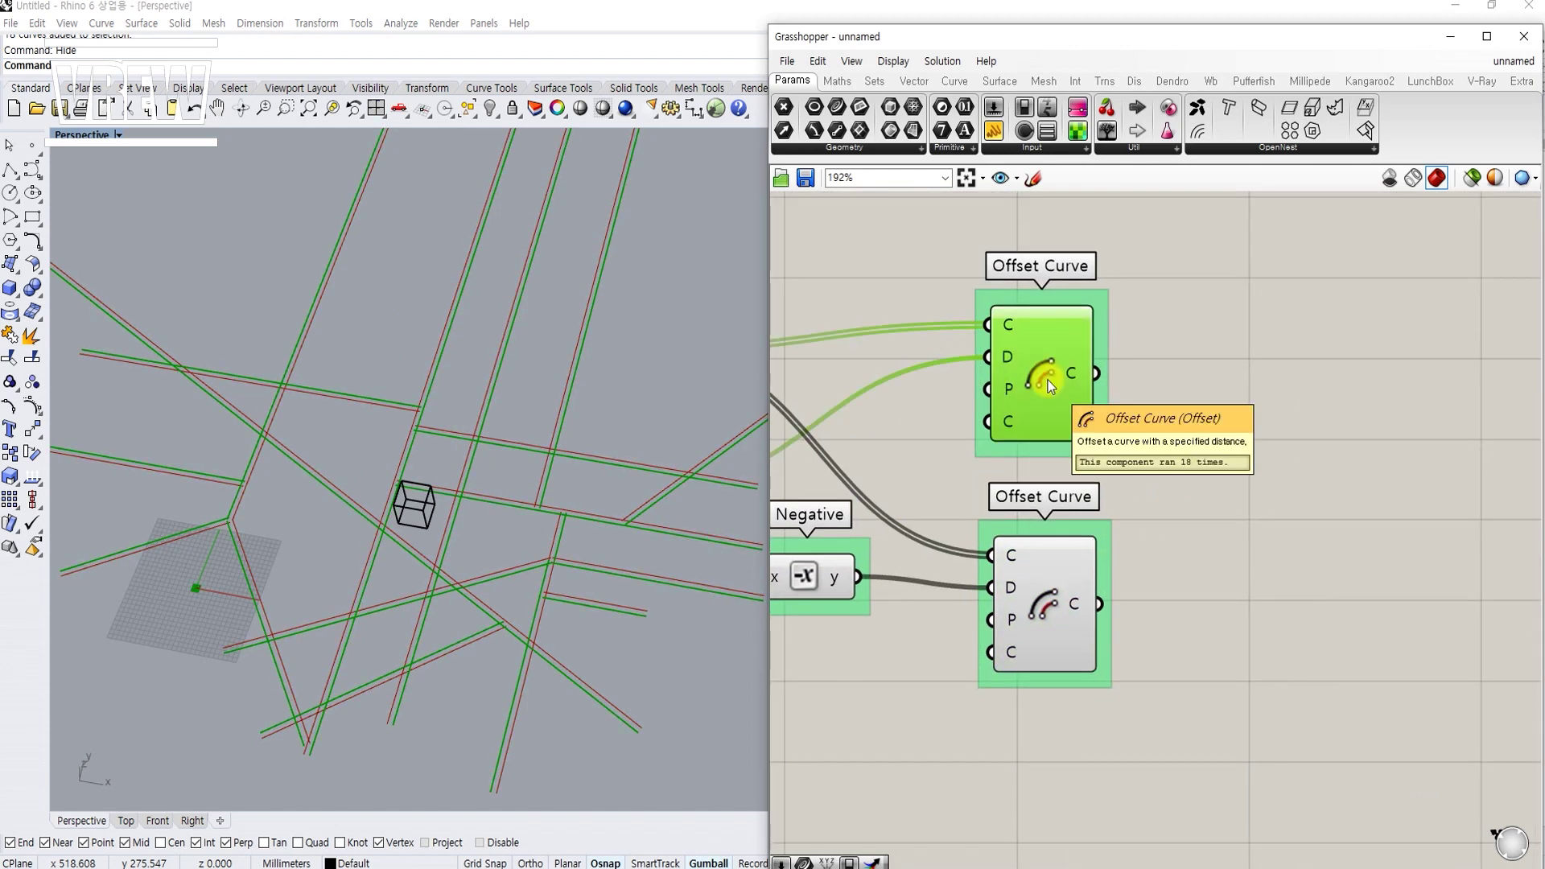
right_click(1058, 379)
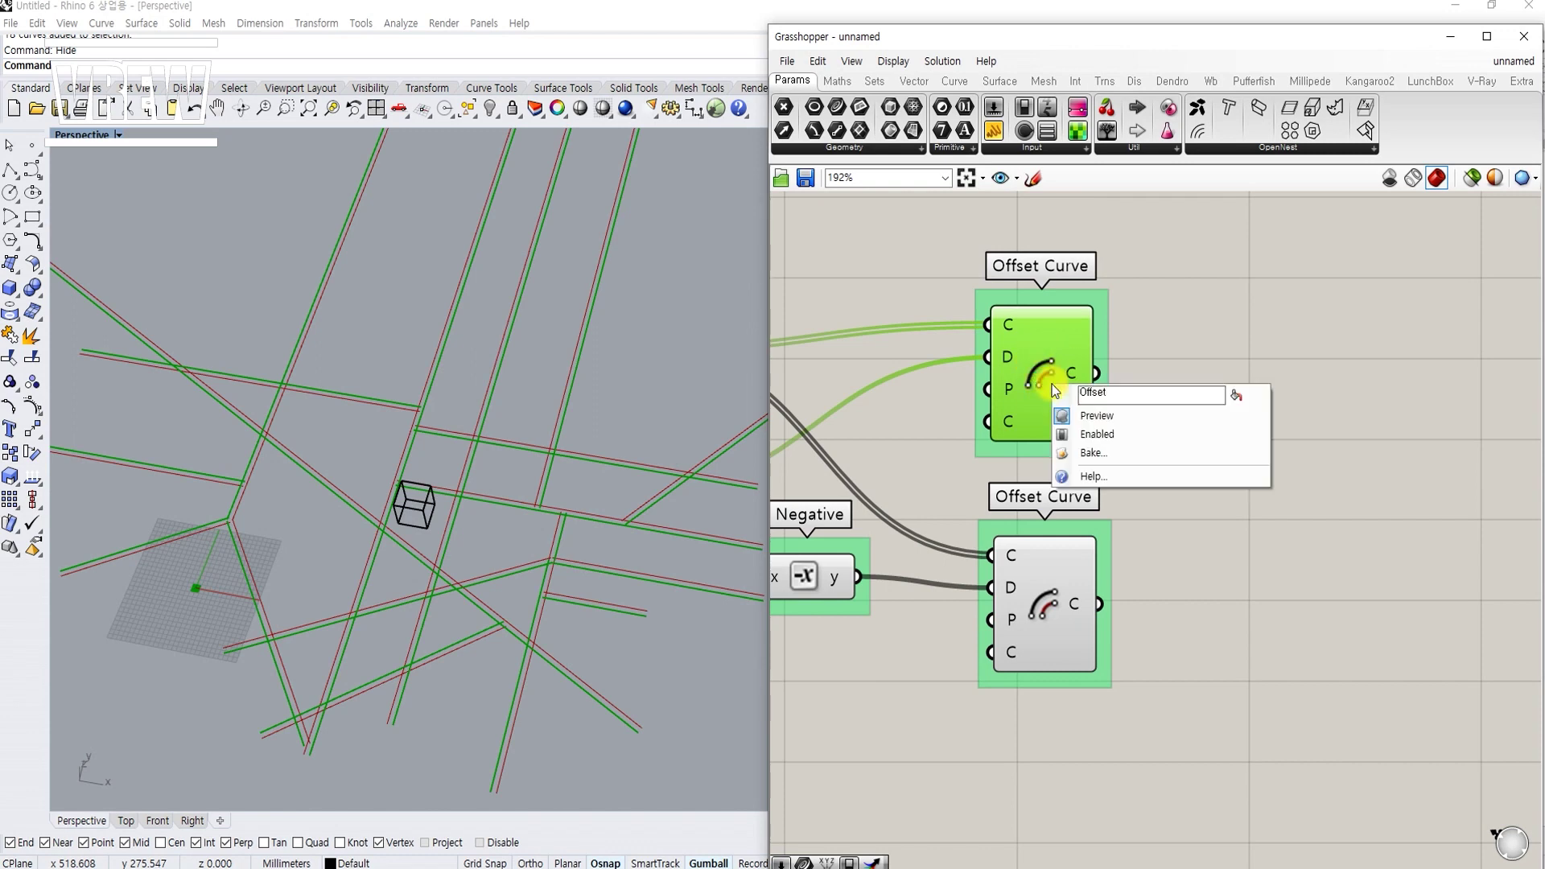
click(1090, 447)
click(1114, 597)
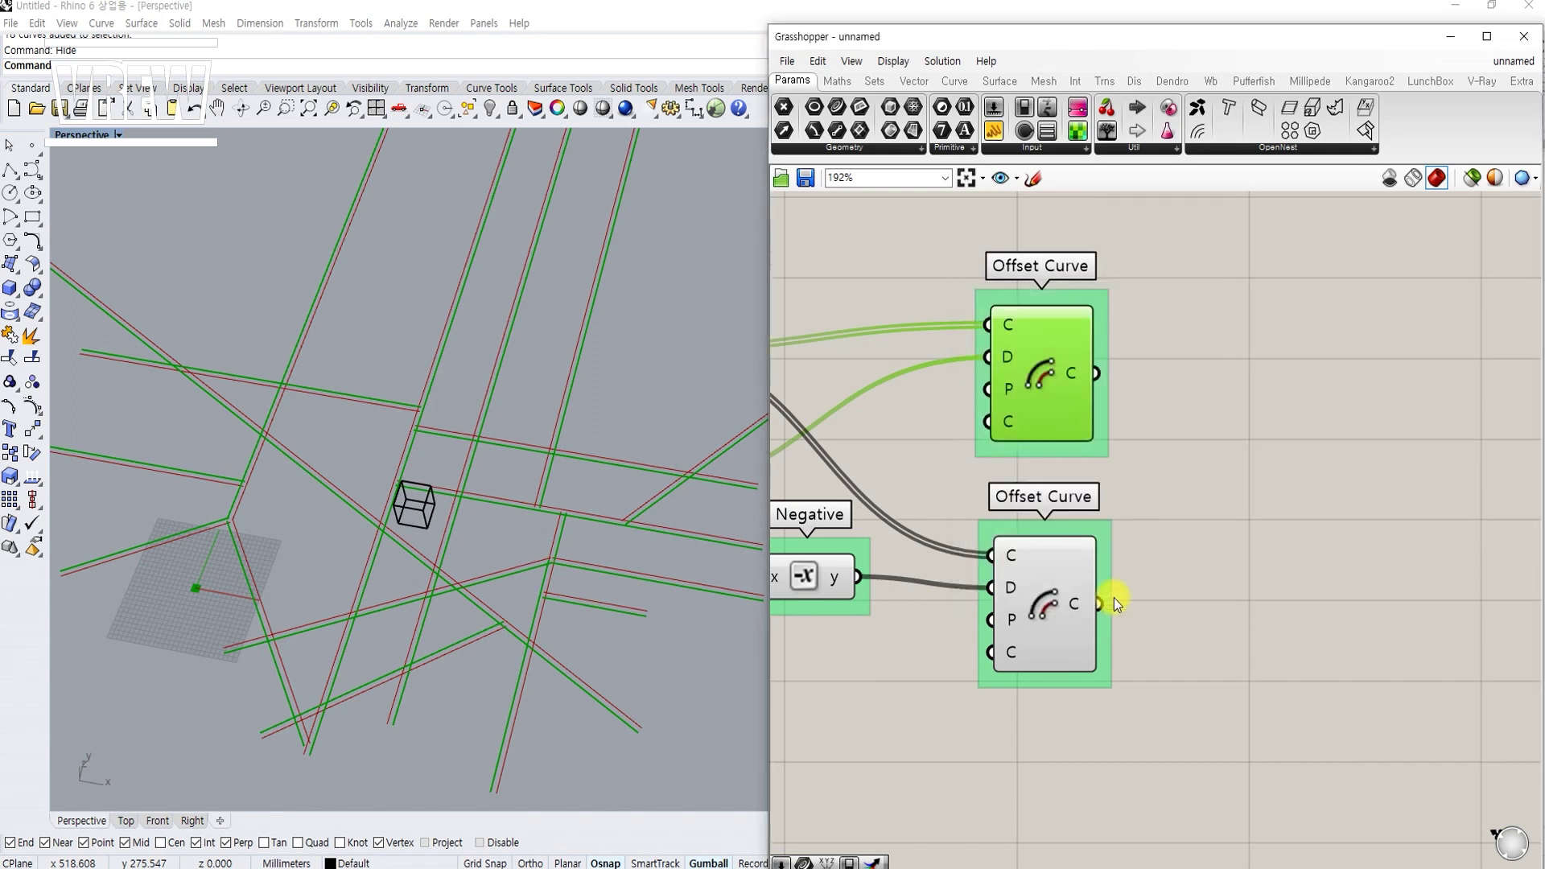
click(1053, 599)
right_drag(1053, 599, 999, 409)
right_click(998, 413)
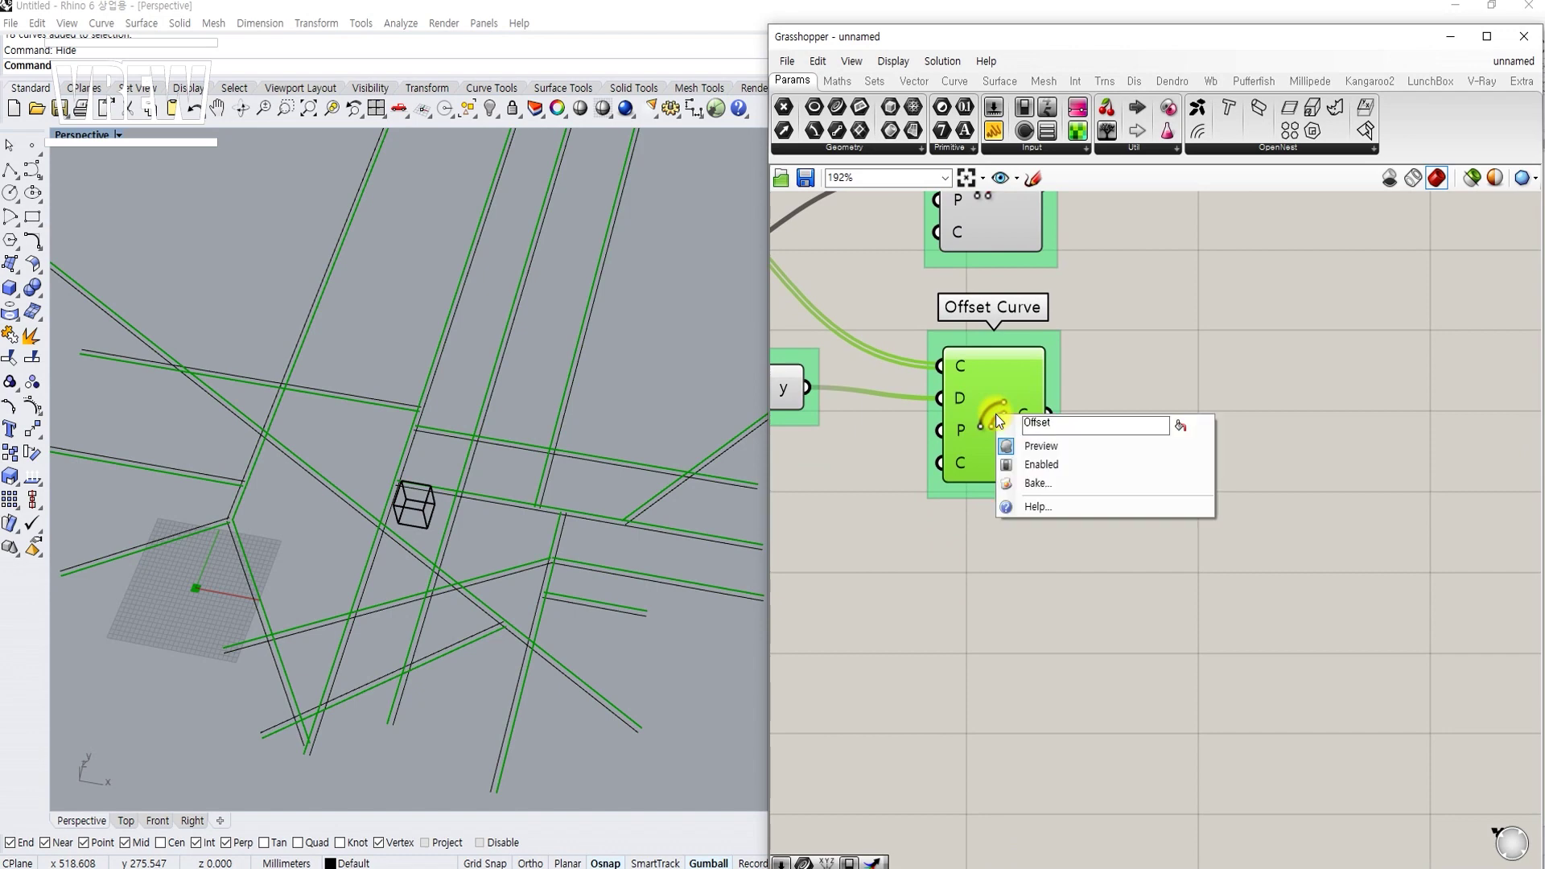
click(1034, 484)
click(1030, 632)
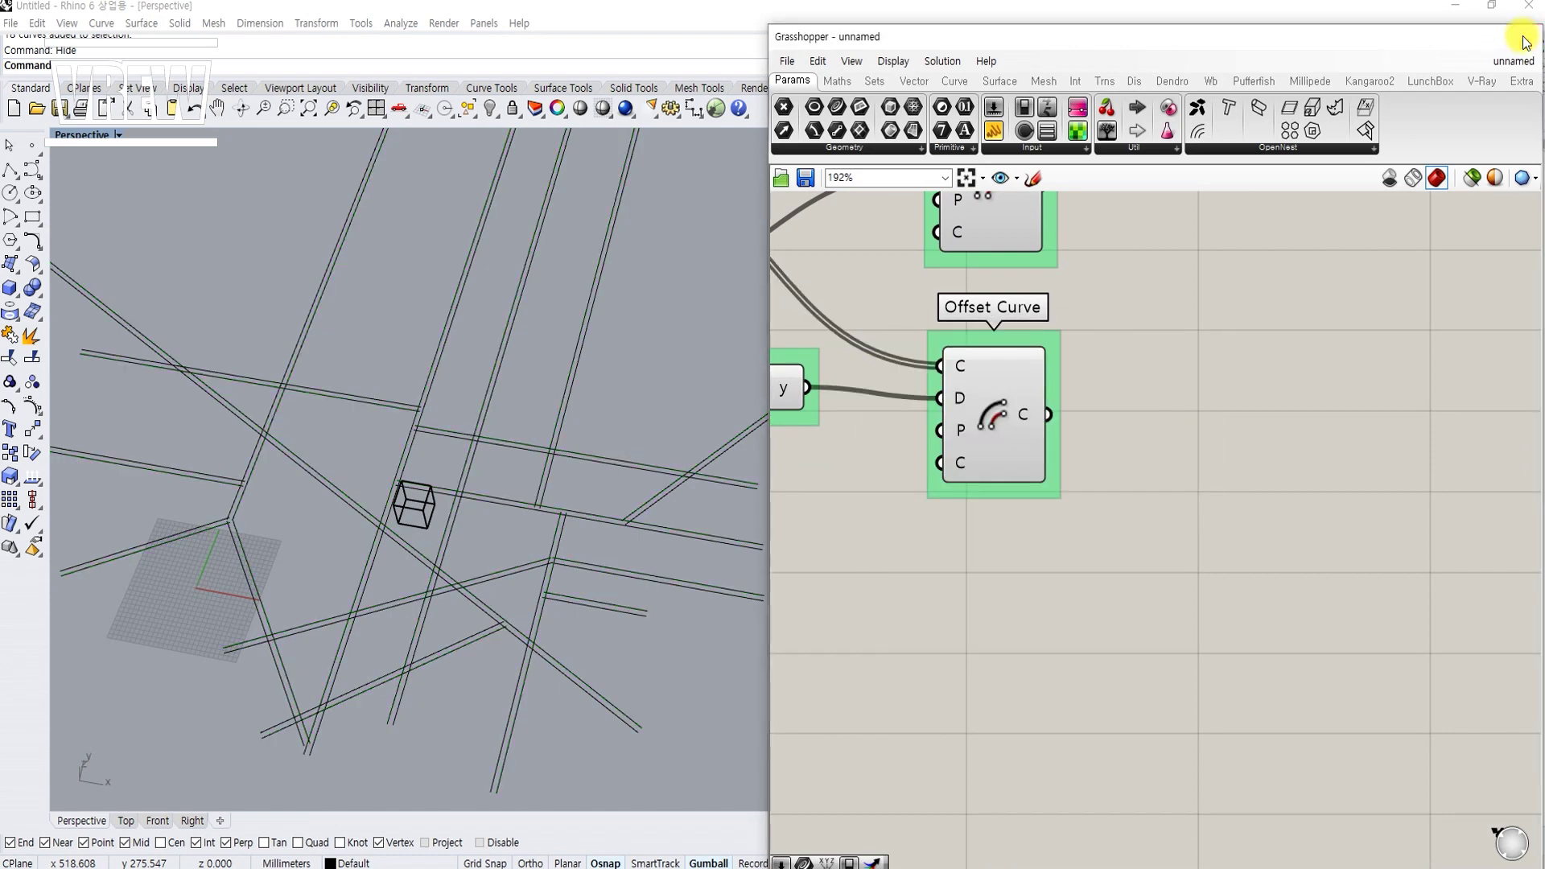
Step: Close the Grasshopper window and inspect the baked double road lines around the reference box in Rhino
click(1523, 36)
right_drag(596, 461, 813, 556)
scroll(813, 550, up, 6)
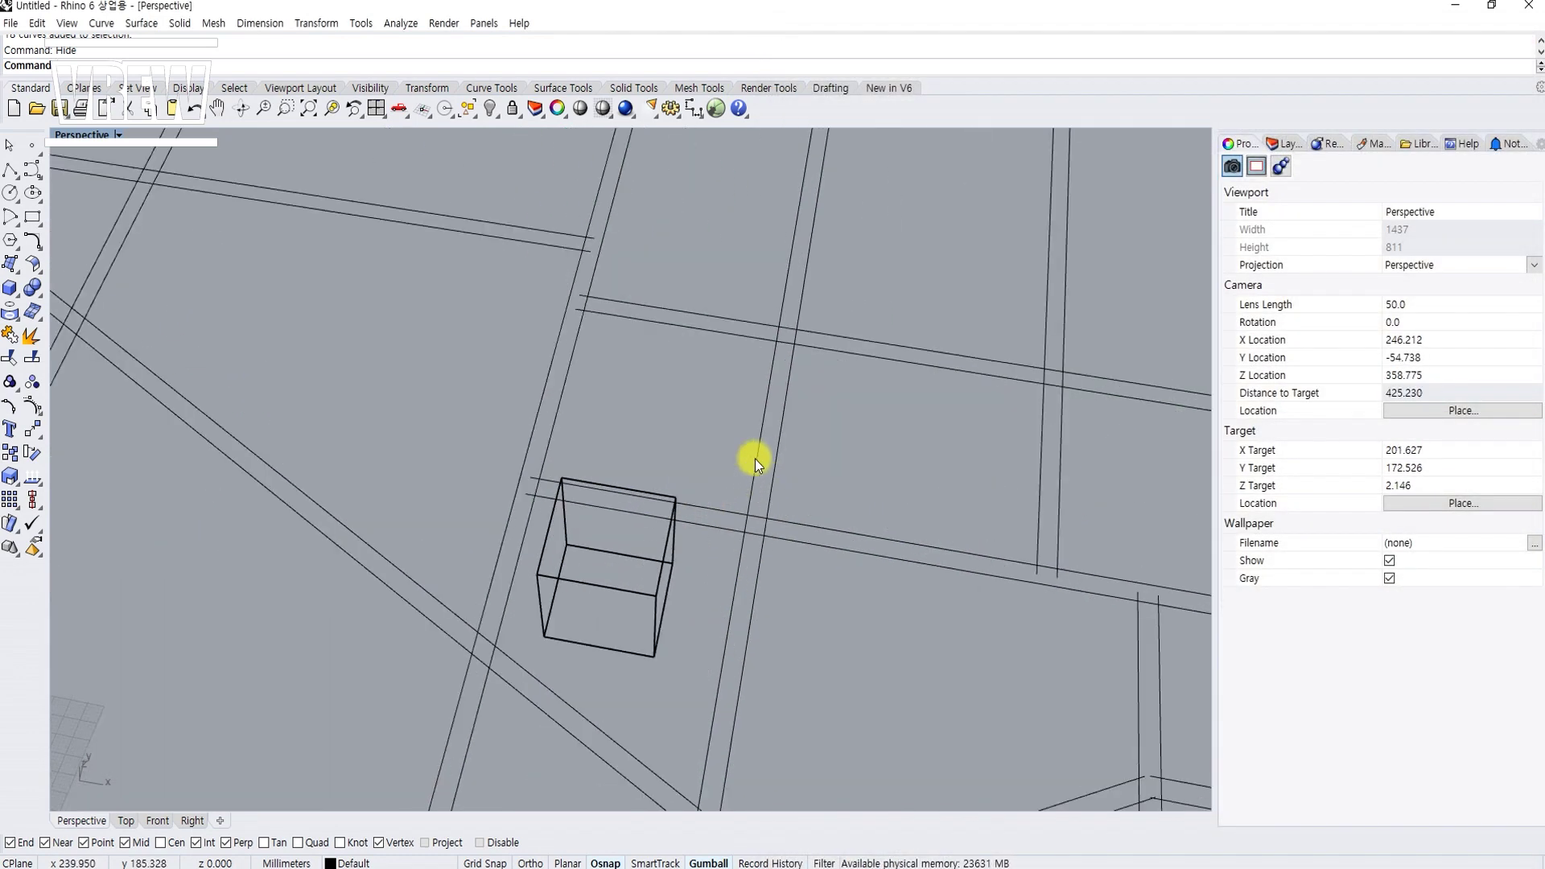
scroll(771, 462, down, 4)
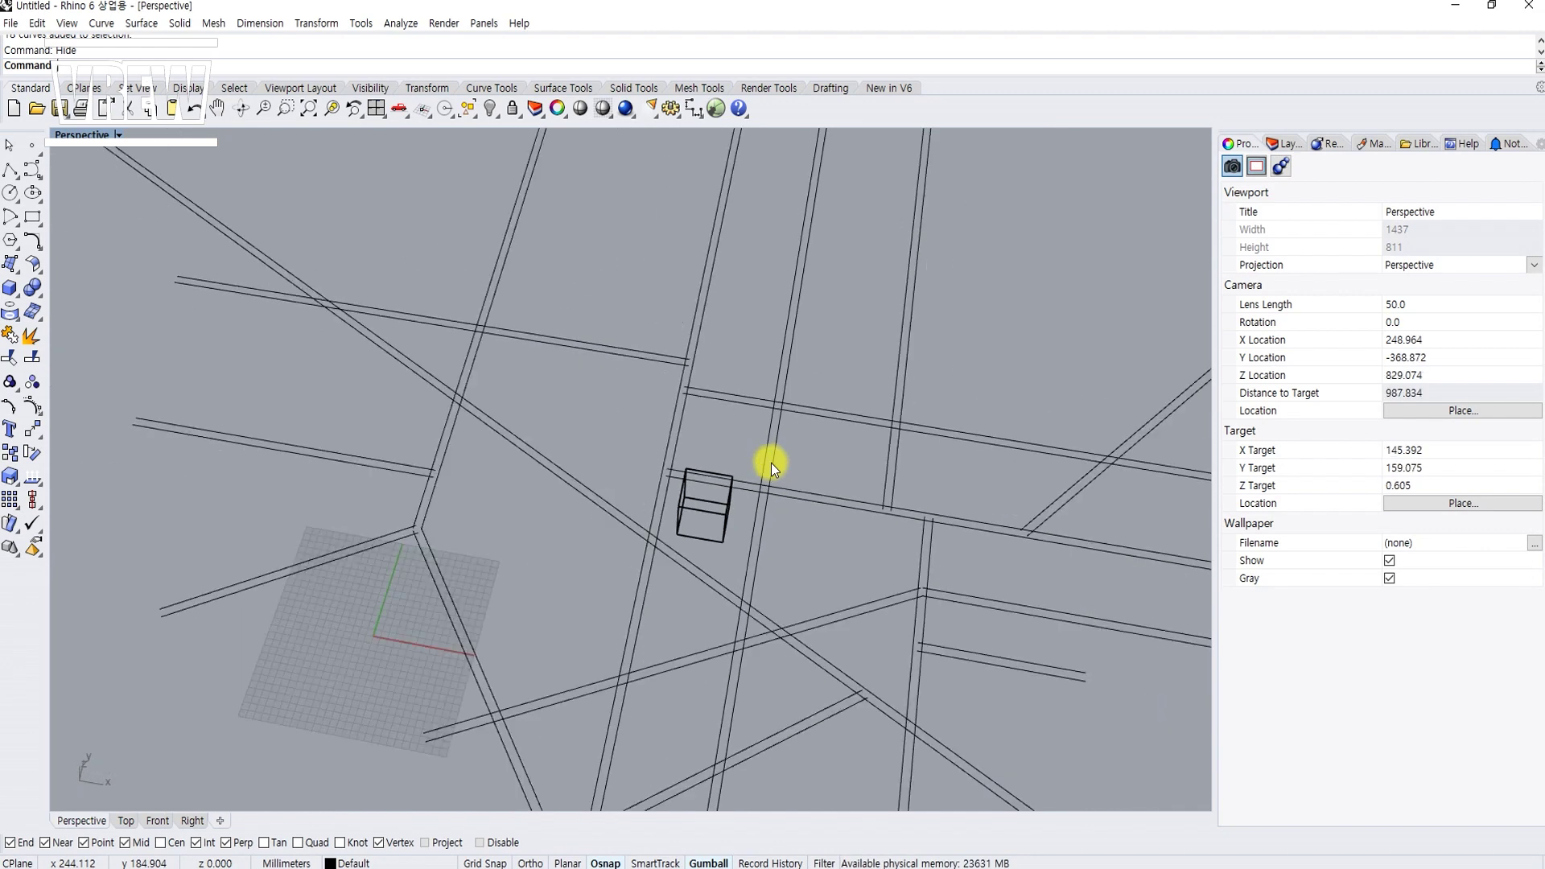
scroll(716, 492, down, 1)
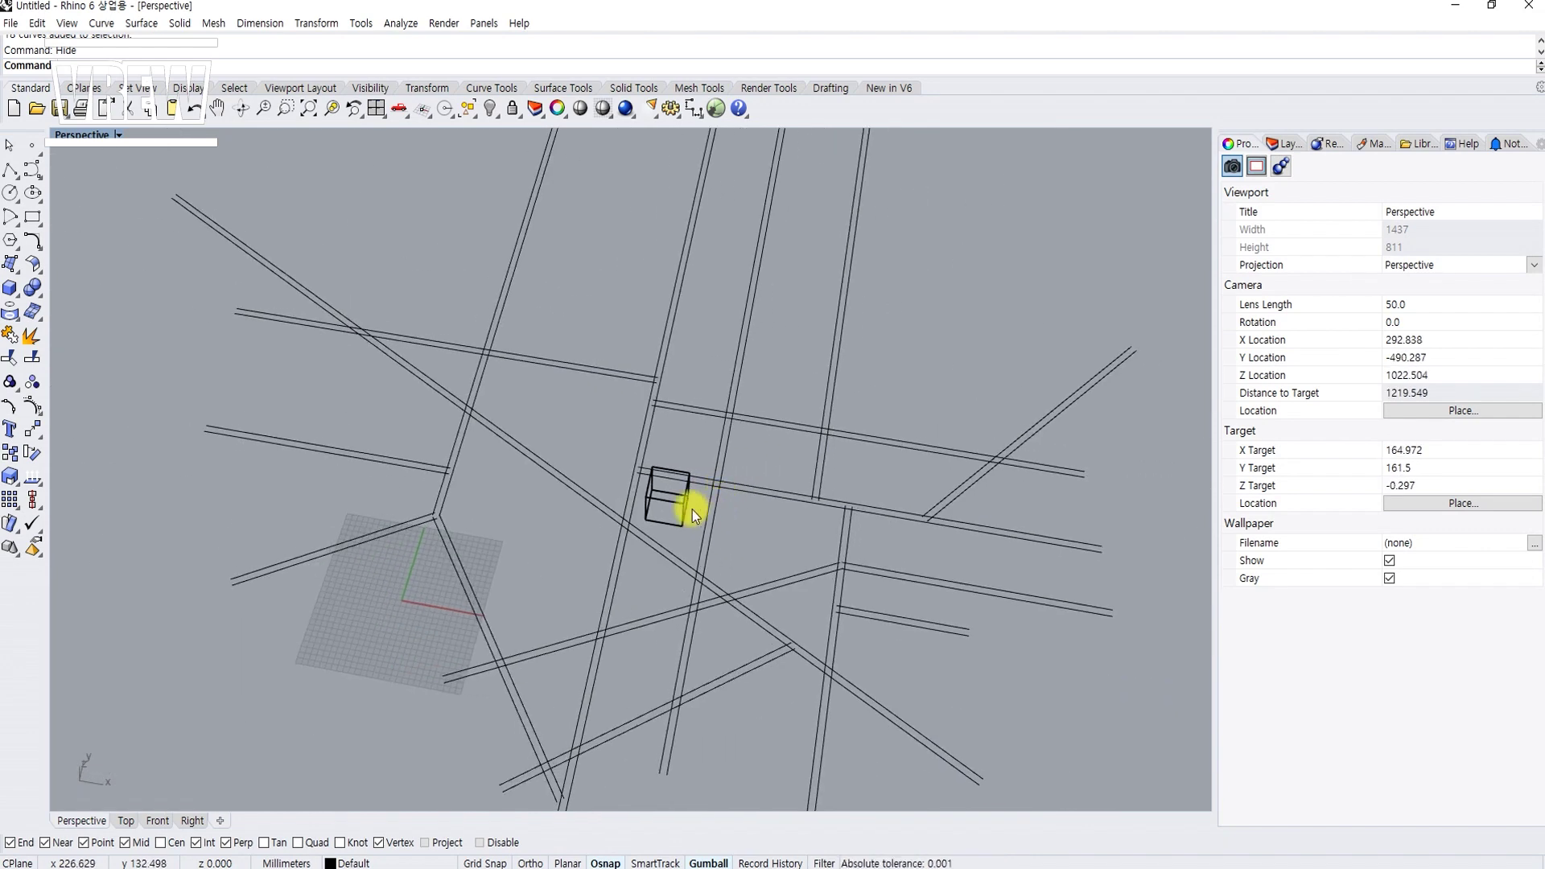
scroll(651, 486, up, 3)
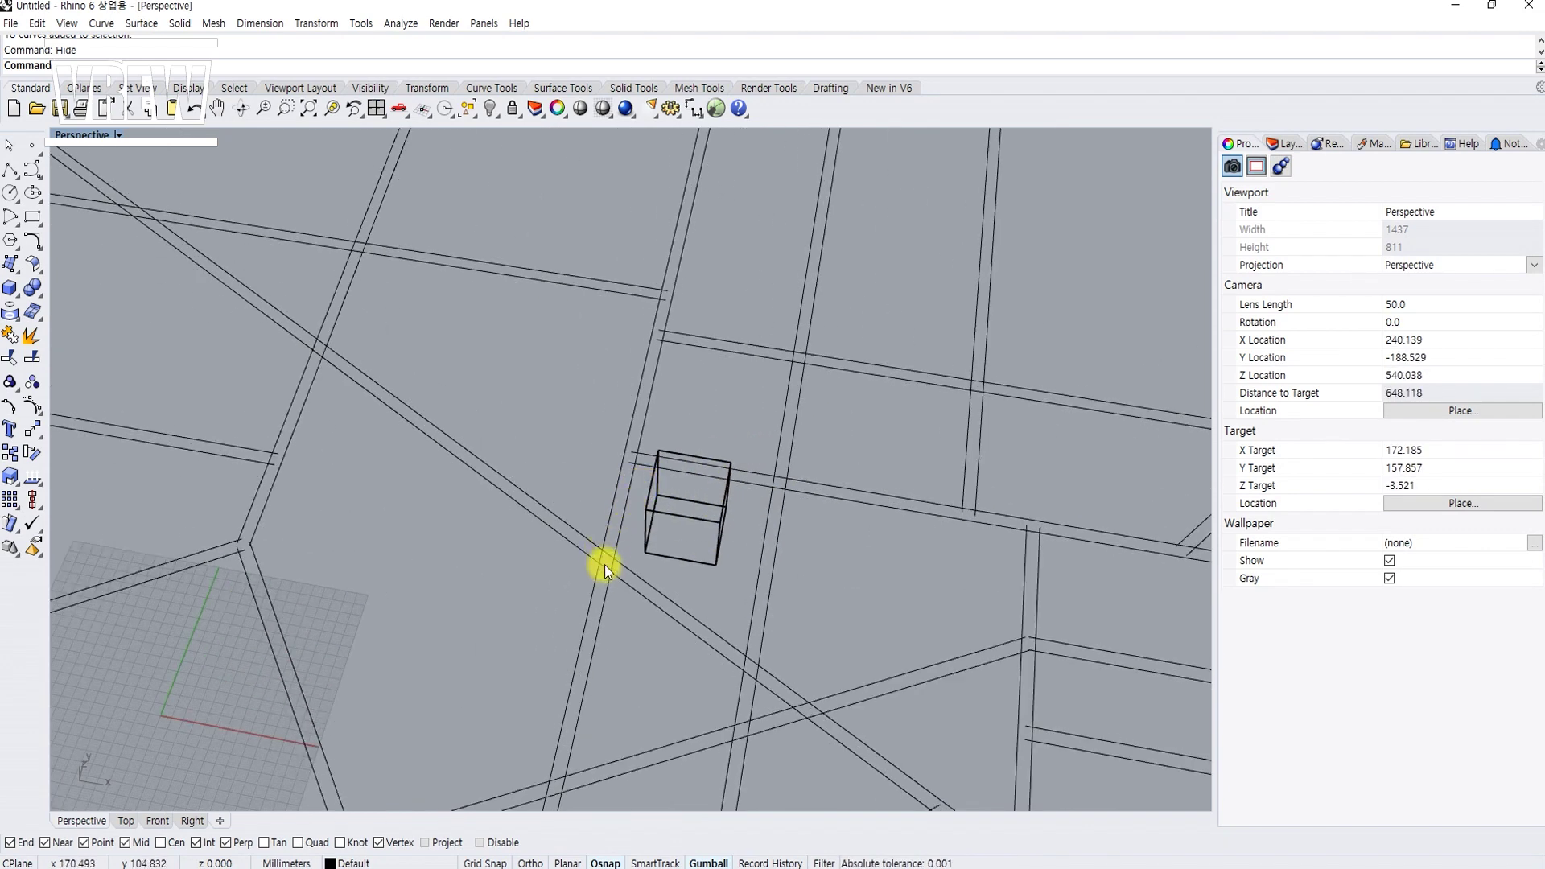
Step: Draw a large boundary rectangle over the double road lines and the reference box in the Top view
scroll(605, 563, down, 3)
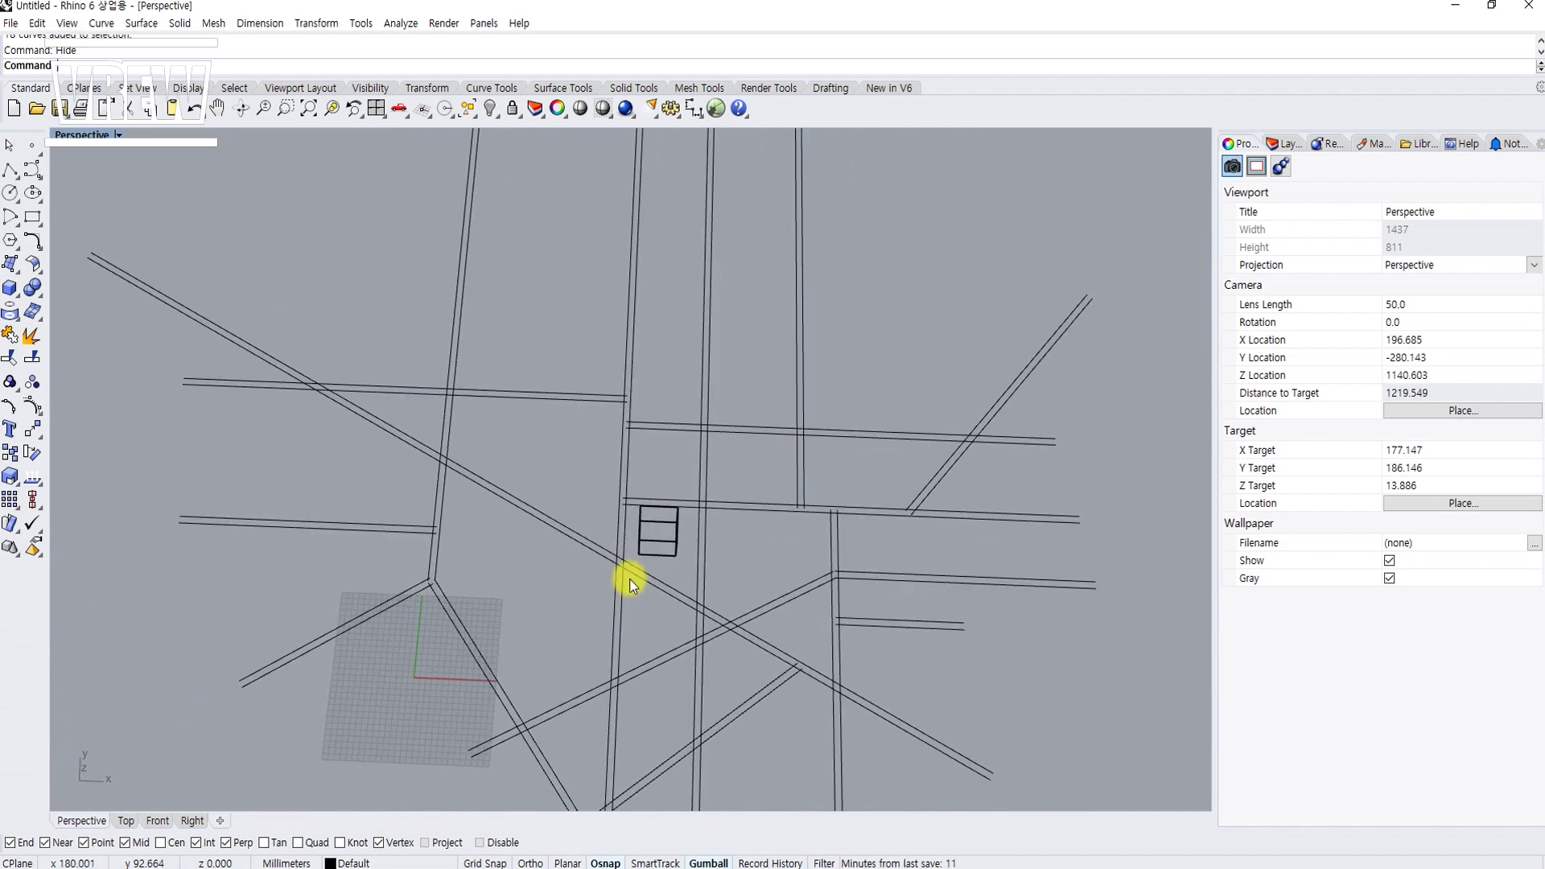
right_drag(631, 577, 523, 503)
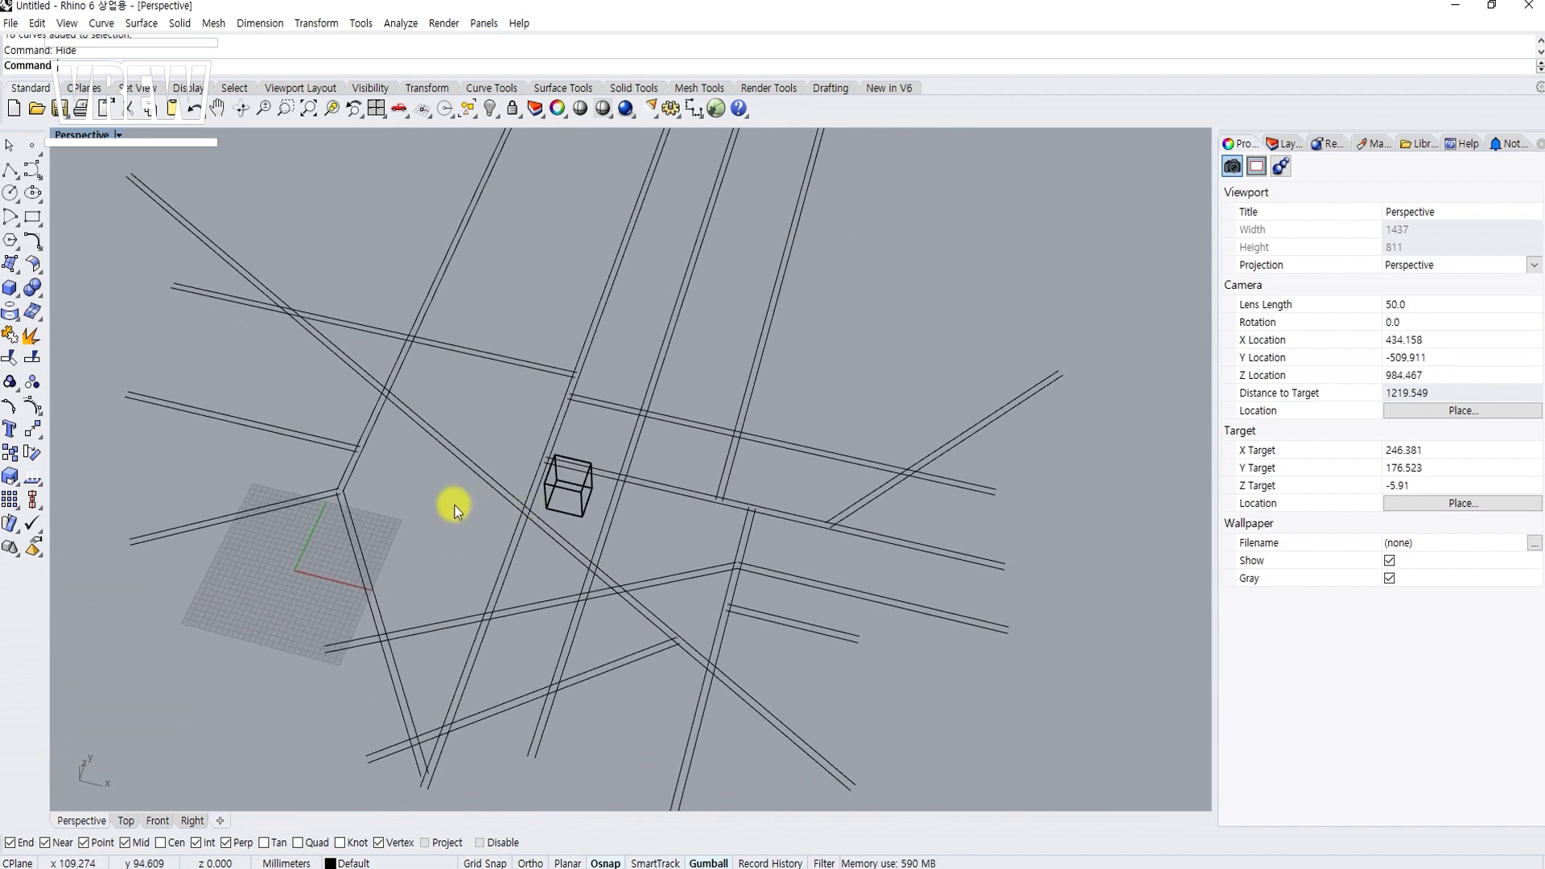
key(ctrl+F1)
text(rec)
key(Return)
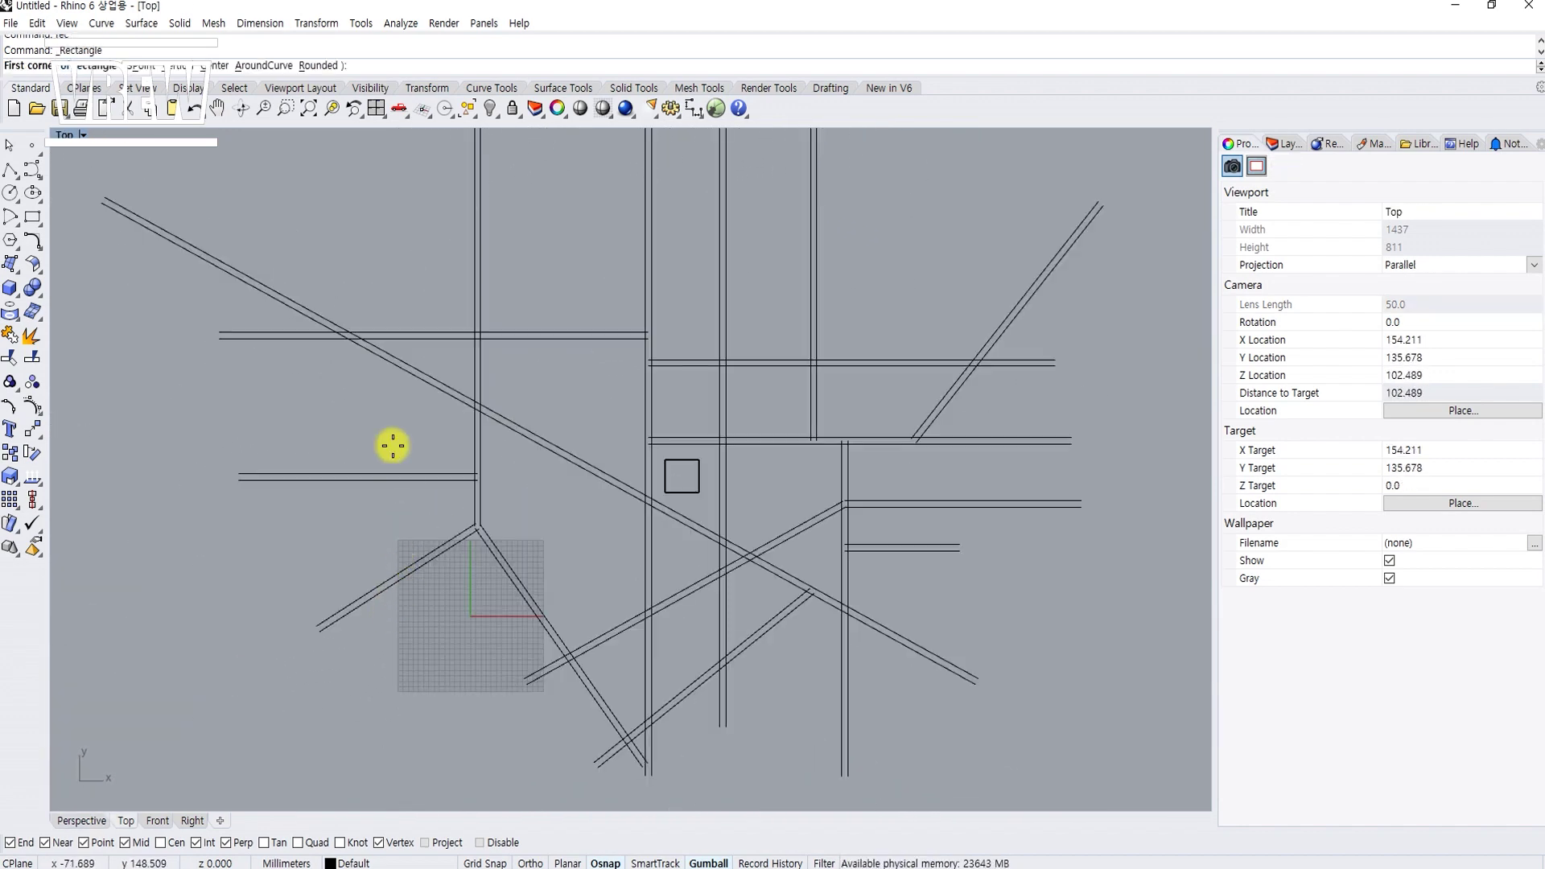
click(305, 196)
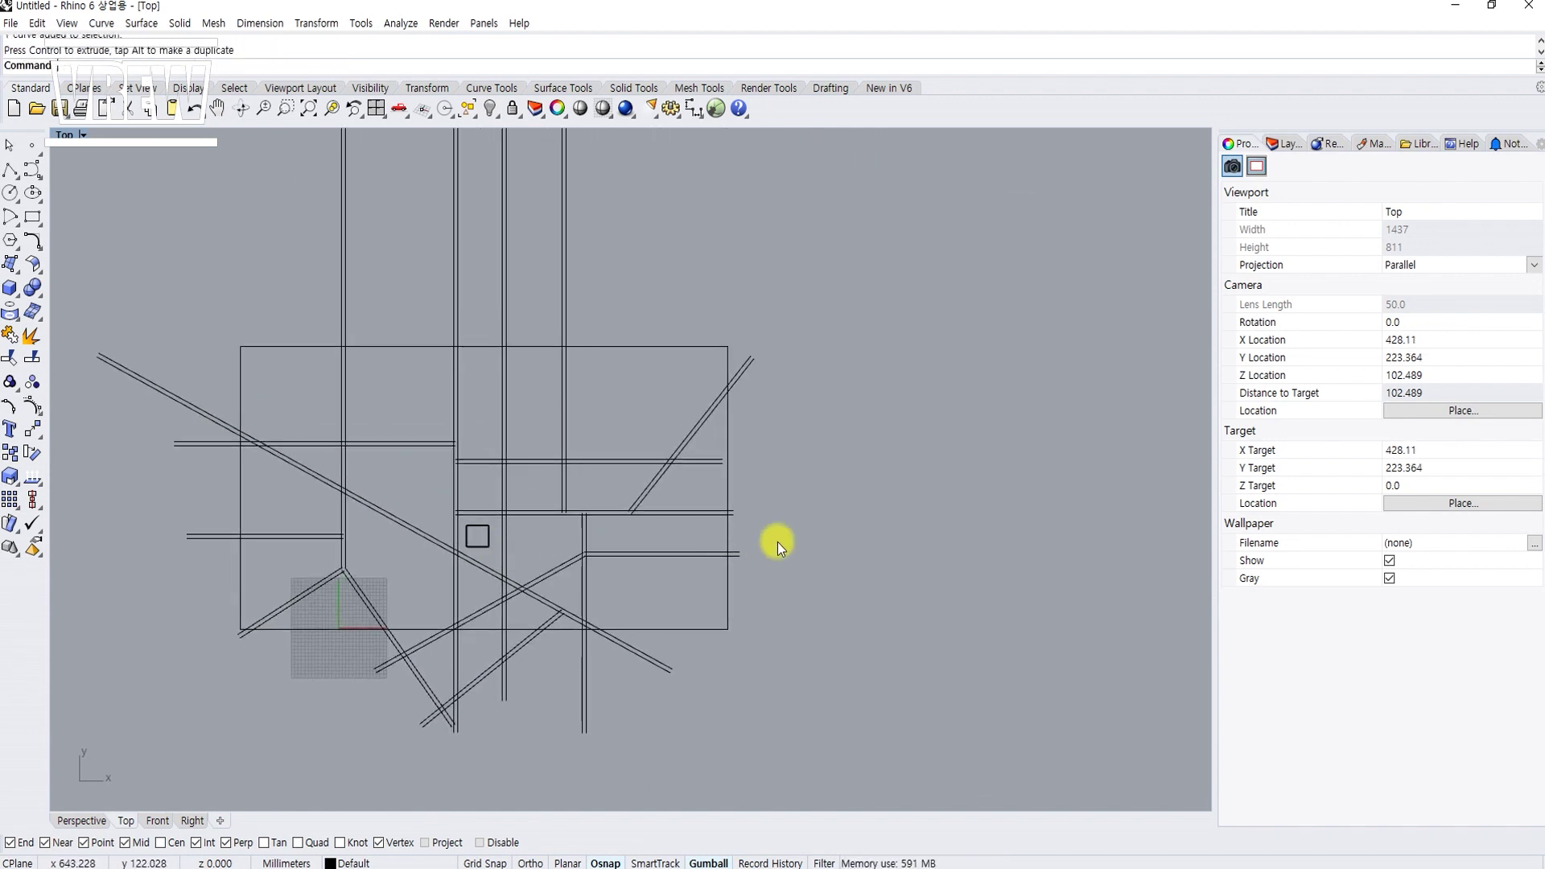
Step: Move the boundary rectangle's right edge inward so the horizontal roads extend clearly past it
right_drag(725, 519, 582, 519)
scroll(587, 484, up, 4)
drag(593, 468, 619, 487)
key(ctrl+z)
ctrl+shift+click(587, 548)
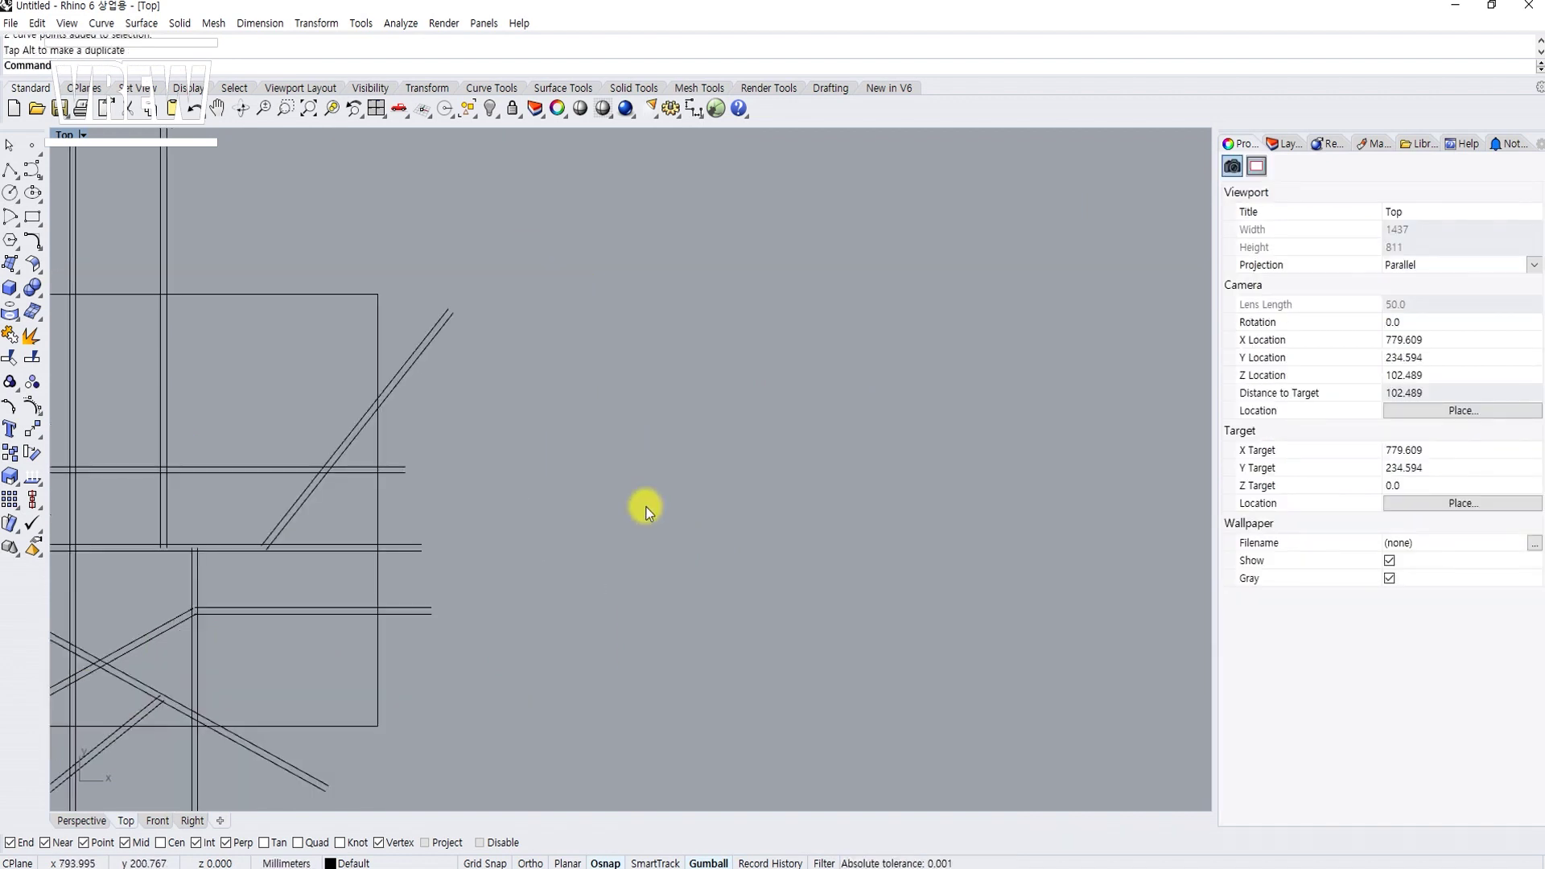
drag(665, 211, 620, 305)
mouse_move(658, 259)
mouse_down()
mouse_move(735, 268)
mouse_move(763, 298)
mouse_up()
mouse_move(822, 256)
mouse_down()
mouse_move(817, 300)
mouse_move(983, 245)
mouse_up()
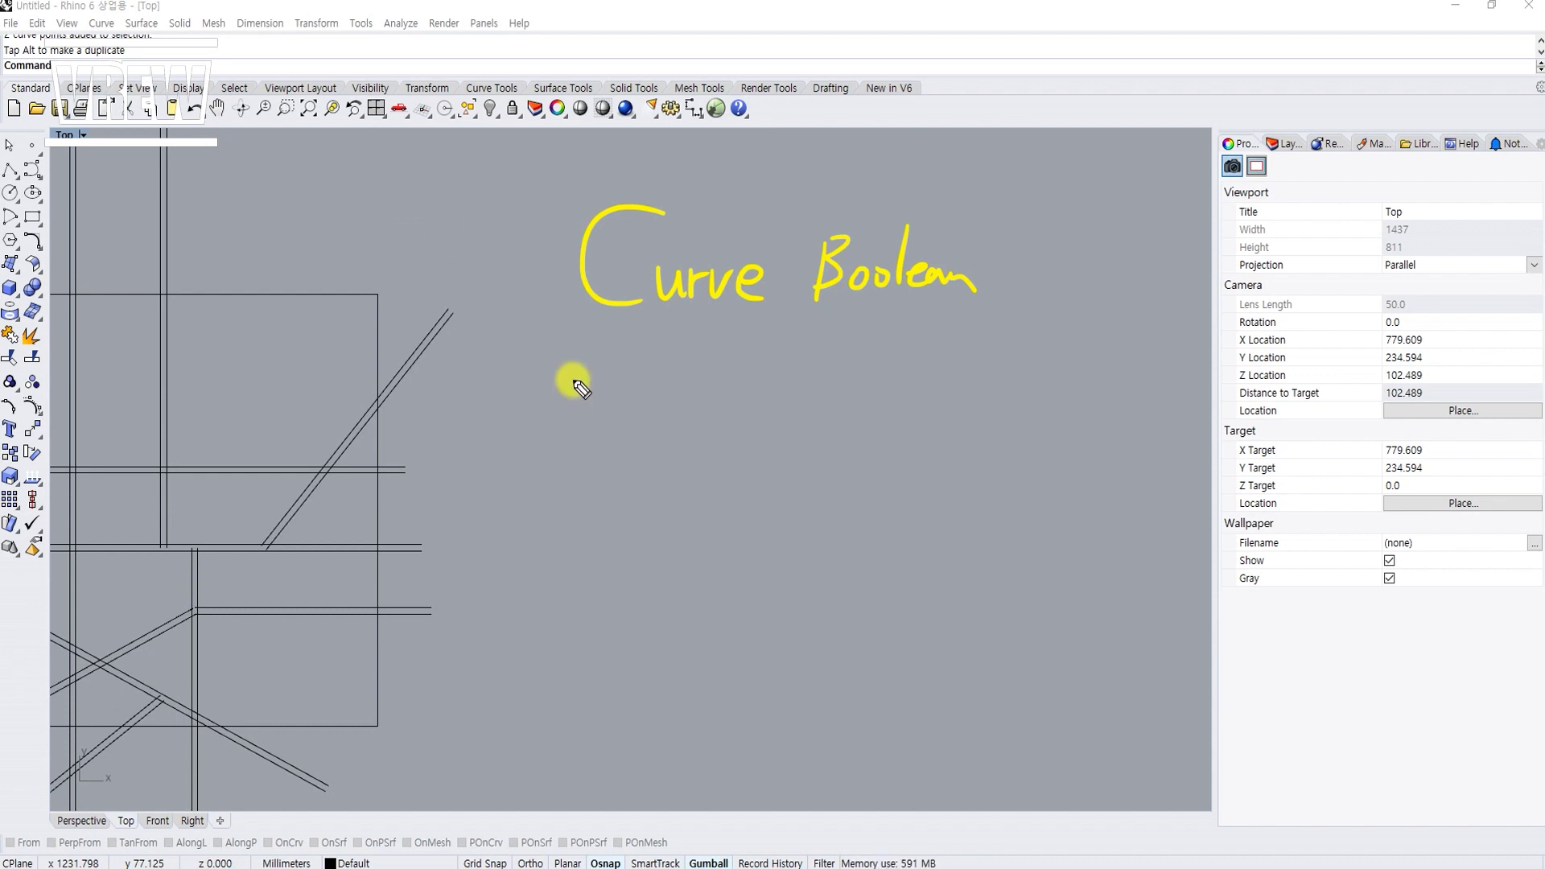
mouse_move(625, 379)
mouse_down()
mouse_move(607, 500)
mouse_move(785, 444)
mouse_move(620, 394)
mouse_up()
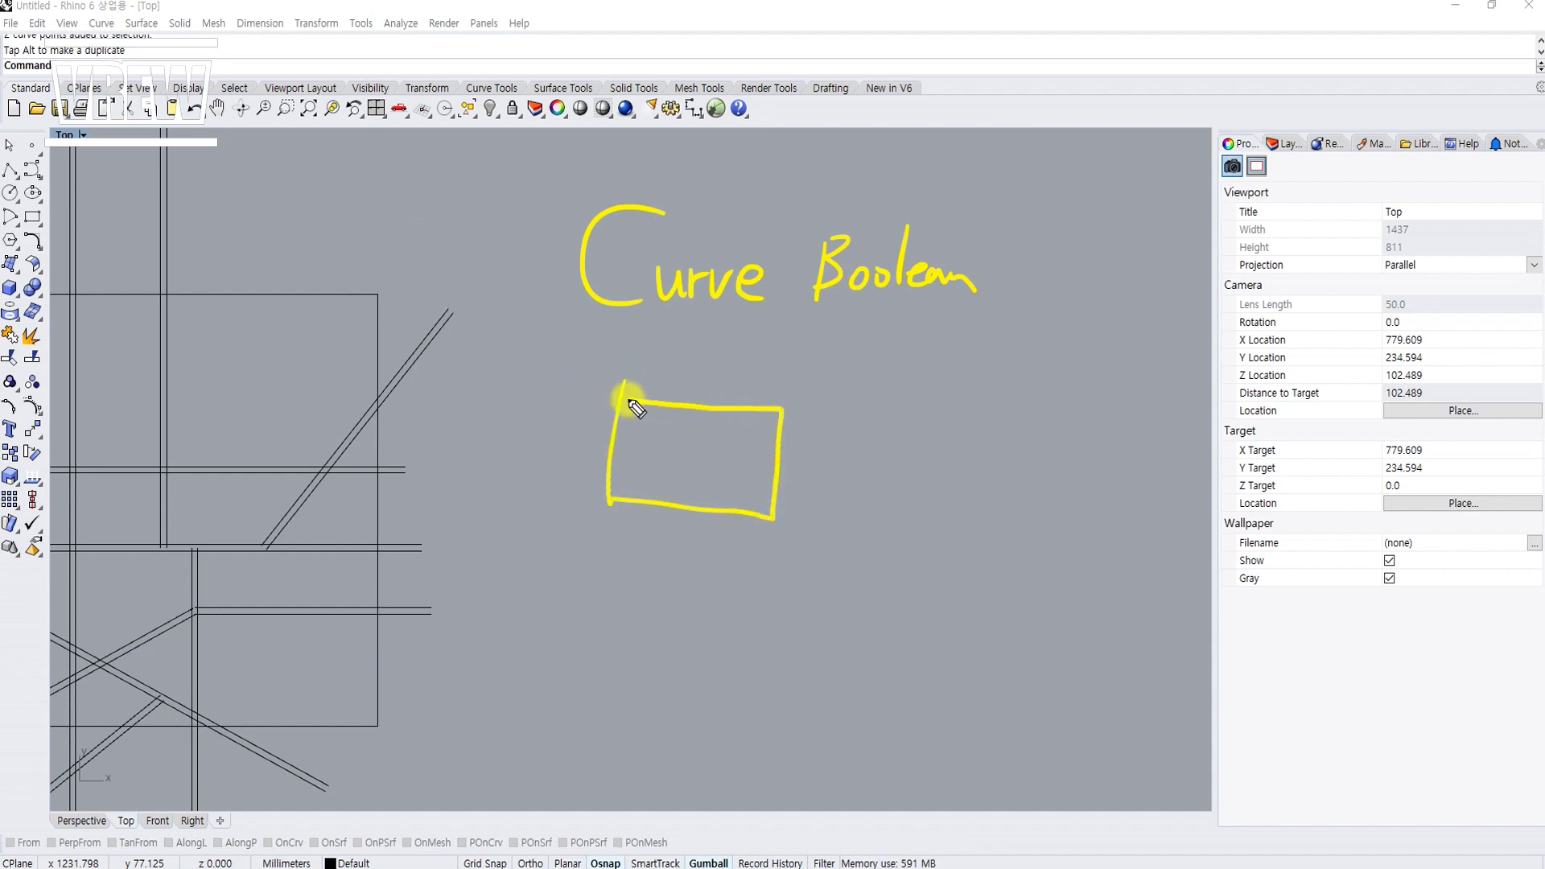
drag(691, 483, 678, 612)
mouse_move(697, 470)
mouse_down()
mouse_move(837, 483)
mouse_move(828, 614)
mouse_move(676, 593)
mouse_up()
mouse_move(907, 519)
mouse_down()
mouse_move(829, 493)
mouse_move(850, 481)
mouse_up()
key(p)
drag(733, 485, 834, 502)
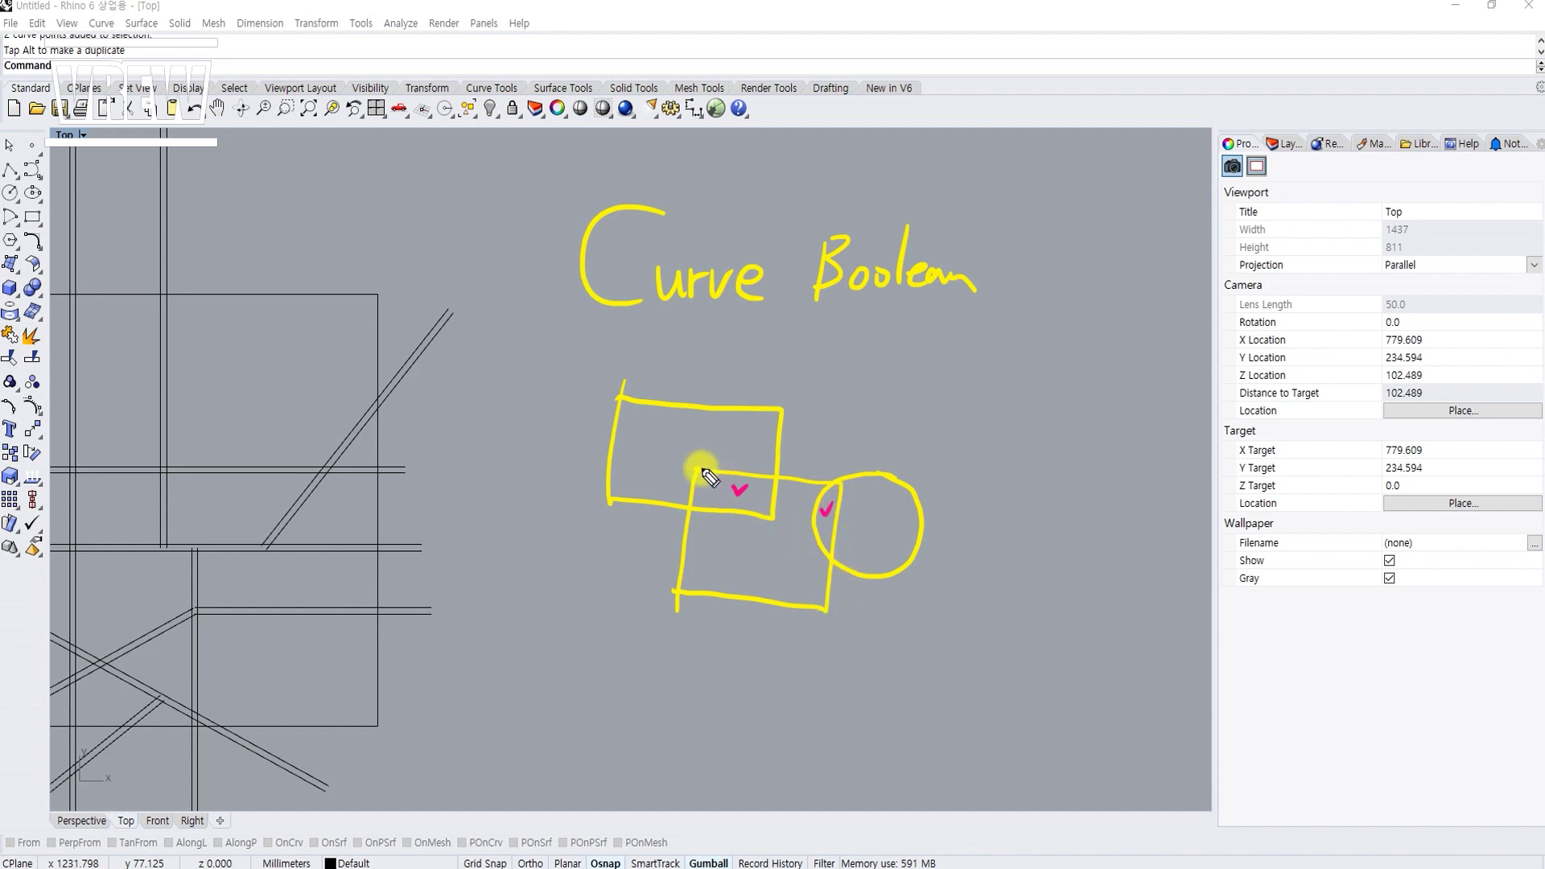
mouse_move(697, 466)
mouse_down()
mouse_move(693, 487)
mouse_move(729, 475)
mouse_move(685, 469)
mouse_up()
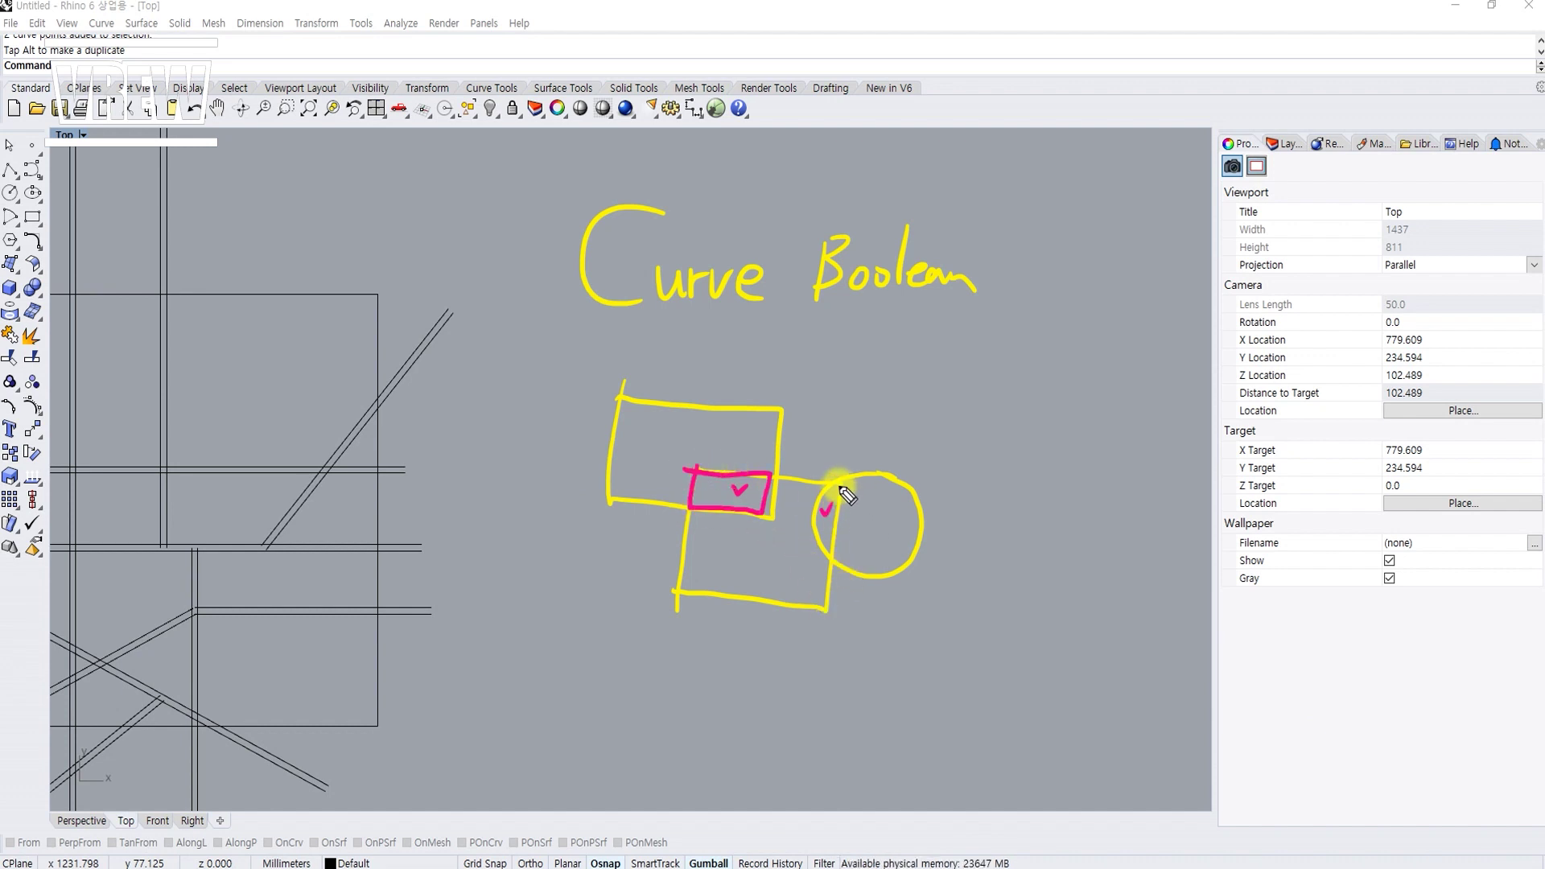
mouse_move(837, 486)
mouse_down()
mouse_move(817, 547)
mouse_move(837, 507)
mouse_move(837, 555)
mouse_move(763, 545)
mouse_up()
mouse_move(693, 466)
mouse_down()
mouse_move(676, 594)
mouse_move(804, 476)
mouse_move(708, 452)
mouse_move(691, 479)
mouse_up()
mouse_move(872, 518)
mouse_down()
mouse_move(900, 512)
mouse_move(882, 481)
mouse_move(925, 506)
mouse_move(916, 563)
mouse_move(829, 564)
mouse_up()
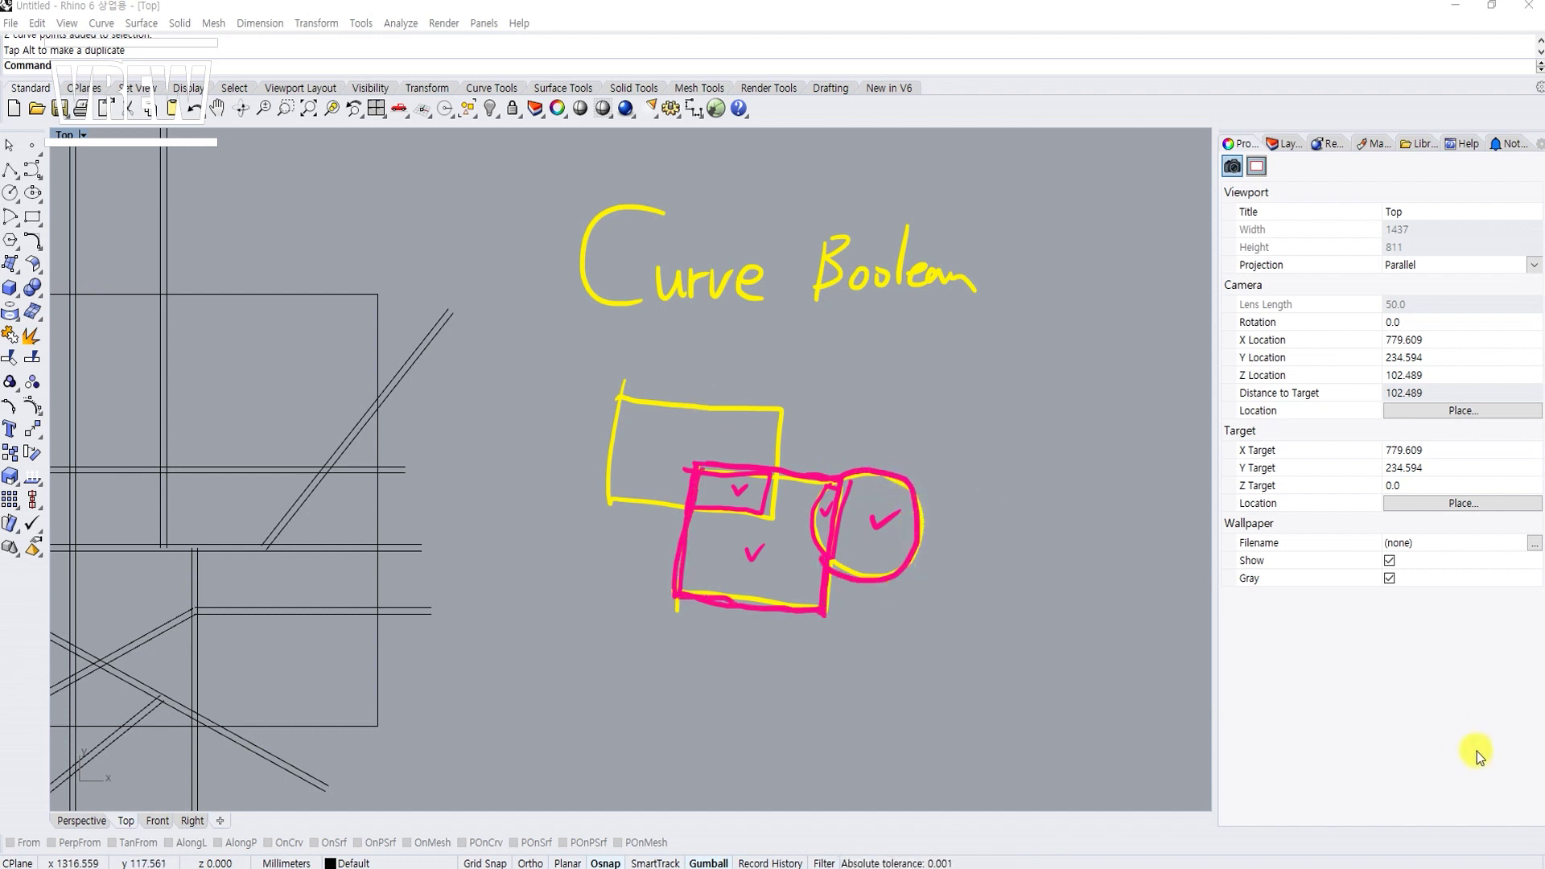
key(Escape)
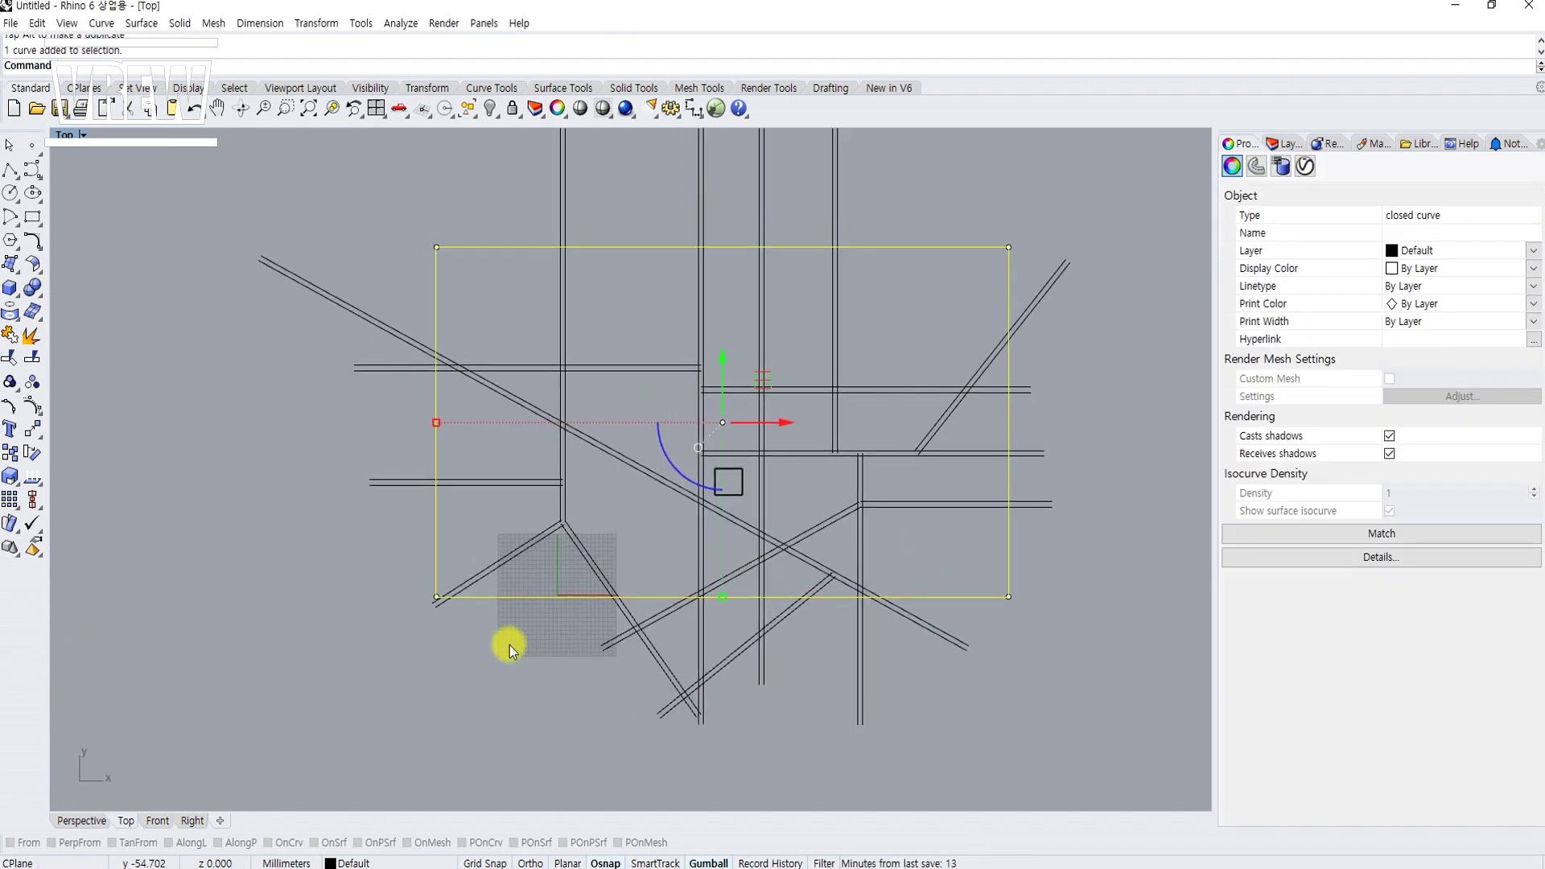
Step: Check where the diagonal road meets the boundary rectangle's lower-left corner, and hide the reference box
key(Escape)
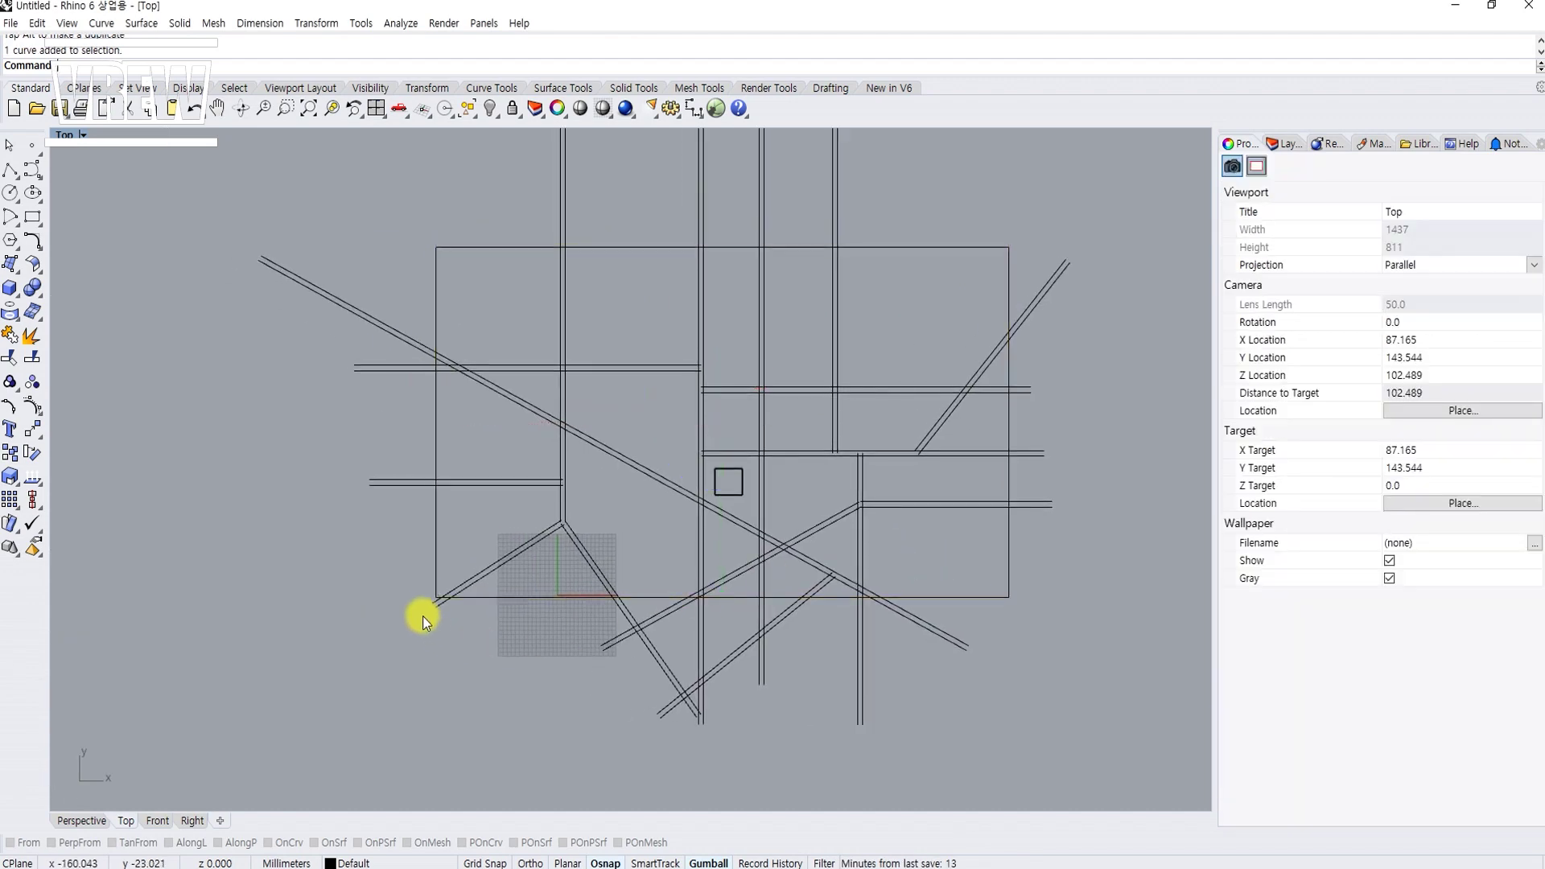
scroll(422, 616, up, 6)
click(443, 594)
click(448, 538)
scroll(447, 552, down, 6)
click(467, 609)
right_drag(670, 506, 596, 543)
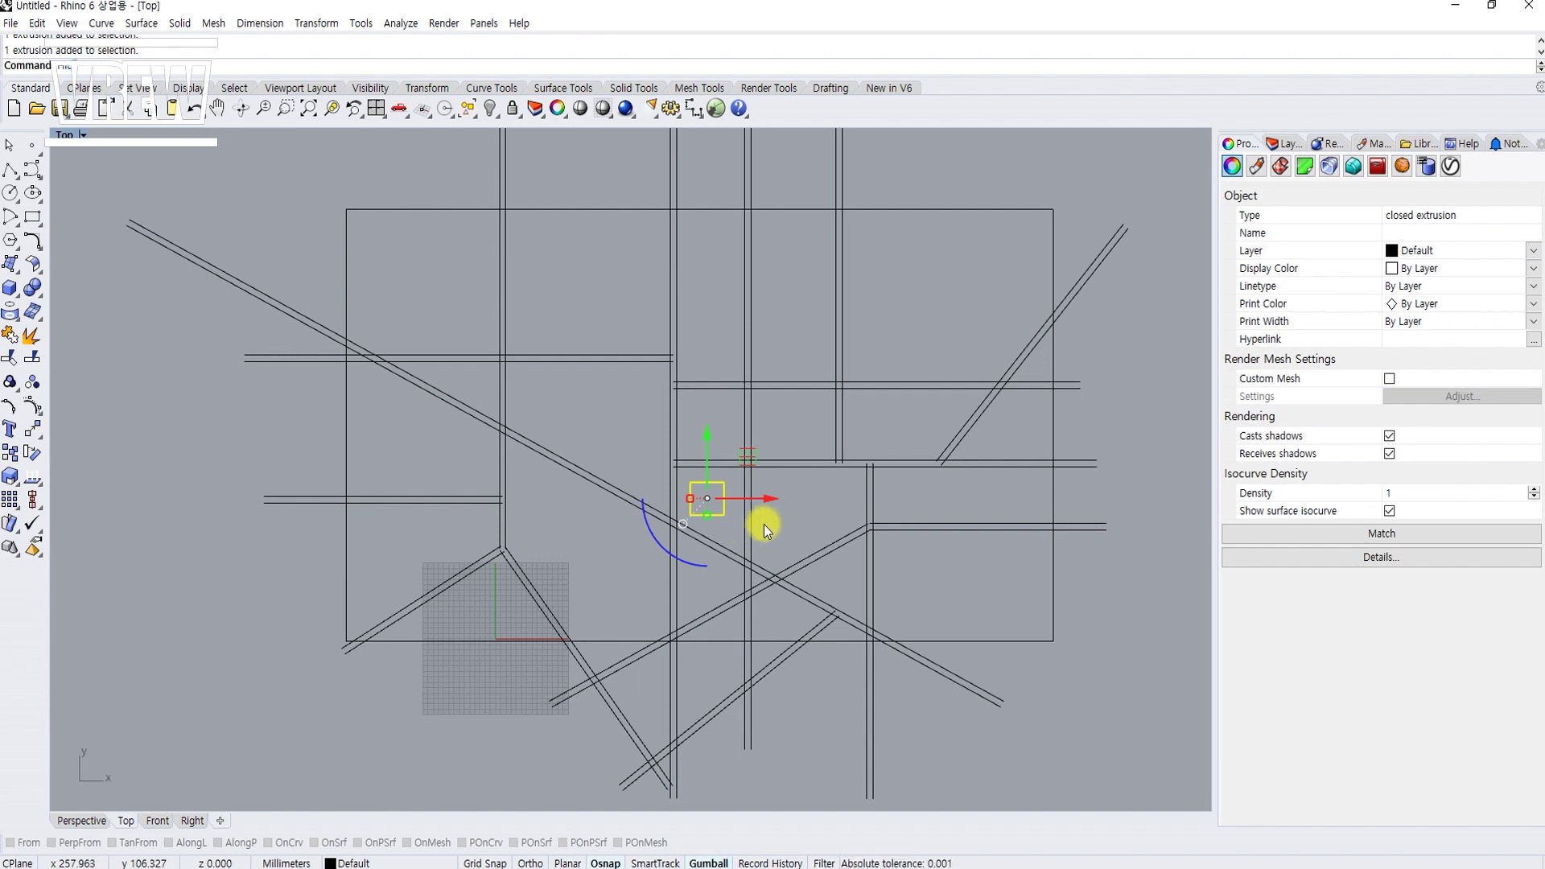
key(ctrl+h)
Step: Run CurveBoolean on all the road lines together with the boundary rectangle
scroll(854, 544, down, 1)
scroll(853, 543, down, 2)
drag(1048, 706, 330, 250)
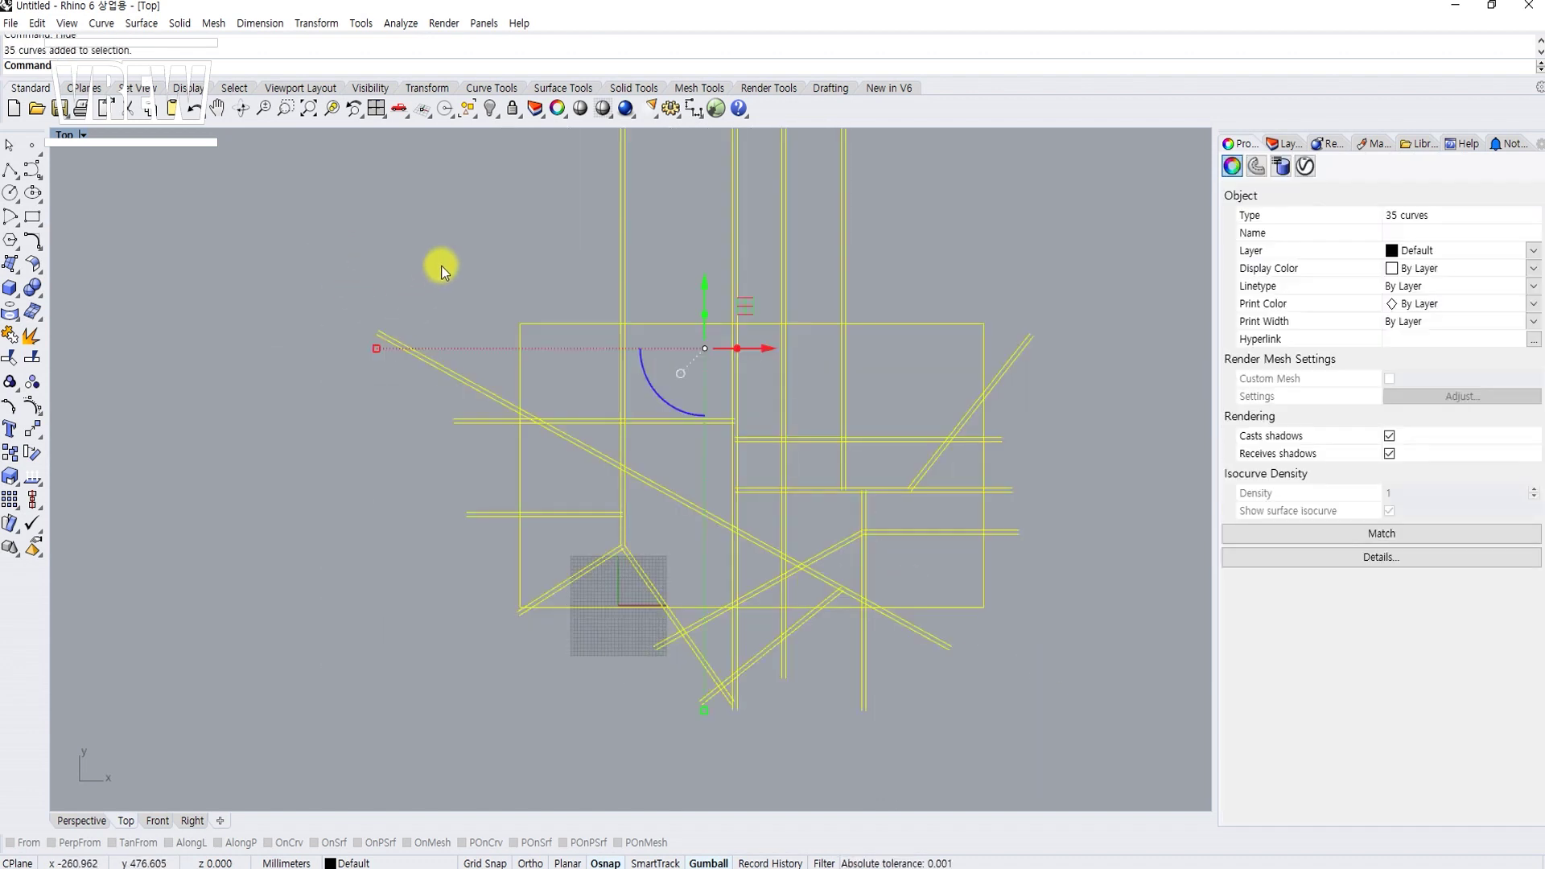
key(Escape)
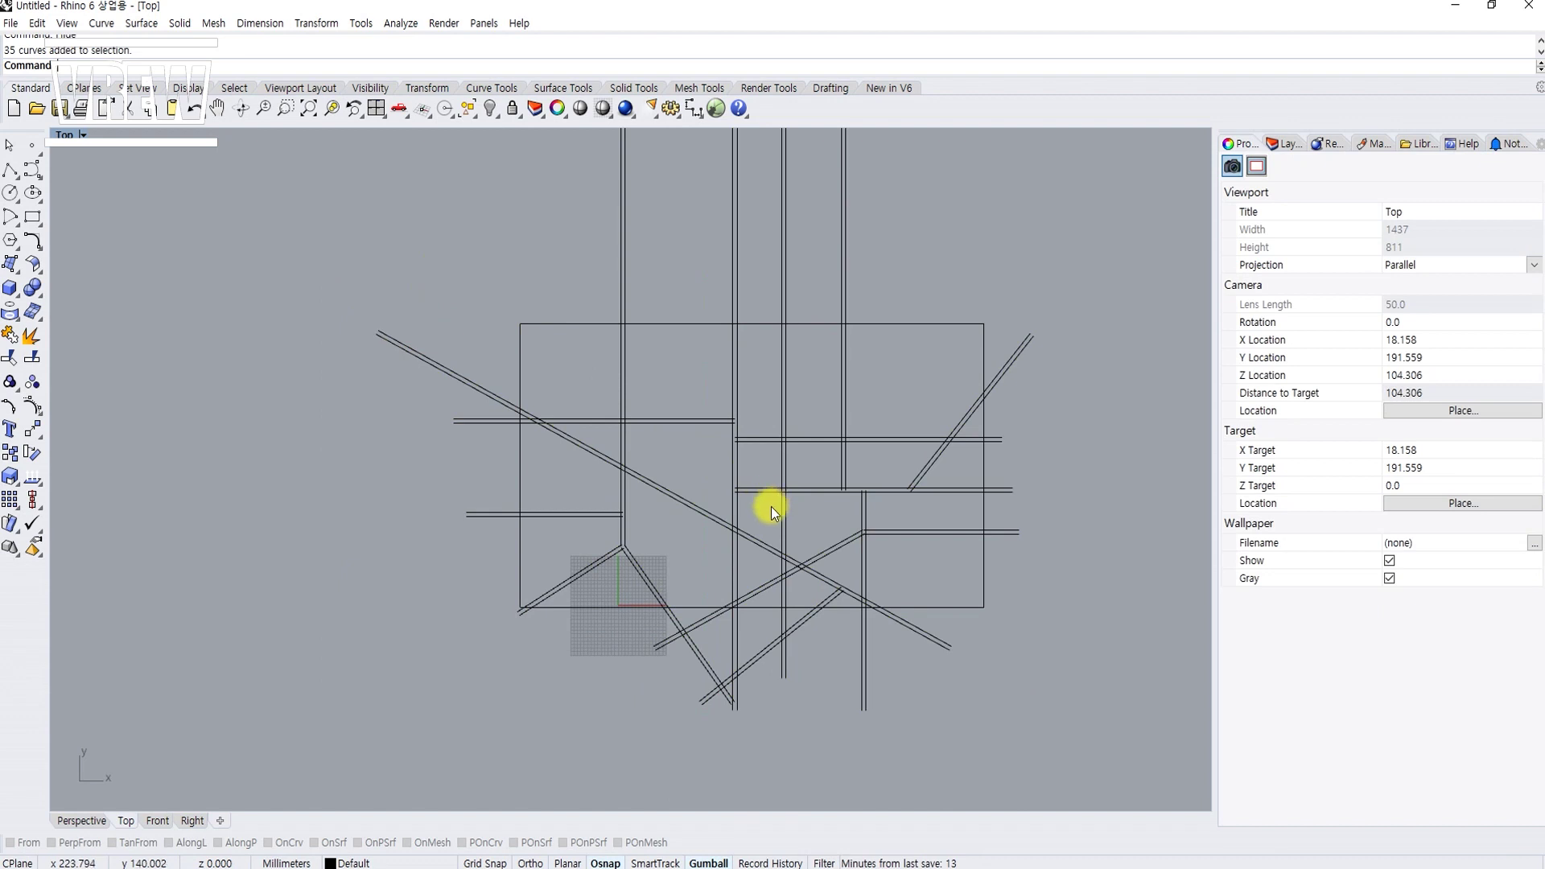
text(CurveBoolean)
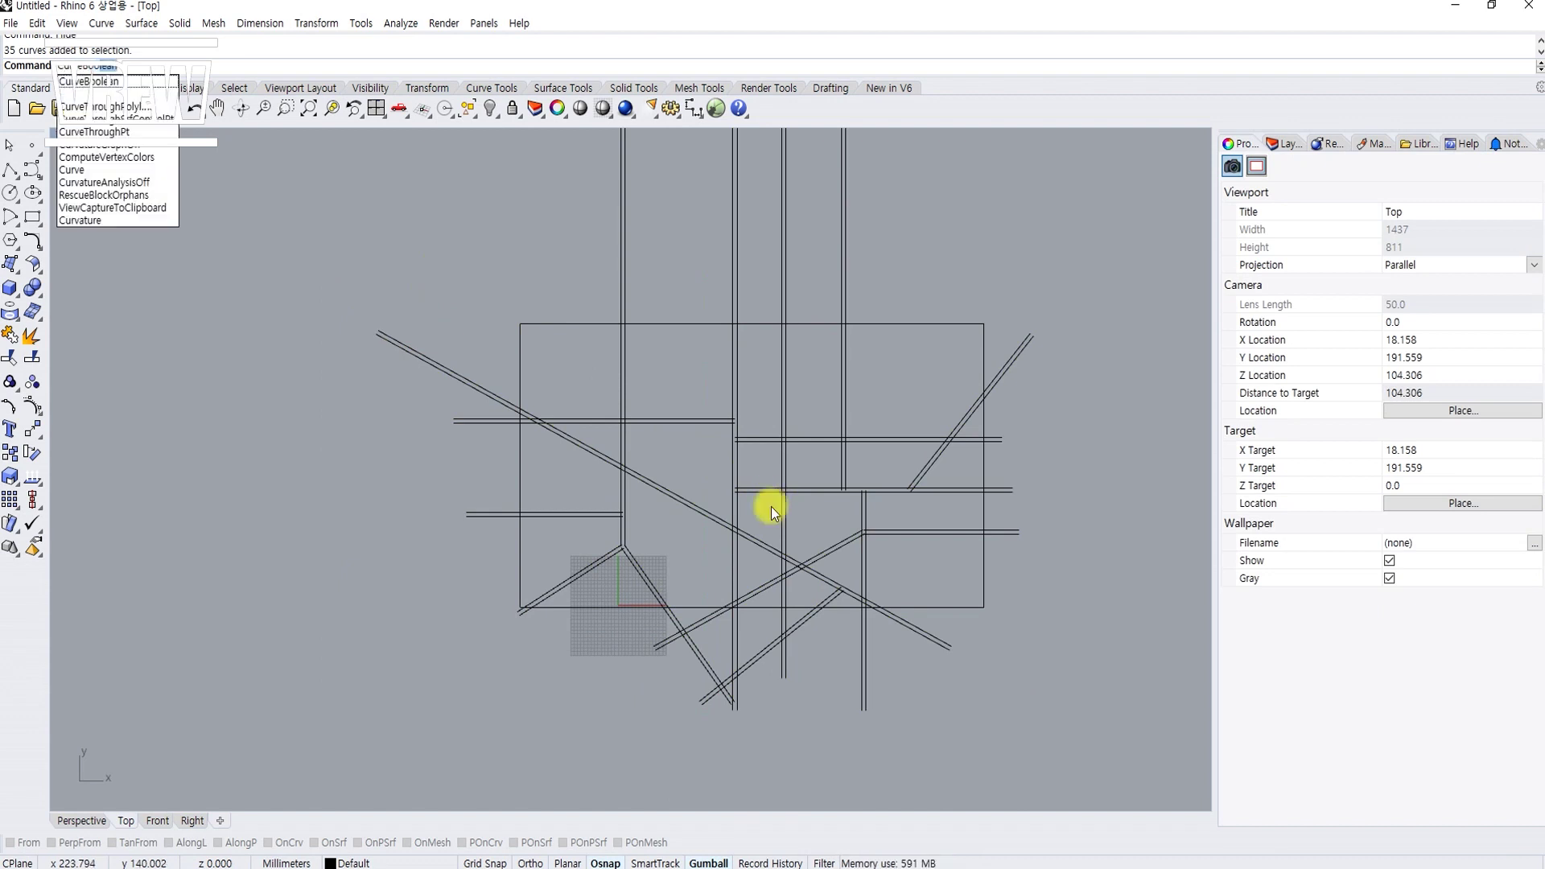
key(Return)
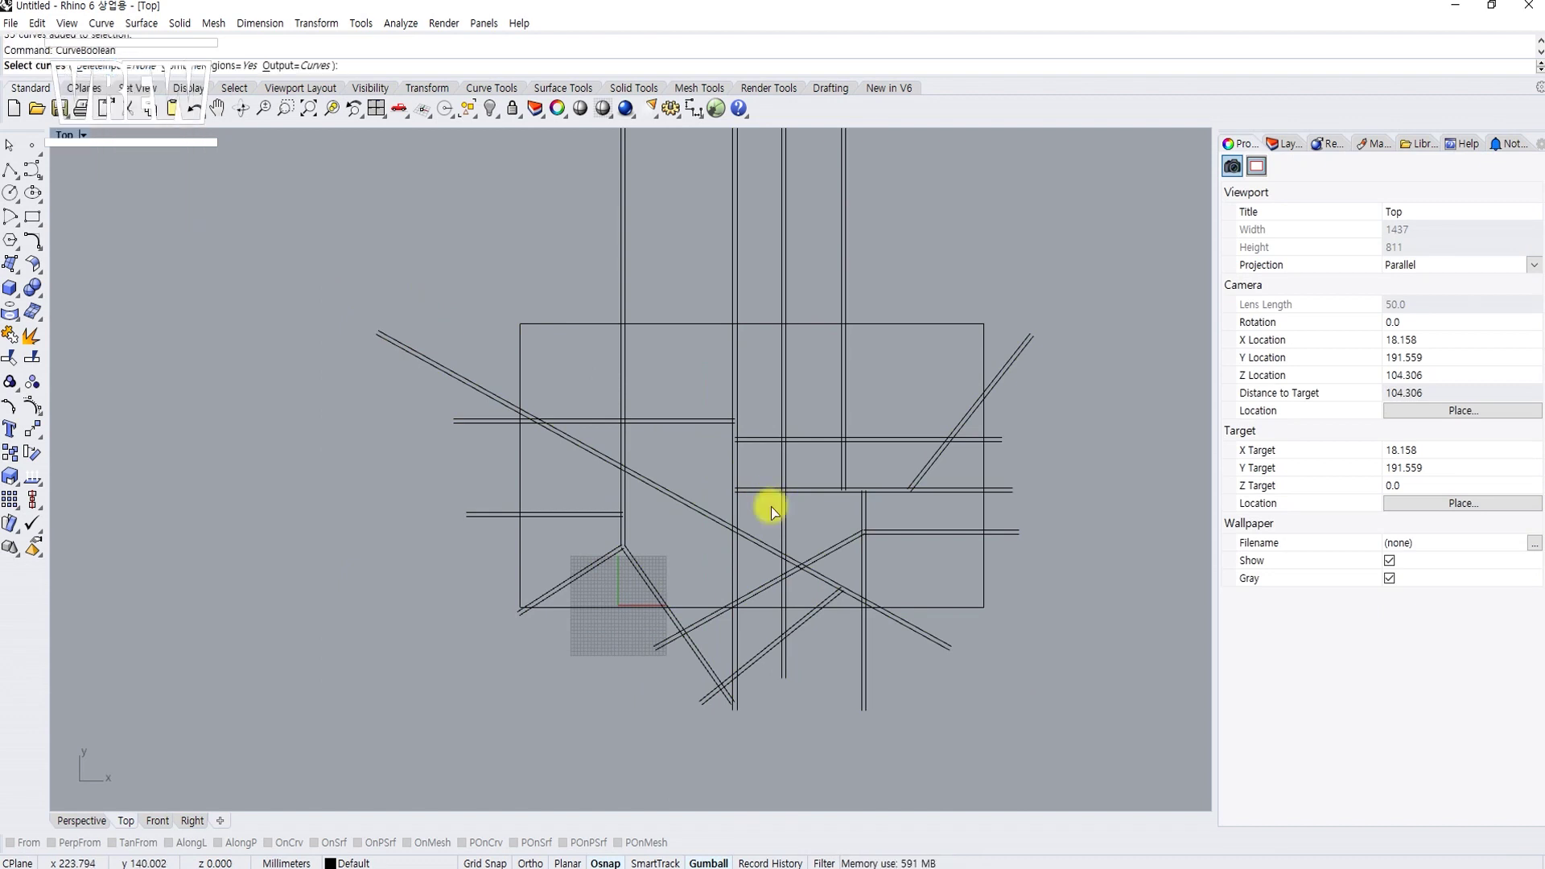
drag(1049, 707, 288, 254)
key(Return)
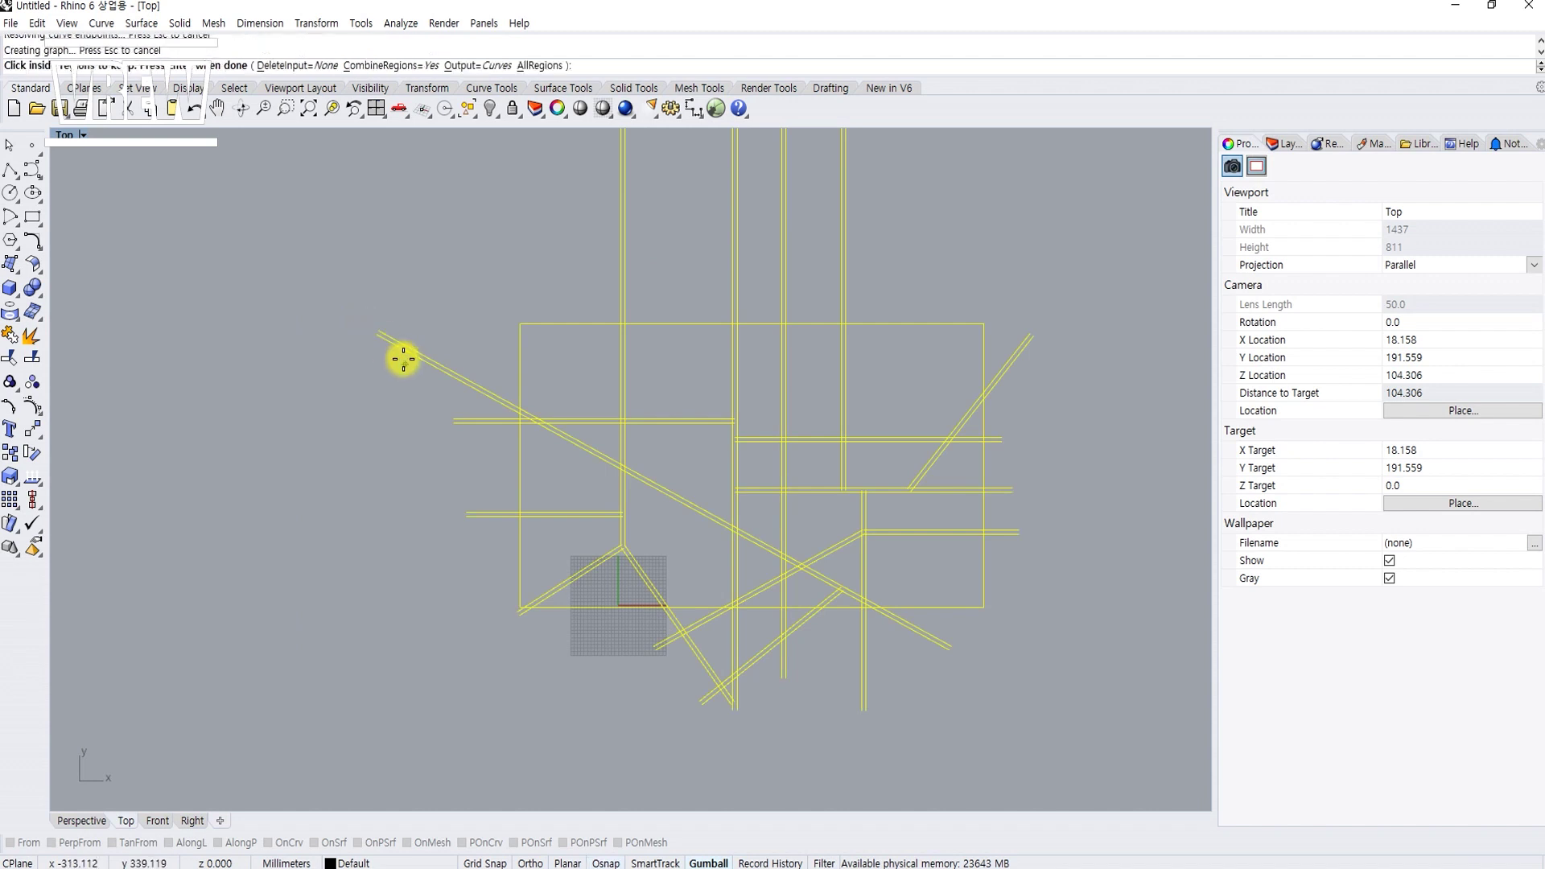
Step: Pick the block regions between the roads along the left side of the rectangle, including the small triangle at its edge
click(589, 411)
scroll(589, 413, up, 1)
click(606, 455)
click(528, 484)
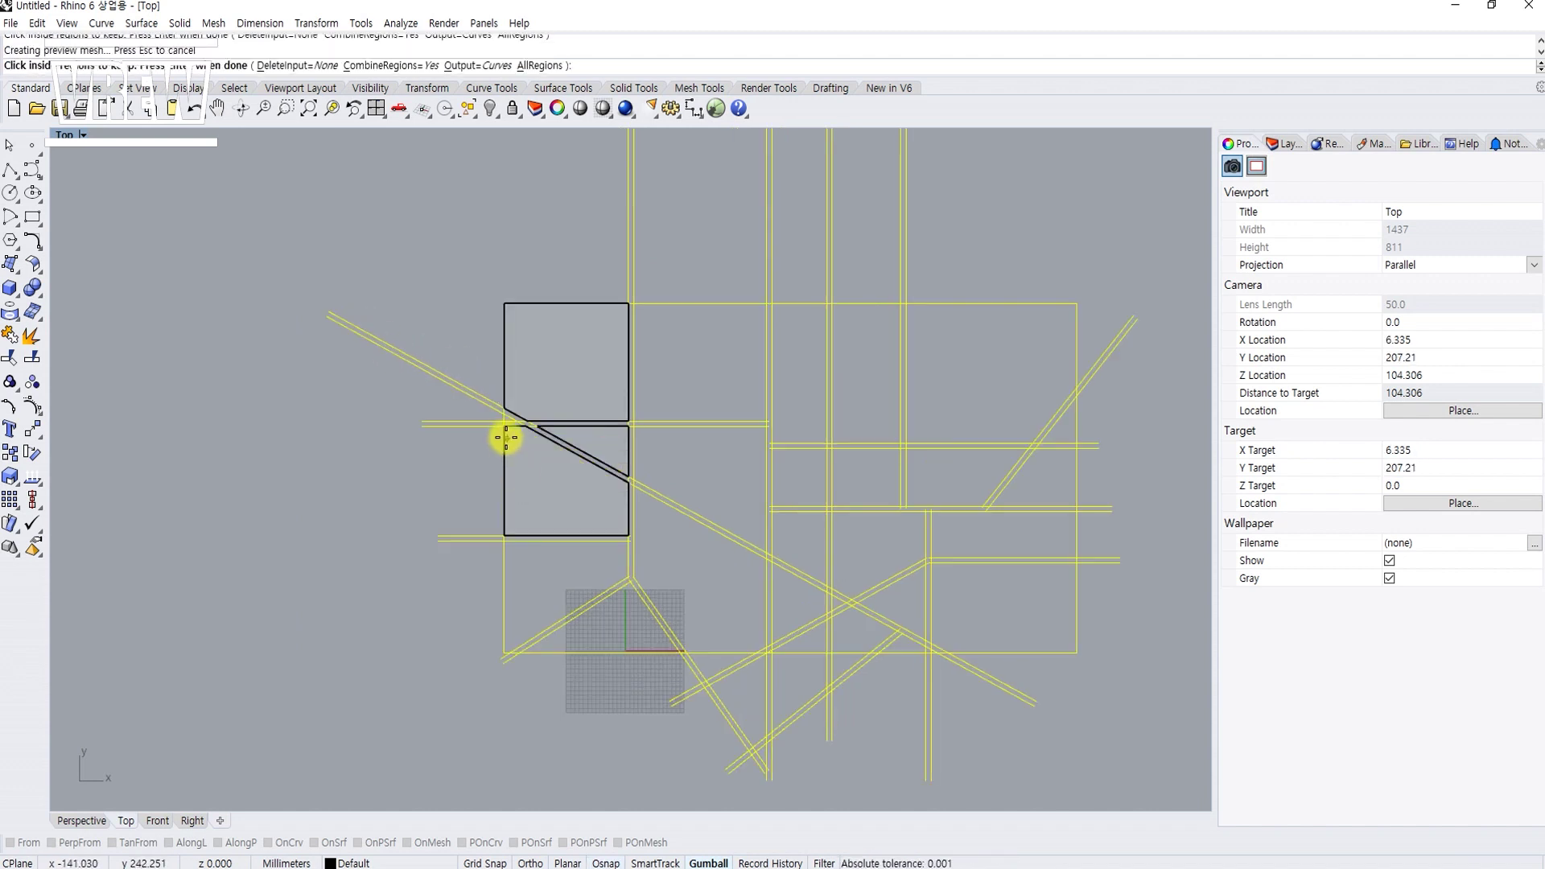
scroll(507, 386, up, 3)
click(507, 387)
scroll(507, 389, down, 3)
scroll(507, 389, up, 1)
click(608, 599)
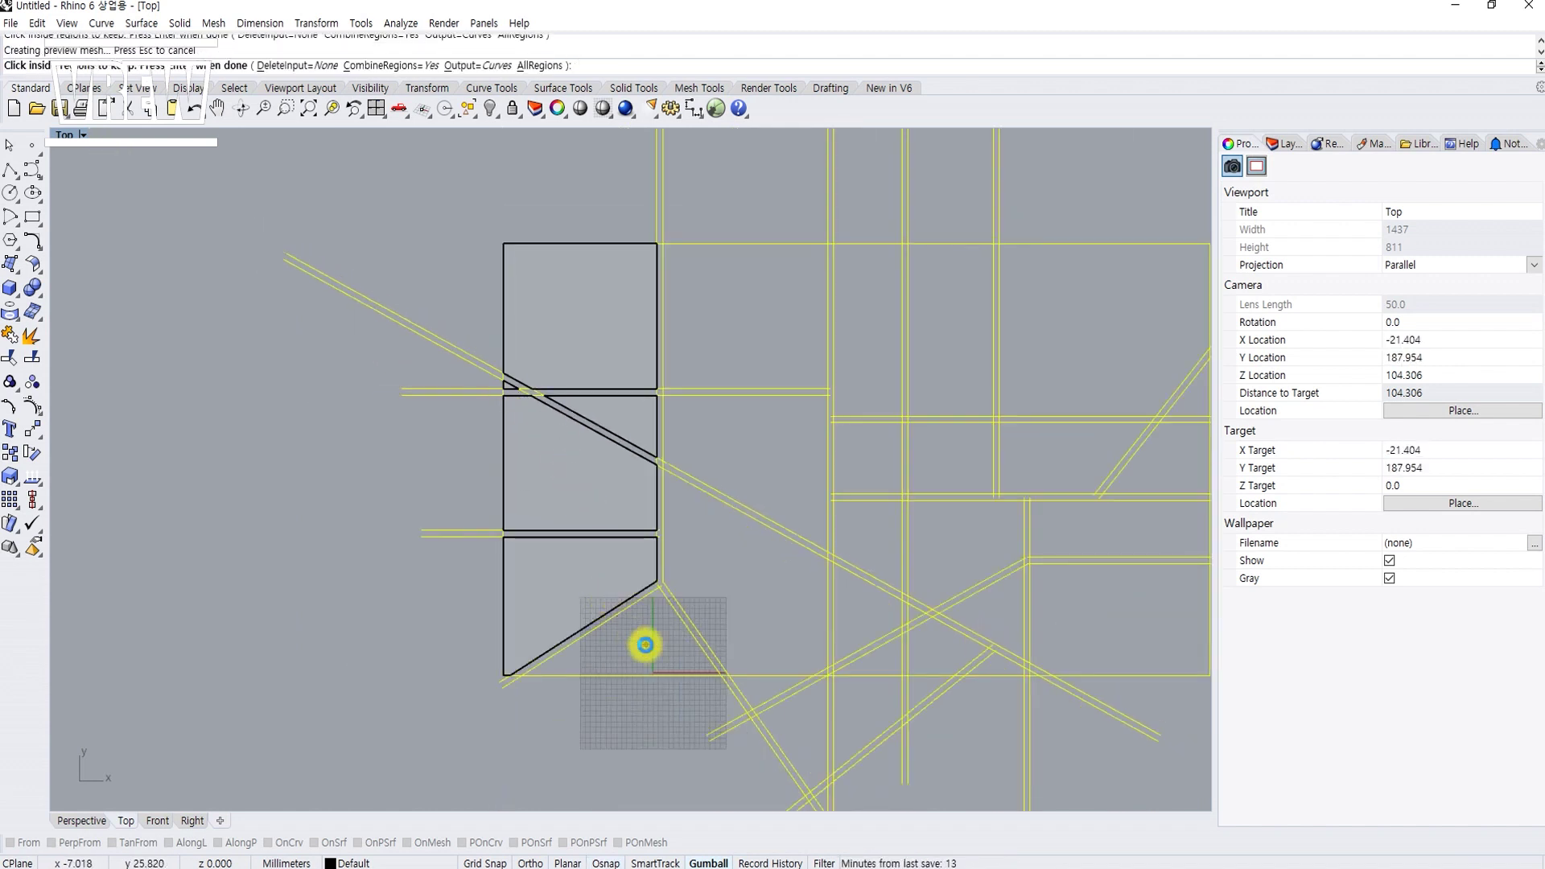
Step: Add the block regions in the middle of the rectangle to the regions to keep, leaving the road strips out
click(641, 638)
click(716, 594)
click(735, 467)
click(725, 333)
click(857, 348)
click(862, 482)
click(940, 440)
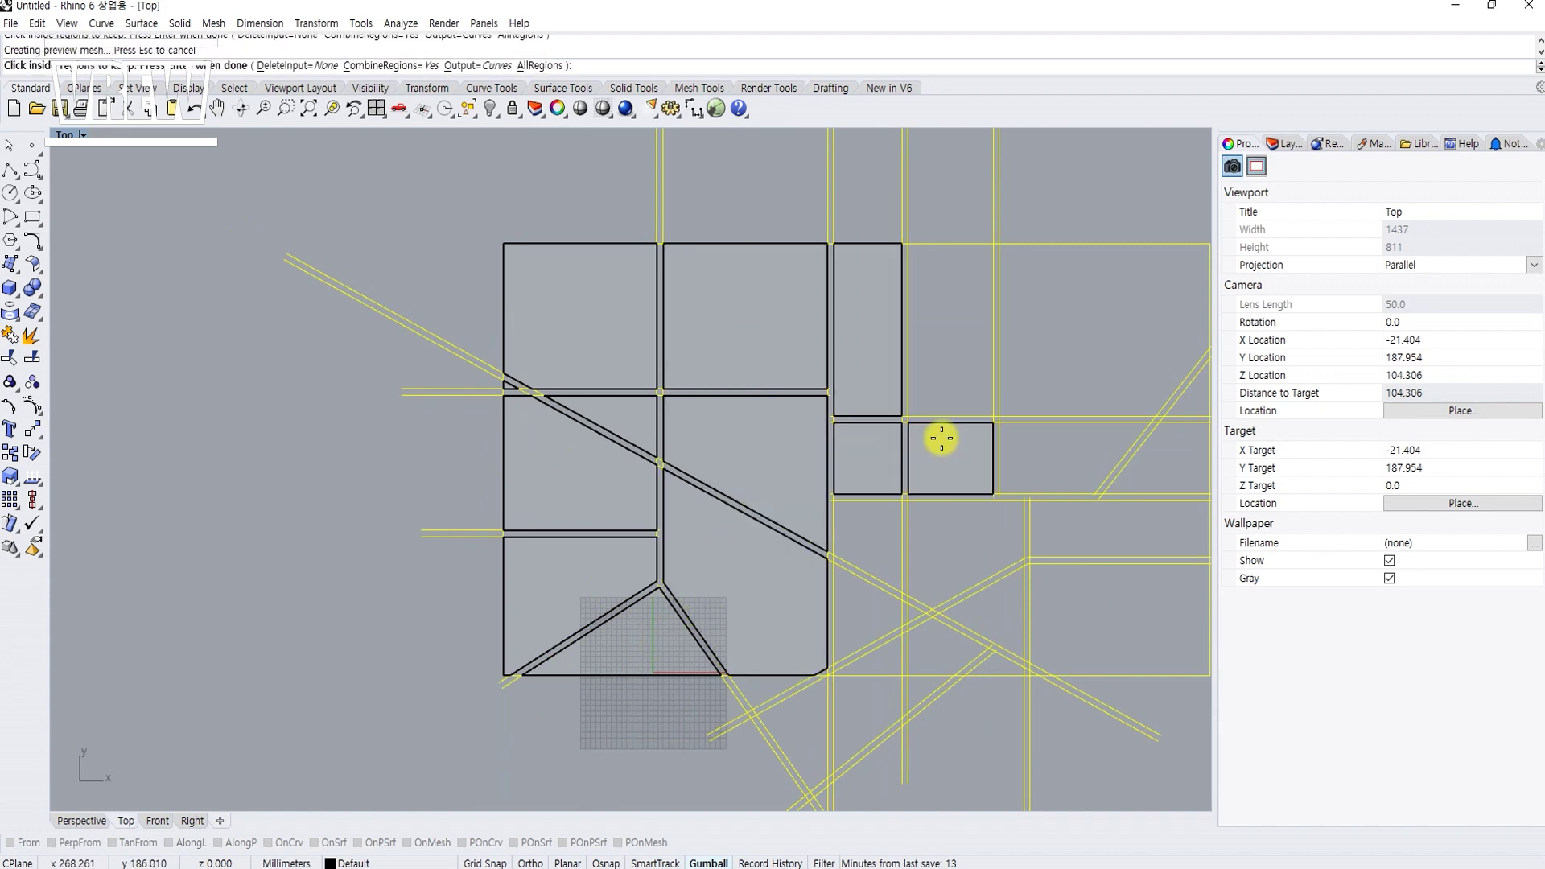
click(938, 369)
click(880, 541)
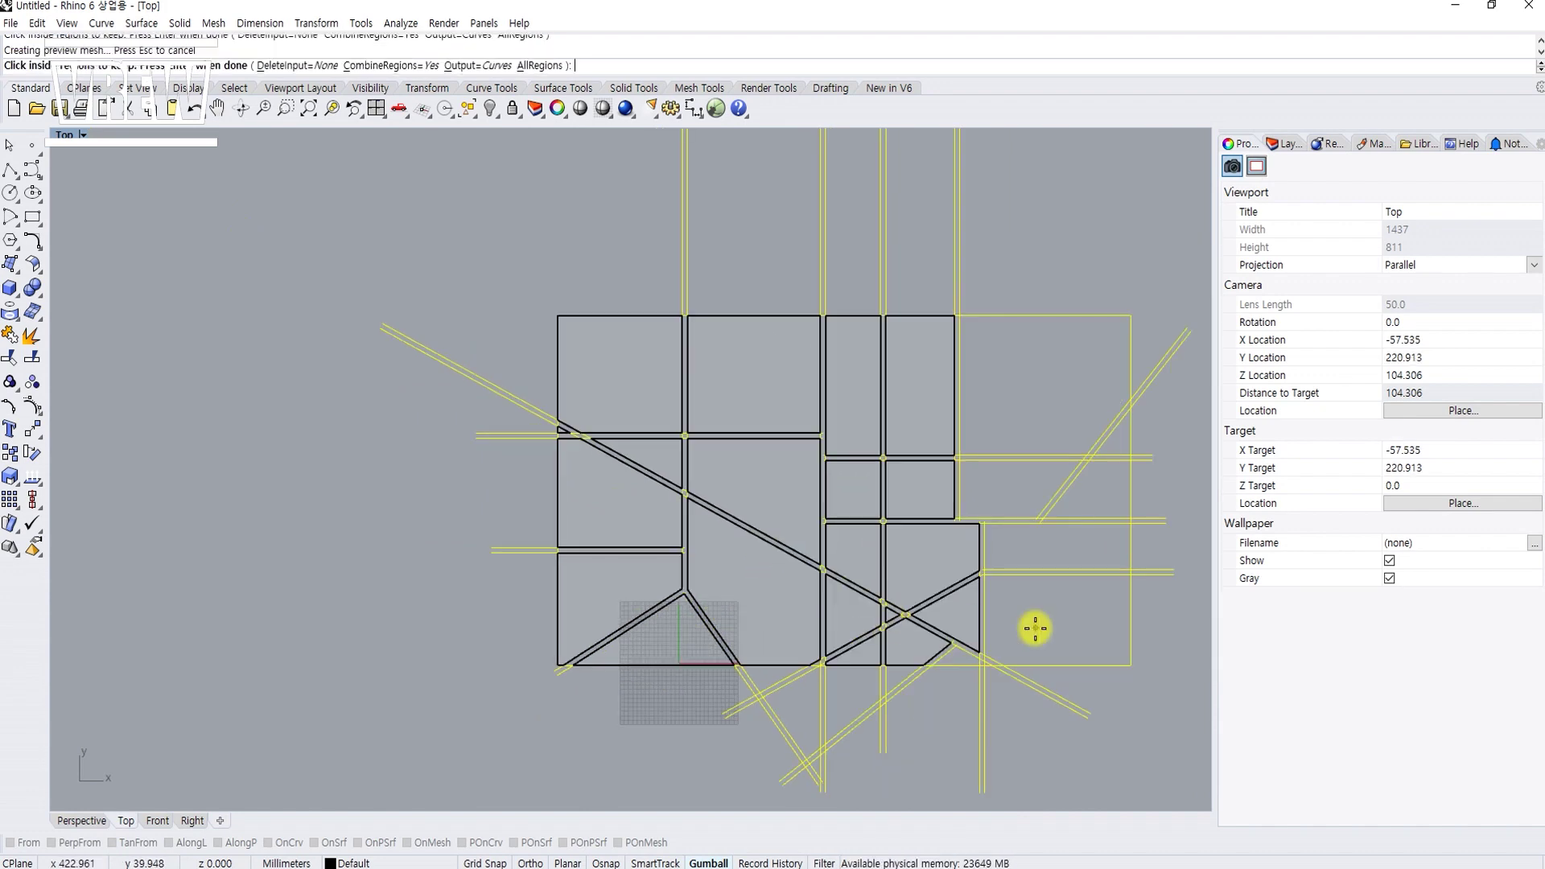
Step: Add the remaining block regions on the right side of the rectangle and finish the curve Boolean
click(1035, 628)
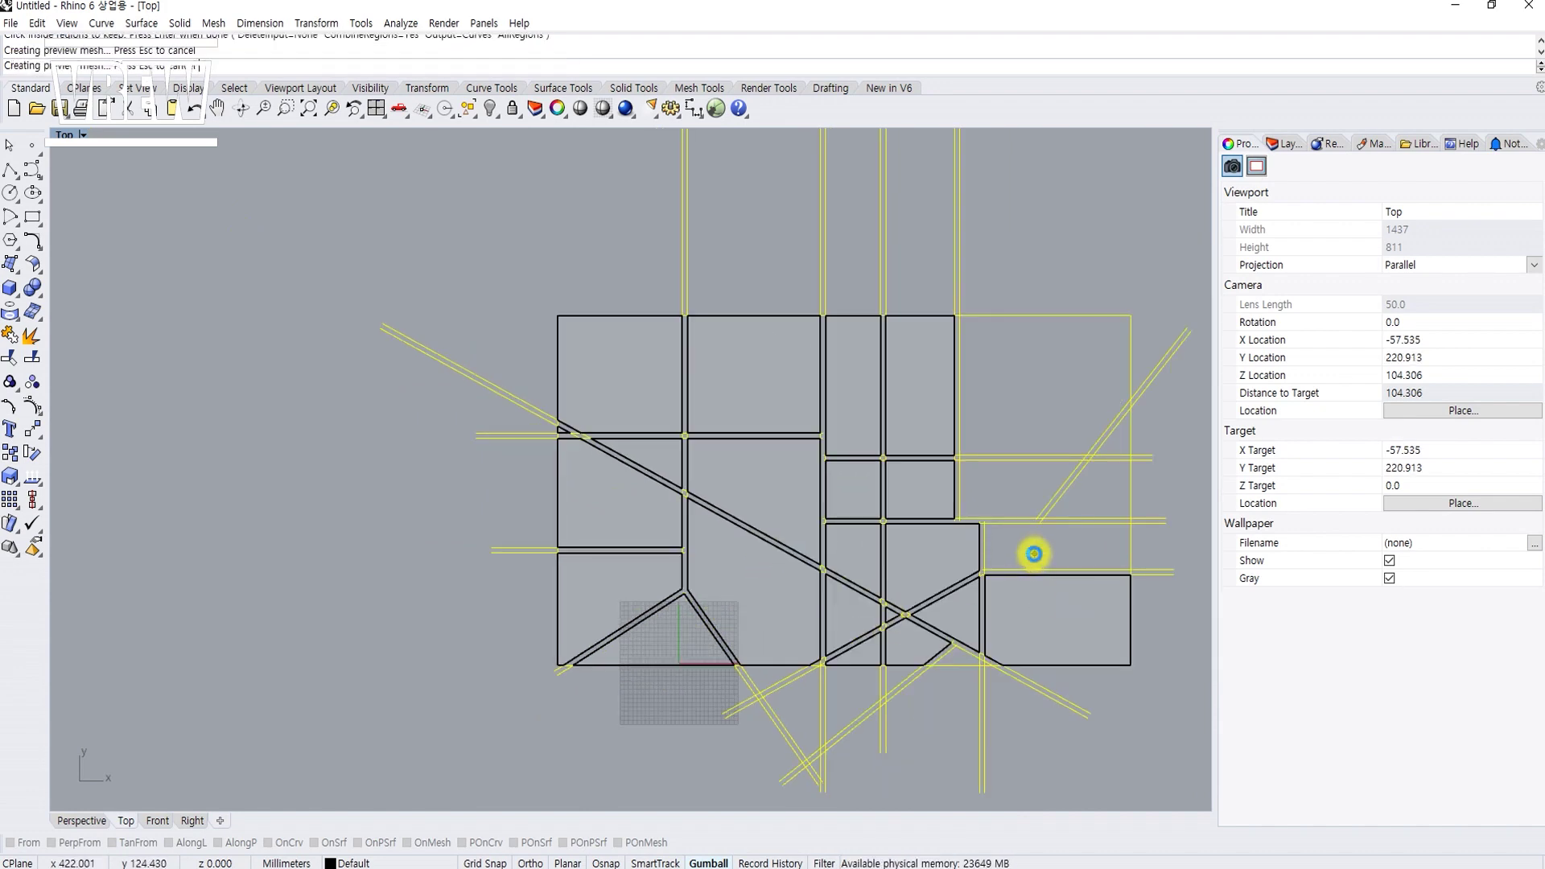
click(1035, 552)
click(1043, 492)
click(1083, 484)
click(1079, 387)
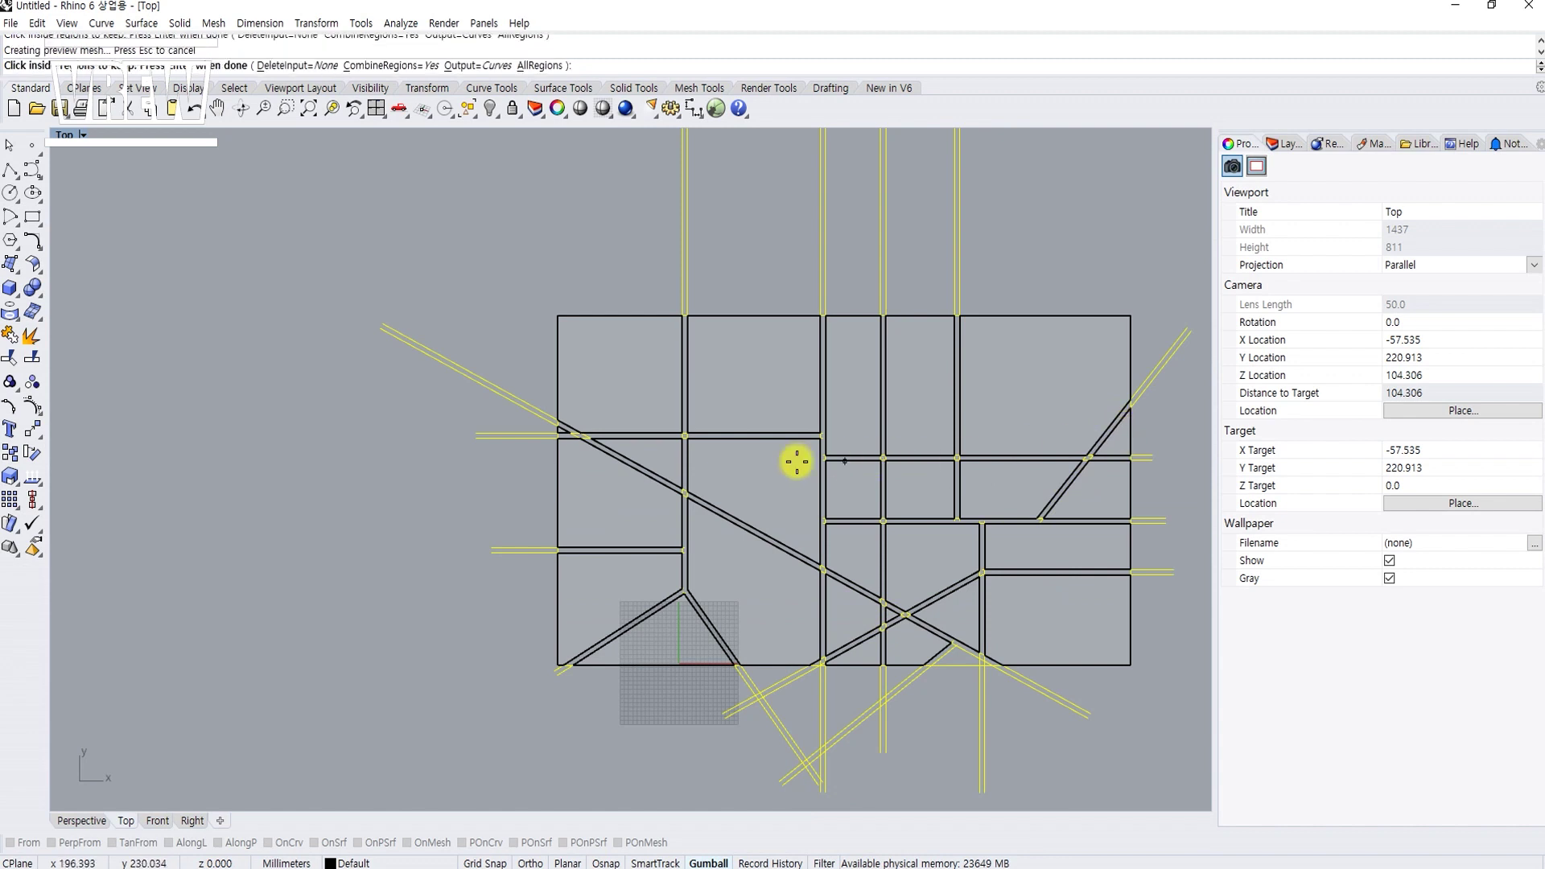
key(Return)
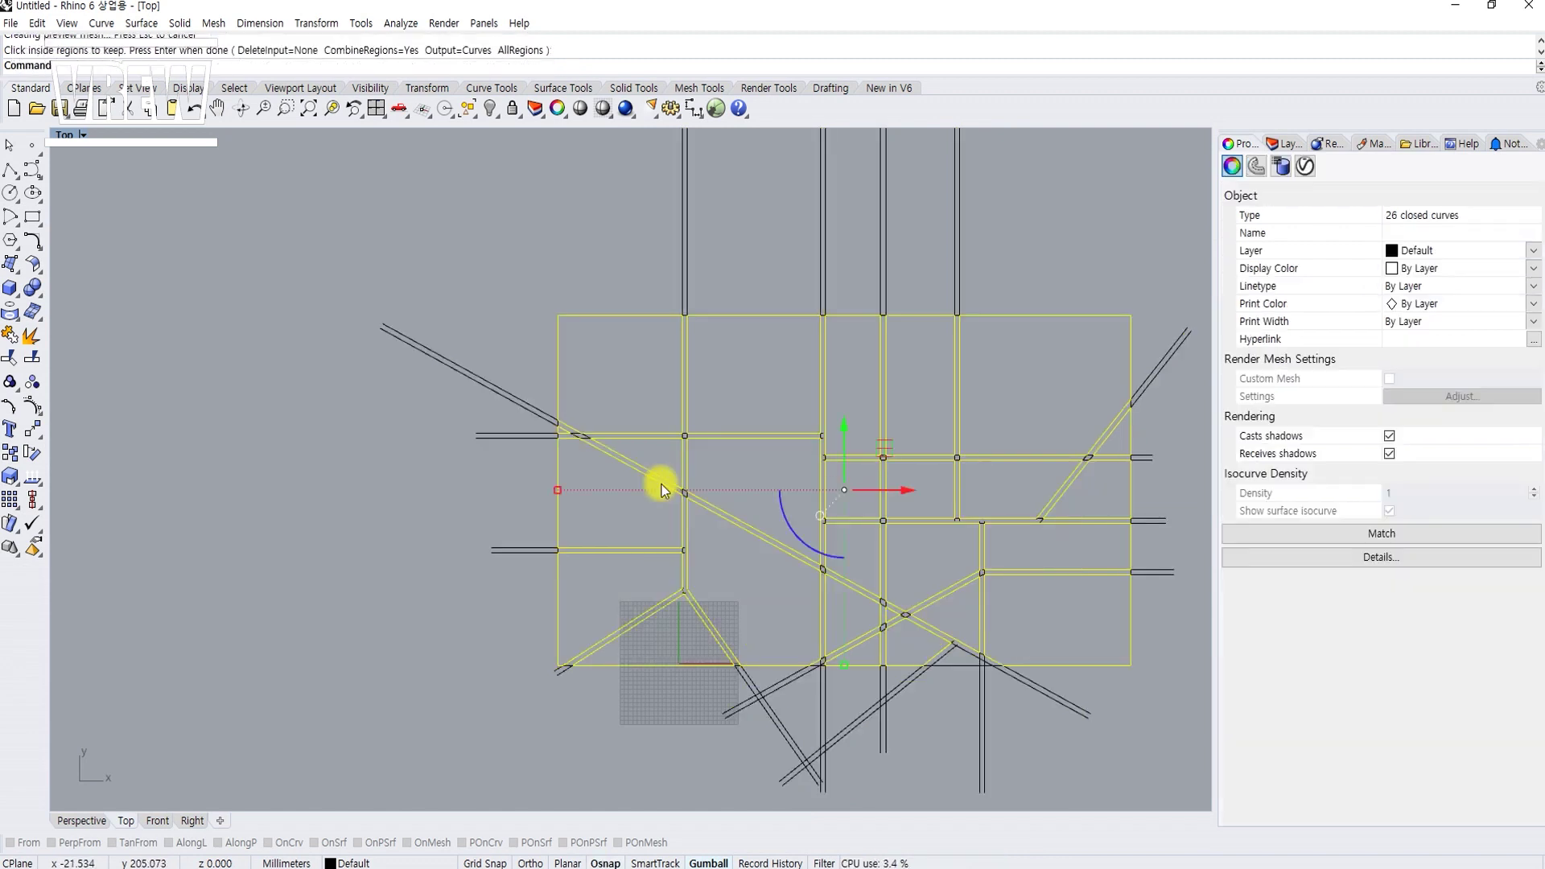
Step: Group the closed block outlines and select the group once to check it
right_drag(705, 530, 643, 517)
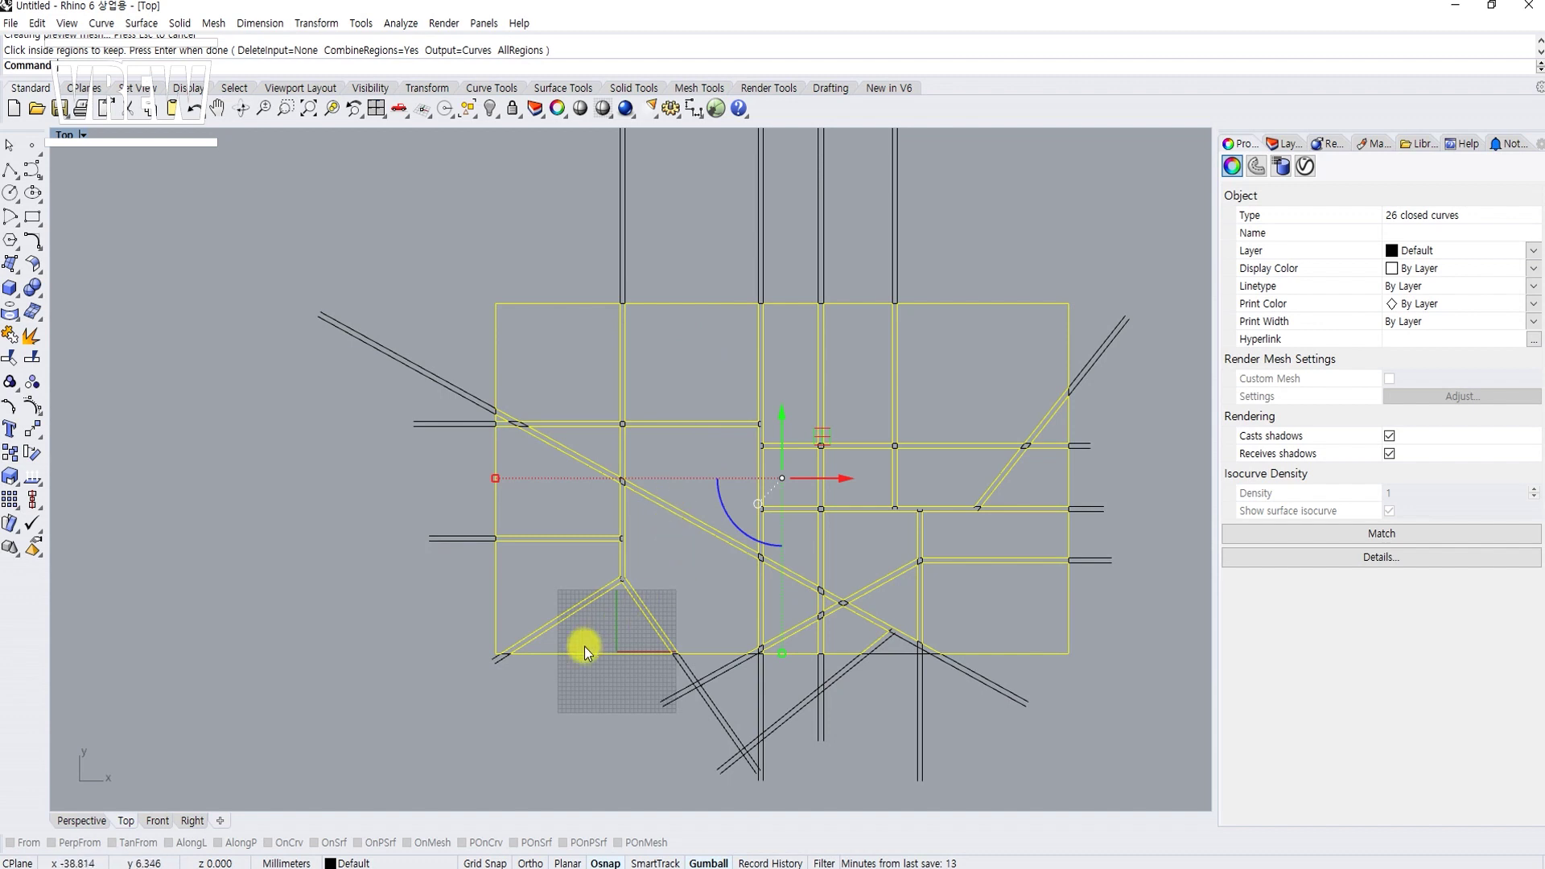
text(gro)
key(Return)
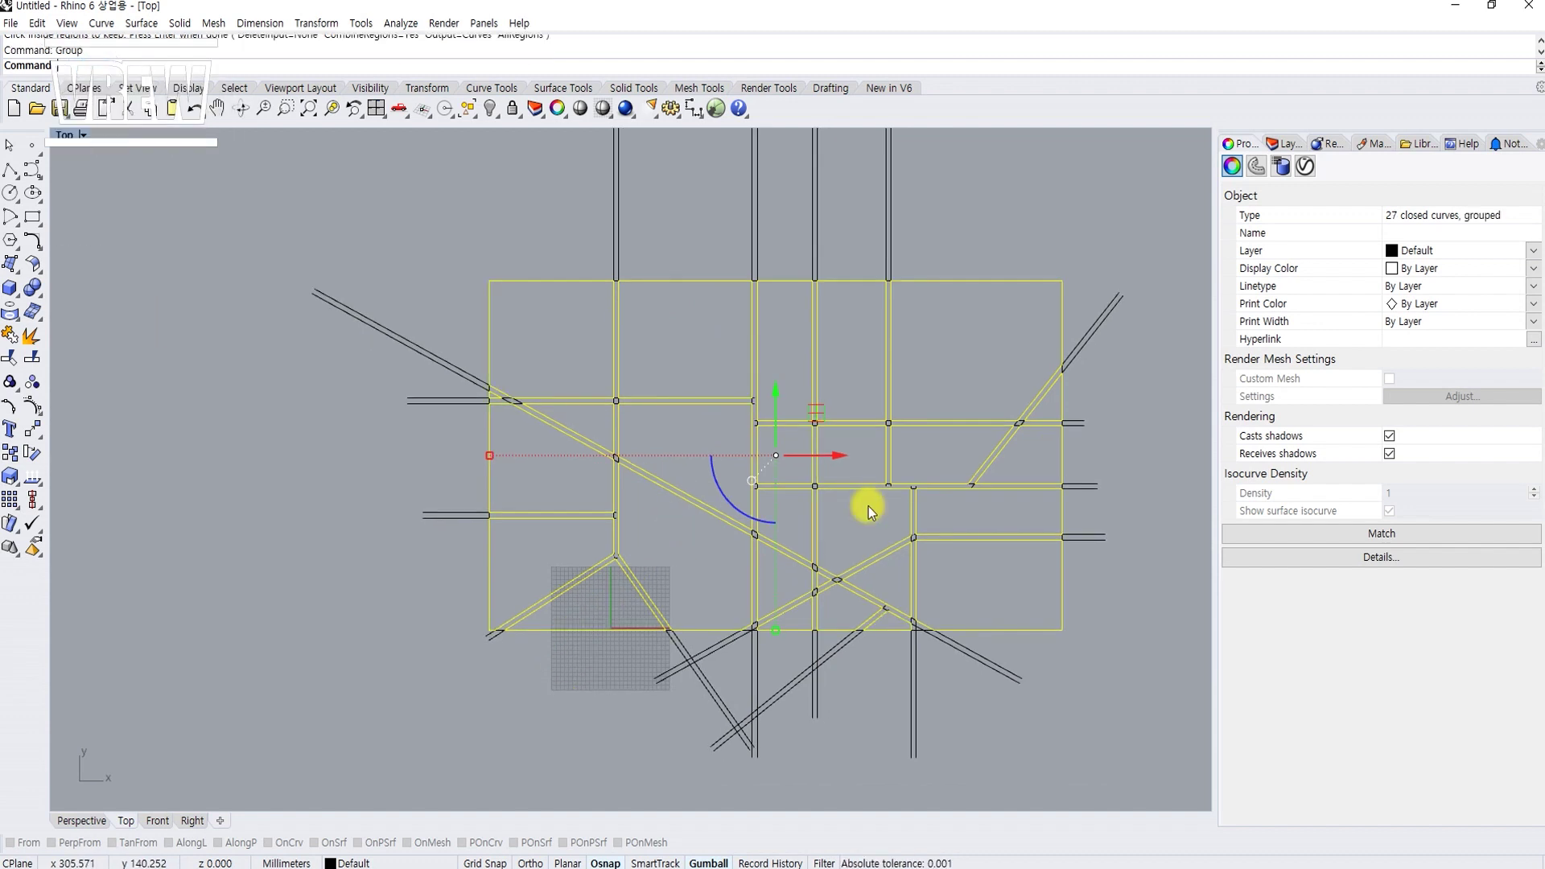
key(Escape)
click(534, 630)
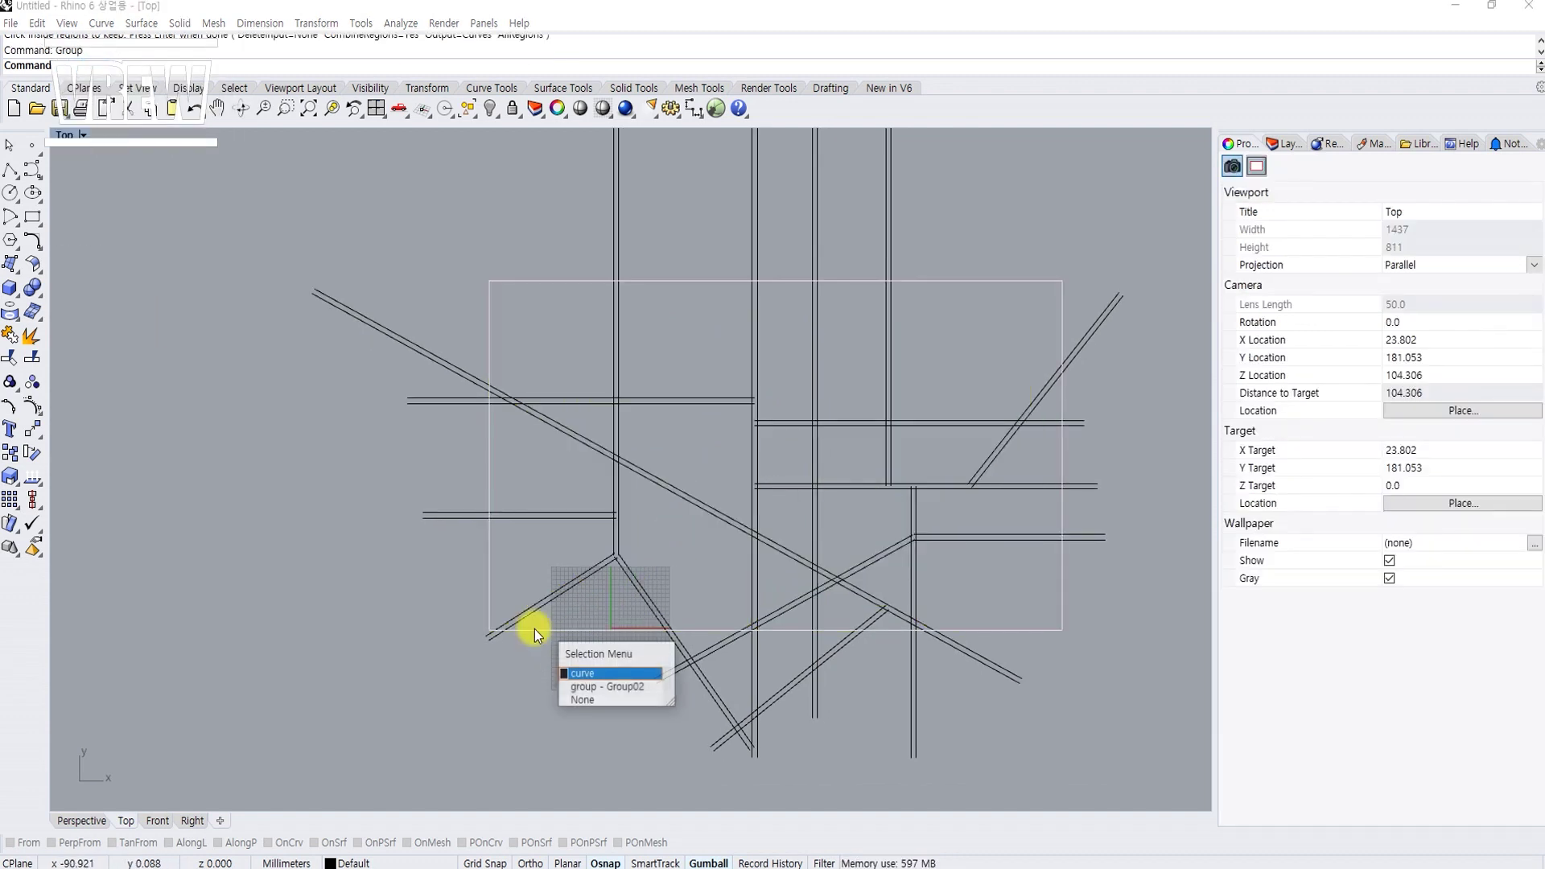
click(594, 686)
key(Escape)
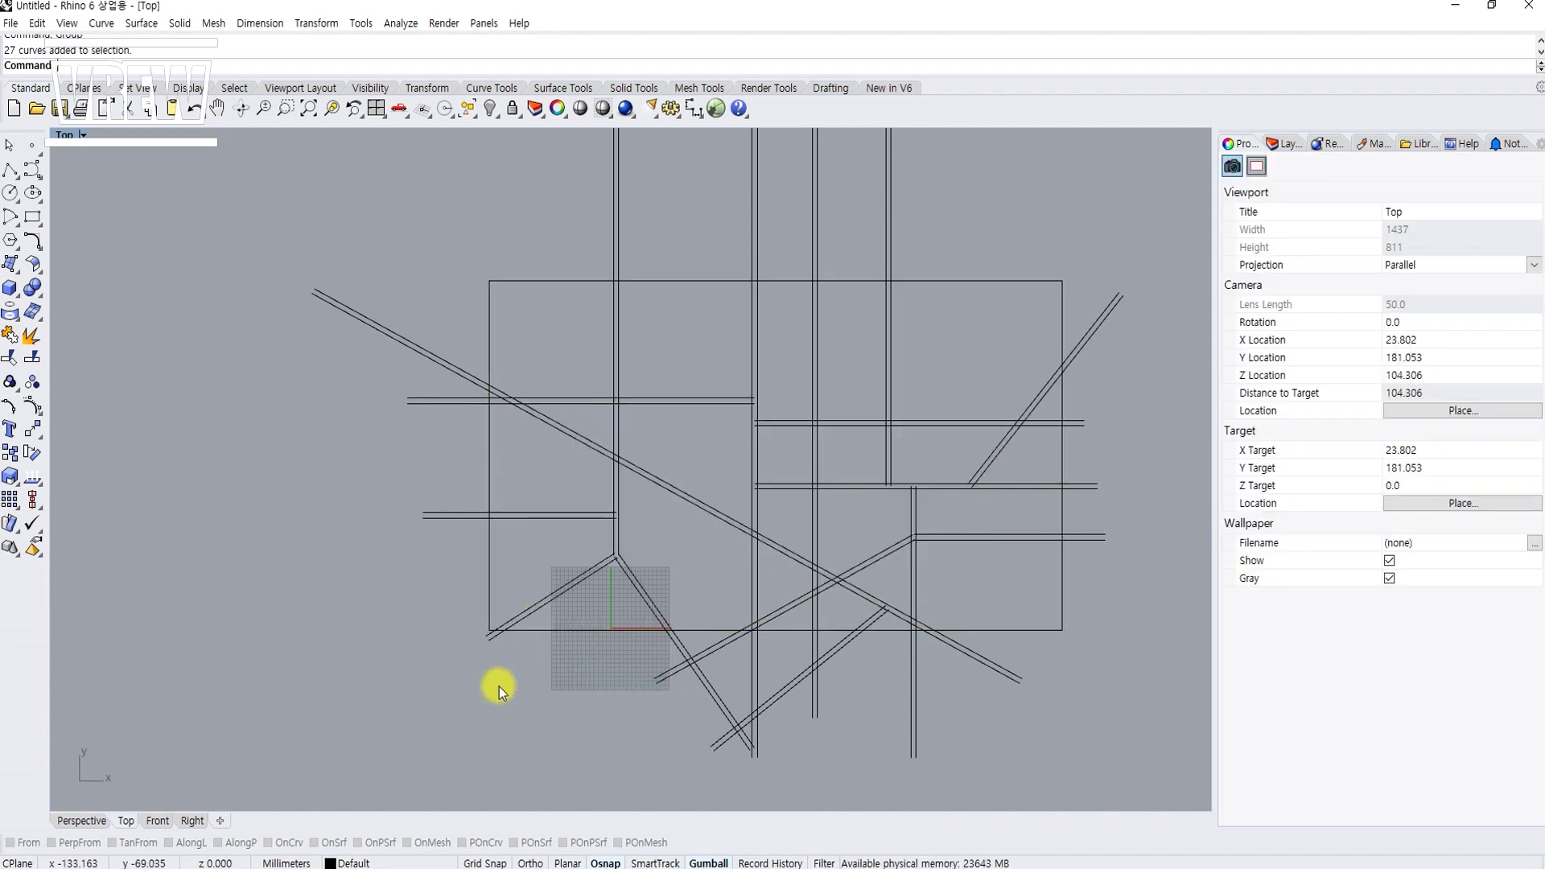
Step: Select all open curves with SelOpenCrv and delete these road lines, keeping the block outlines and the rectangle
click(563, 634)
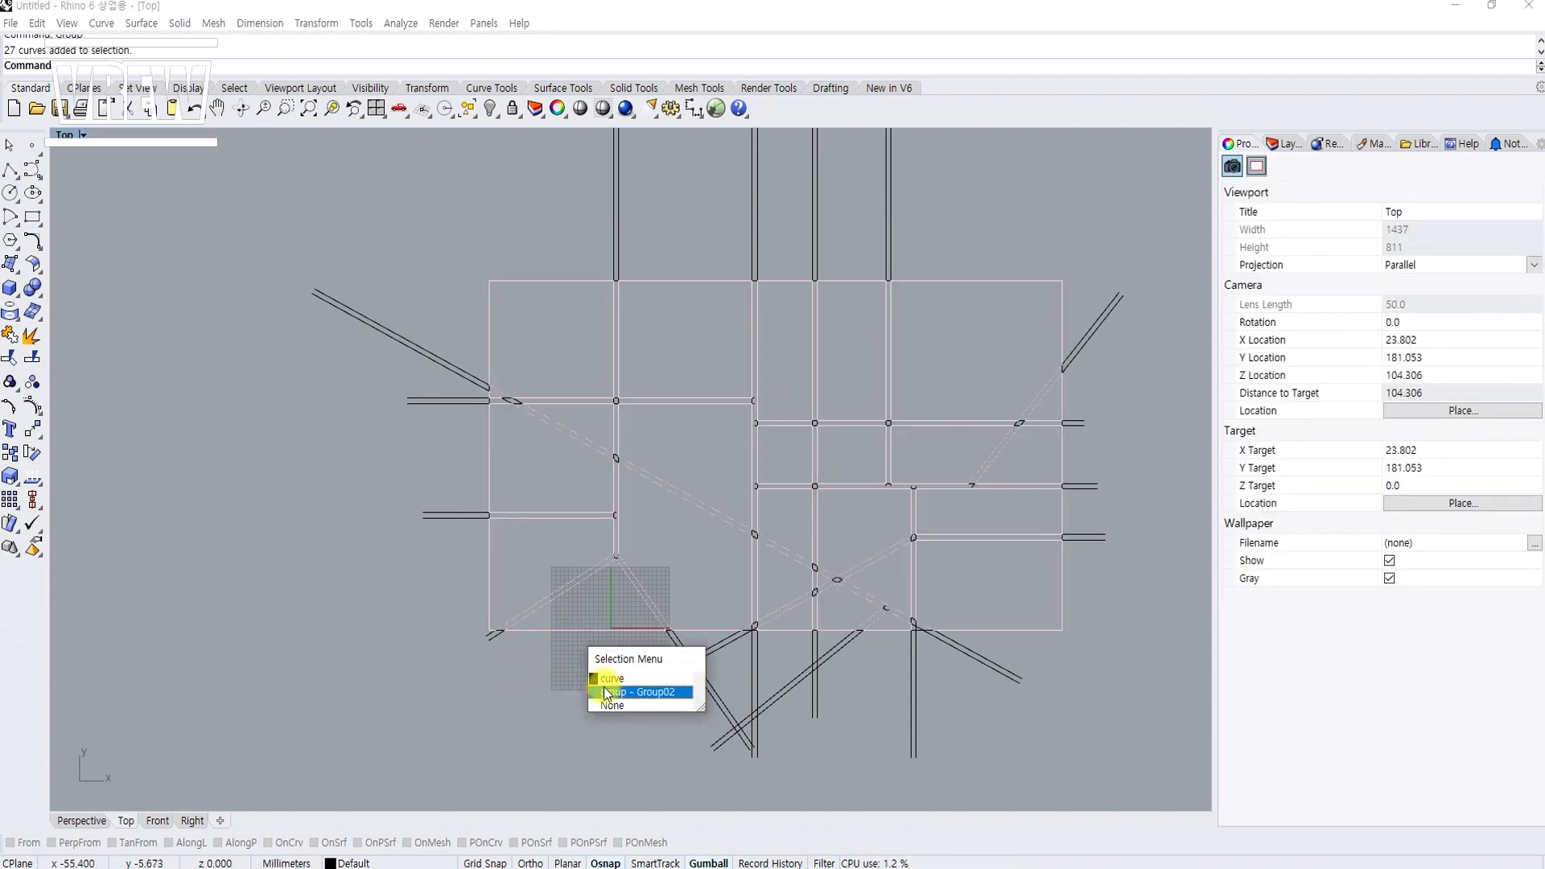
click(604, 687)
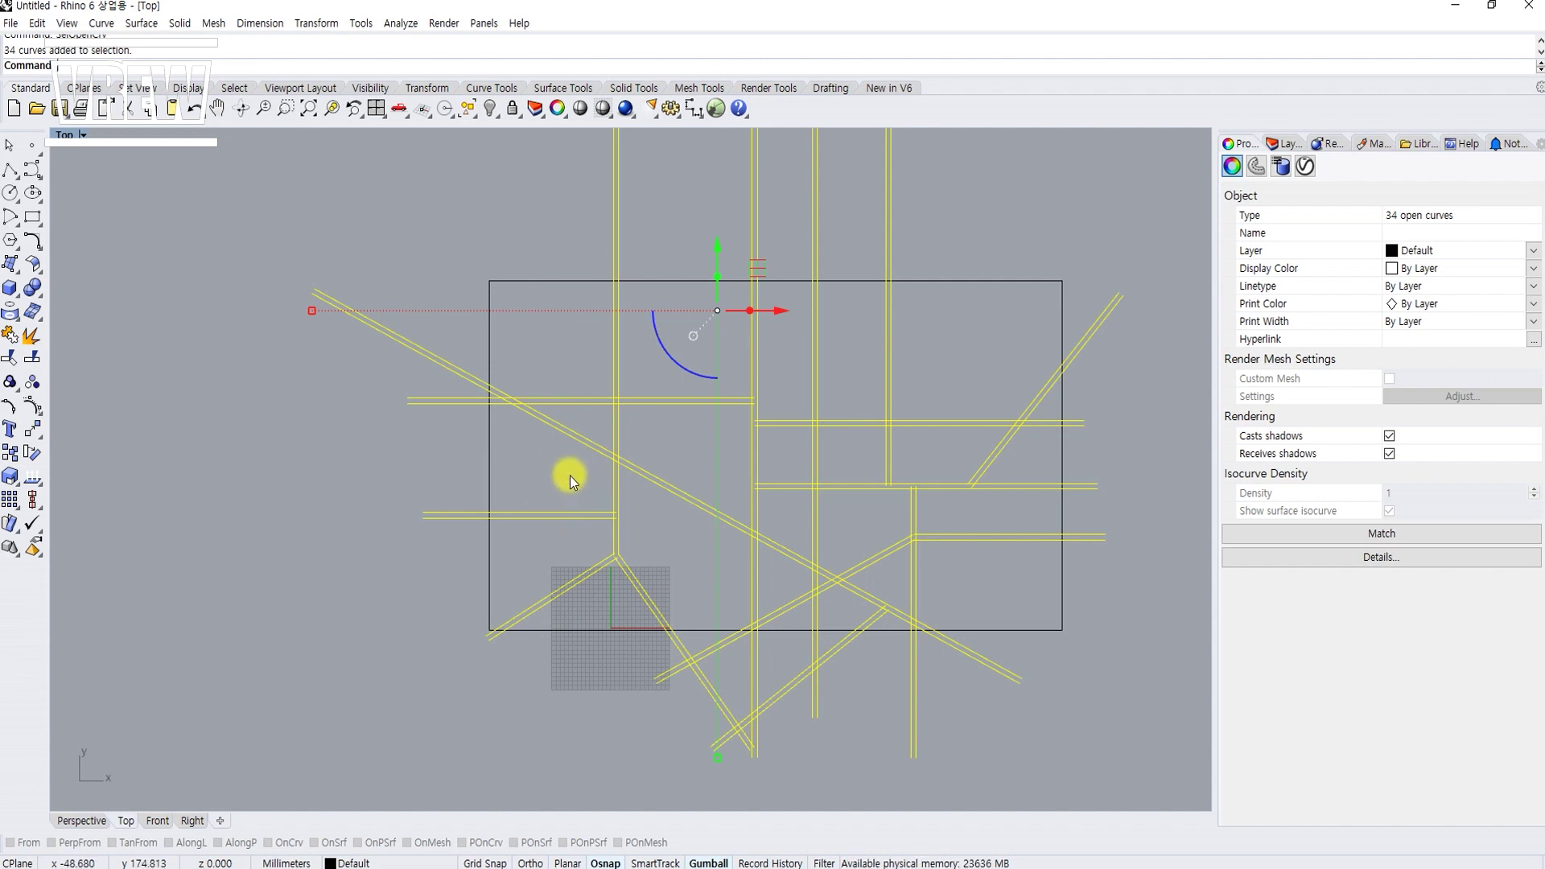
key(Delete)
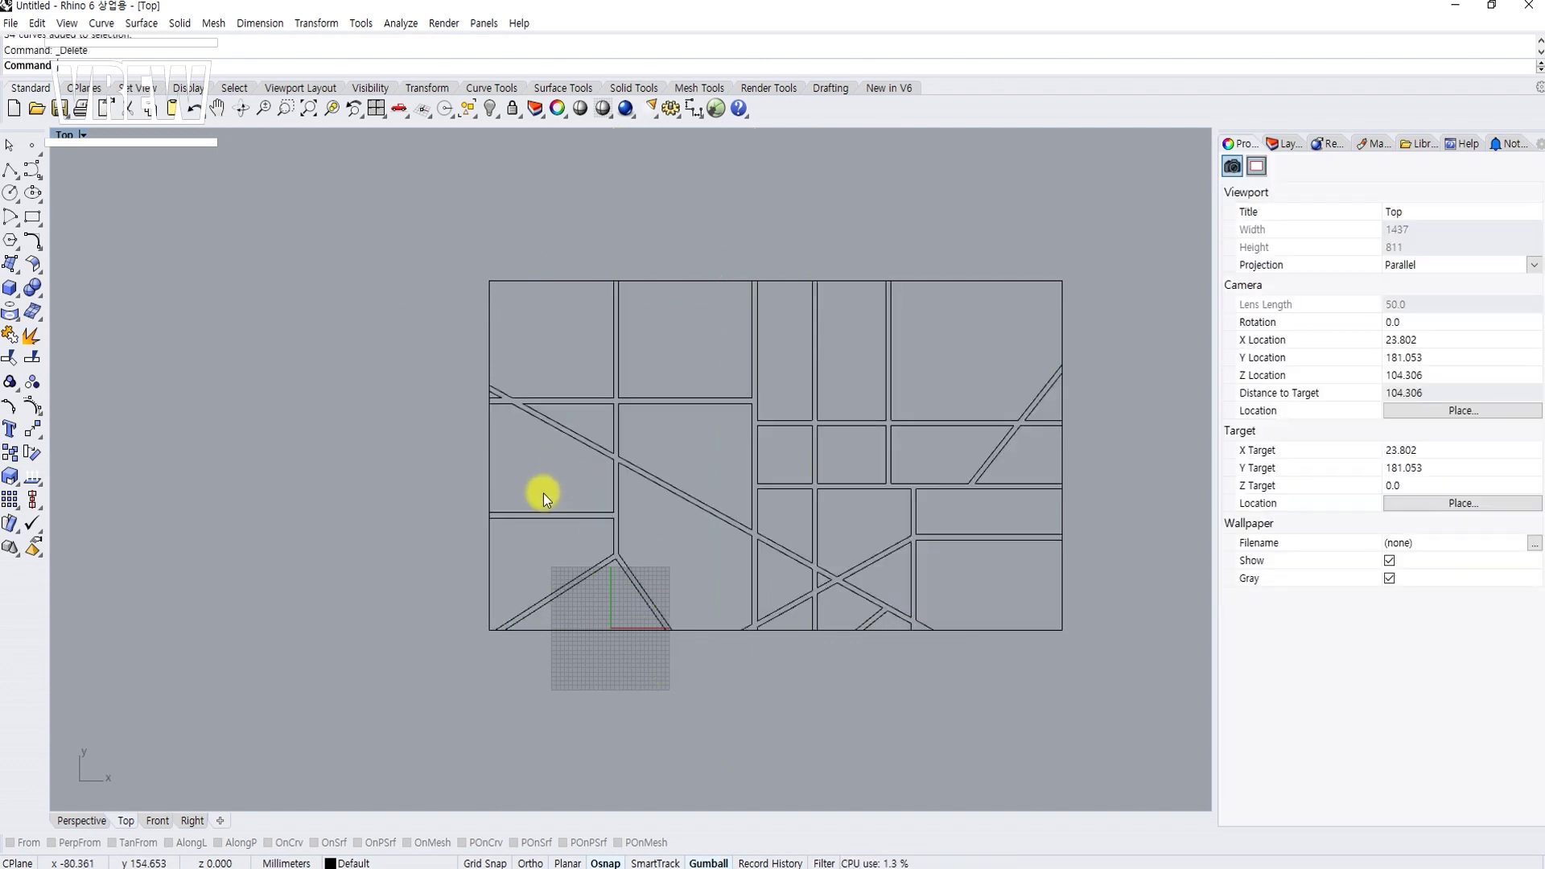
Step: Offset the boundary rectangle outward to form an outer border around the blocks
click(588, 632)
scroll(588, 632, up, 2)
right_drag(588, 632, 495, 625)
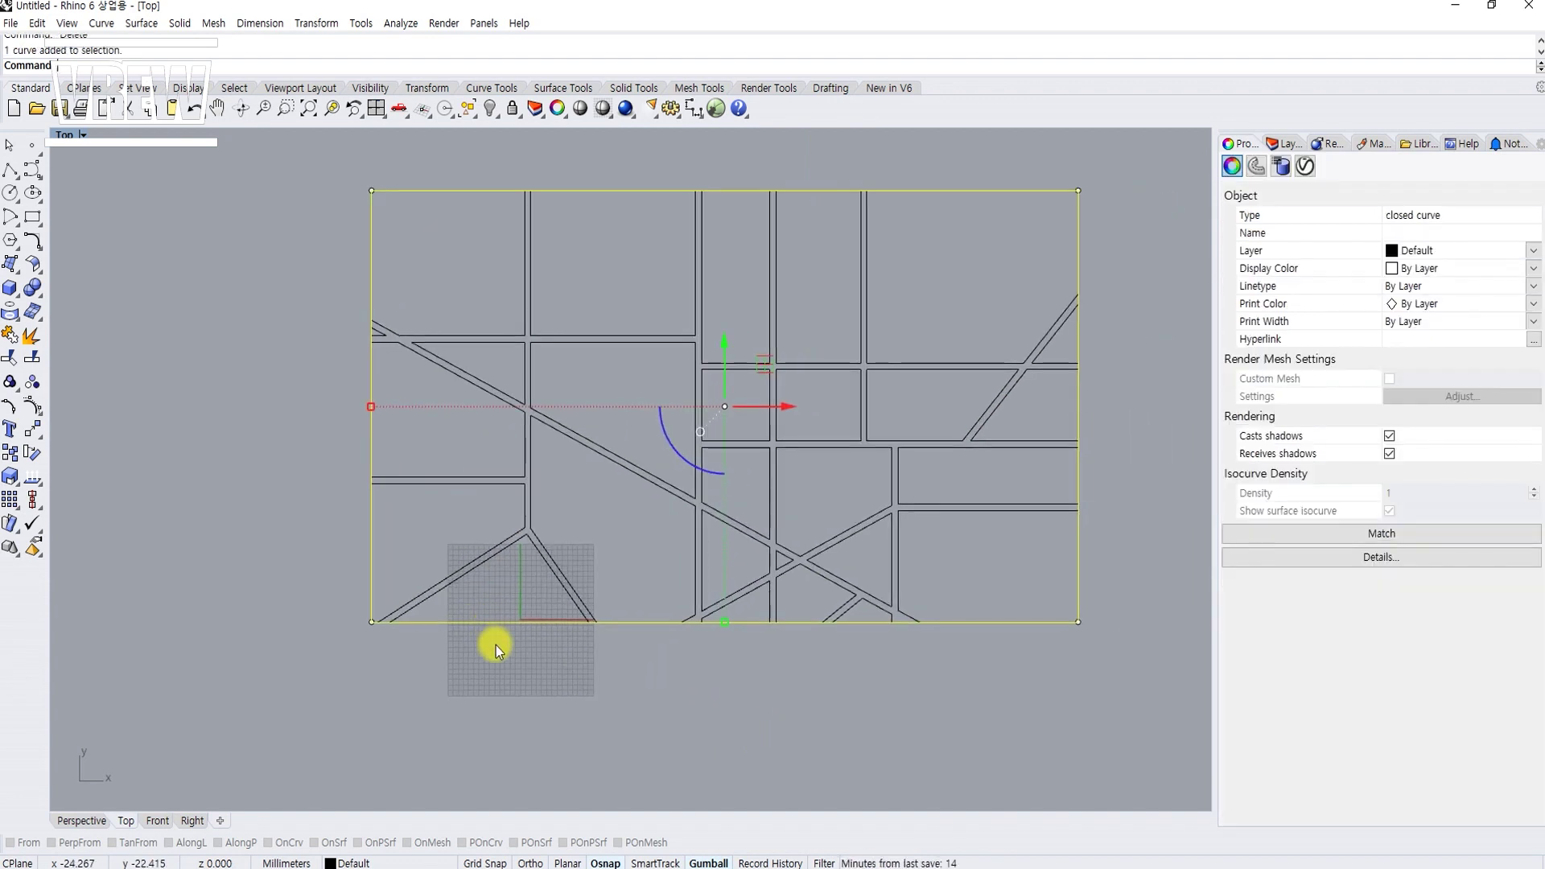
text(Offset)
key(Return)
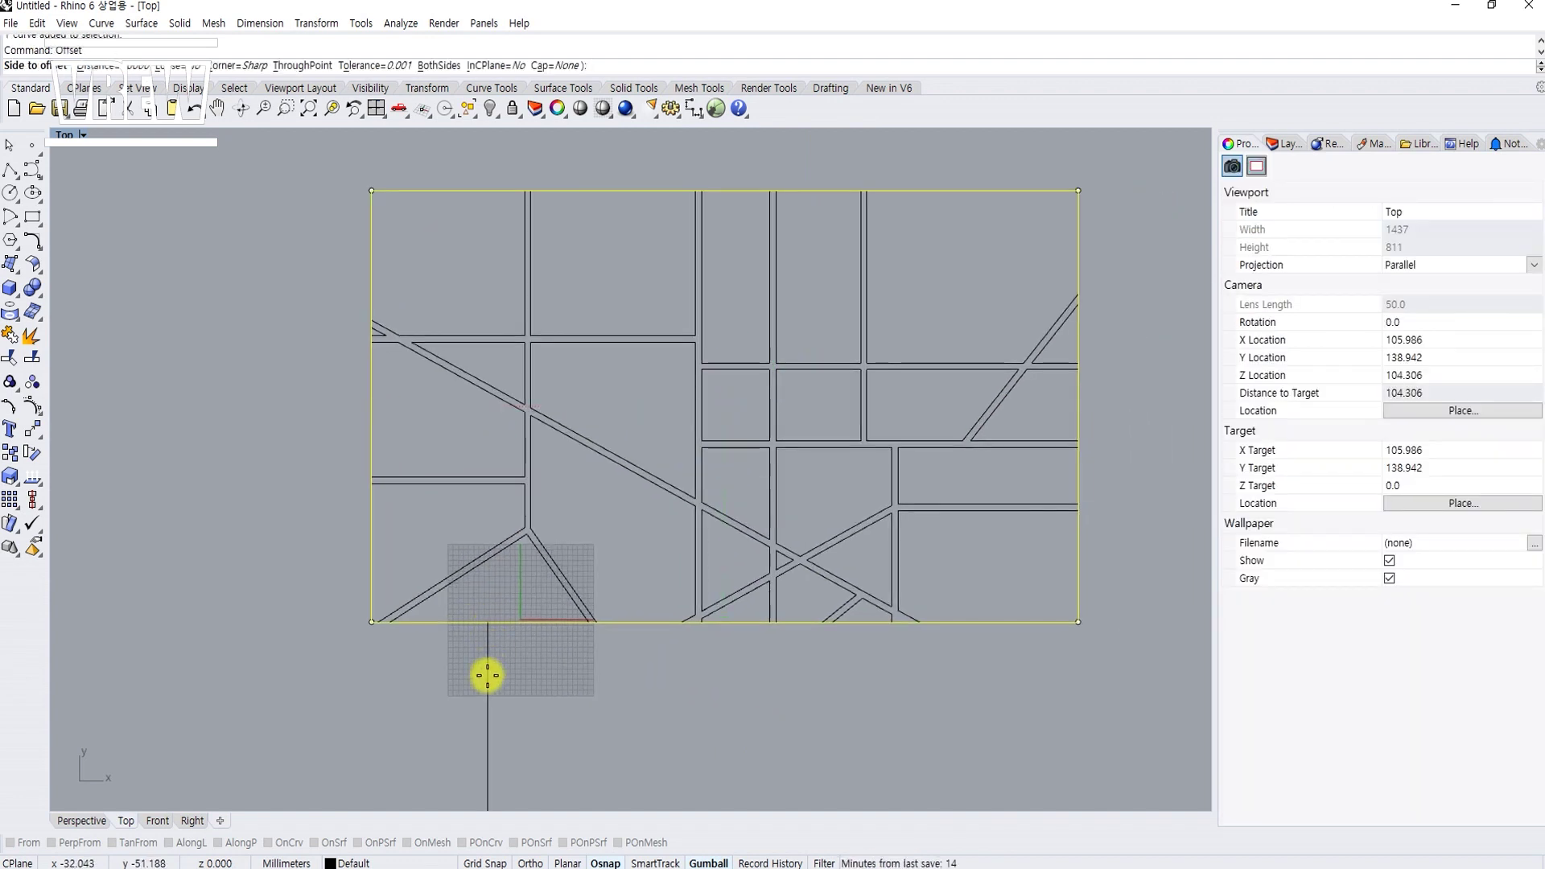
click(489, 680)
key(Escape)
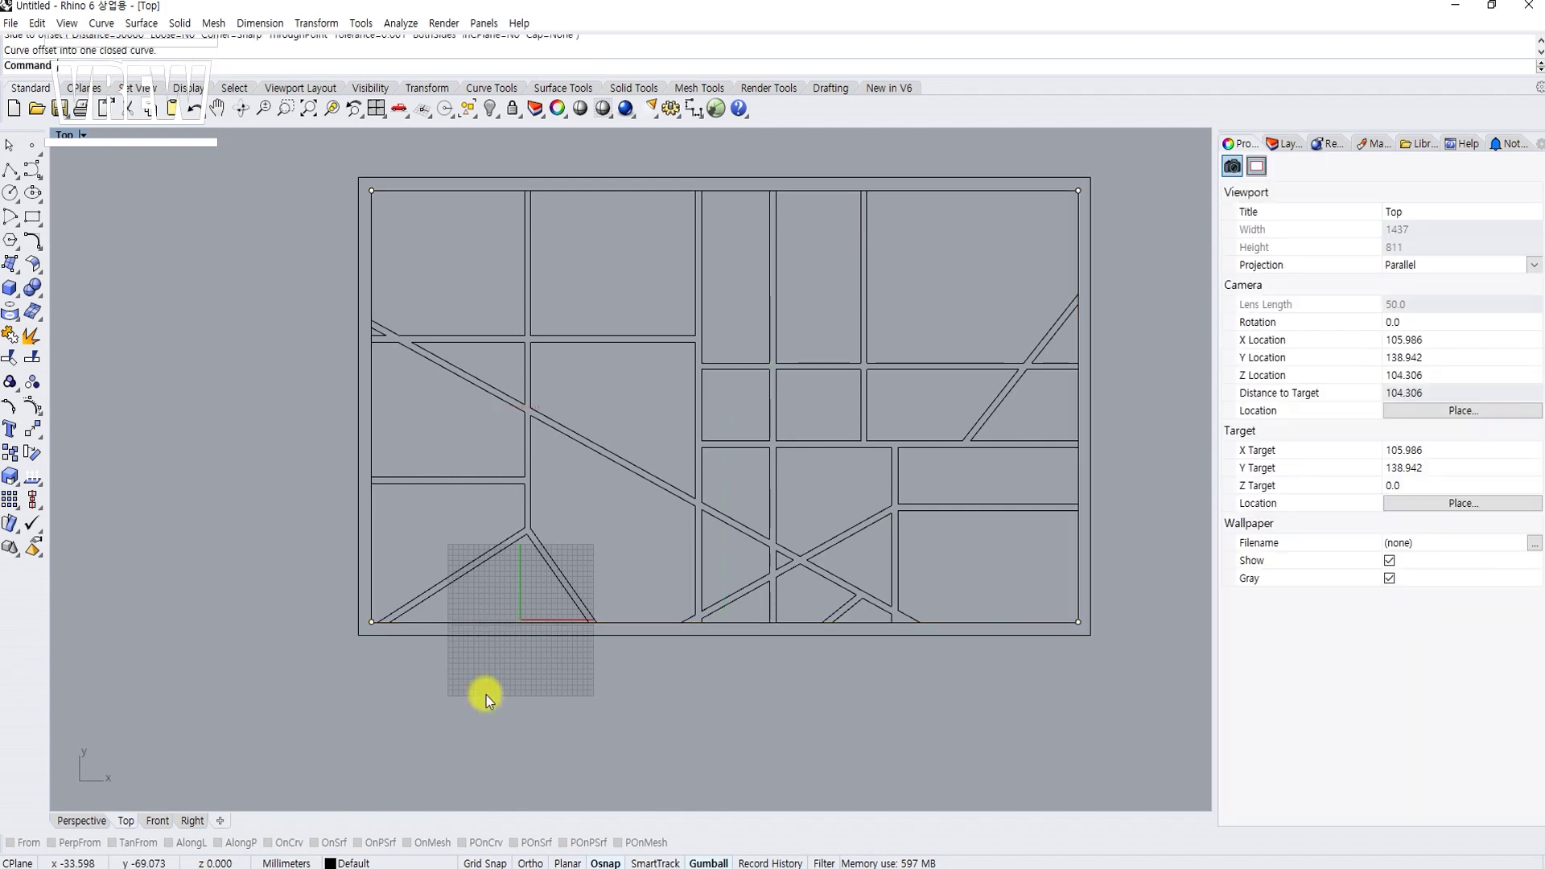
Step: Examine the grouped blocks and the outer border in the Perspective view
click(72, 820)
right_drag(427, 652, 398, 597)
scroll(317, 493, up, 2)
click(354, 490)
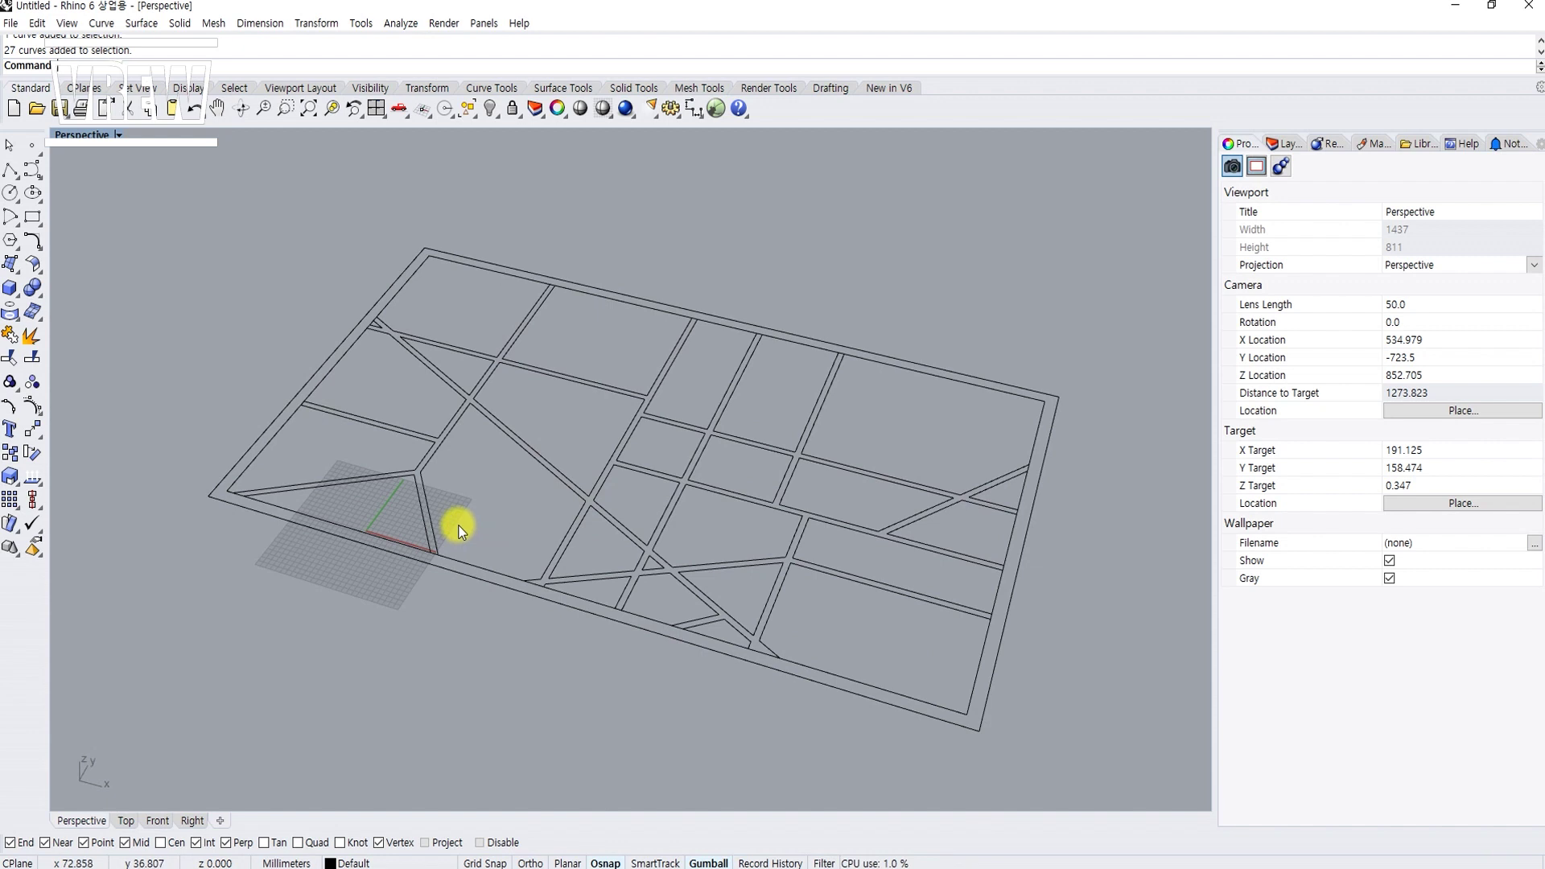
right_drag(459, 525, 478, 544)
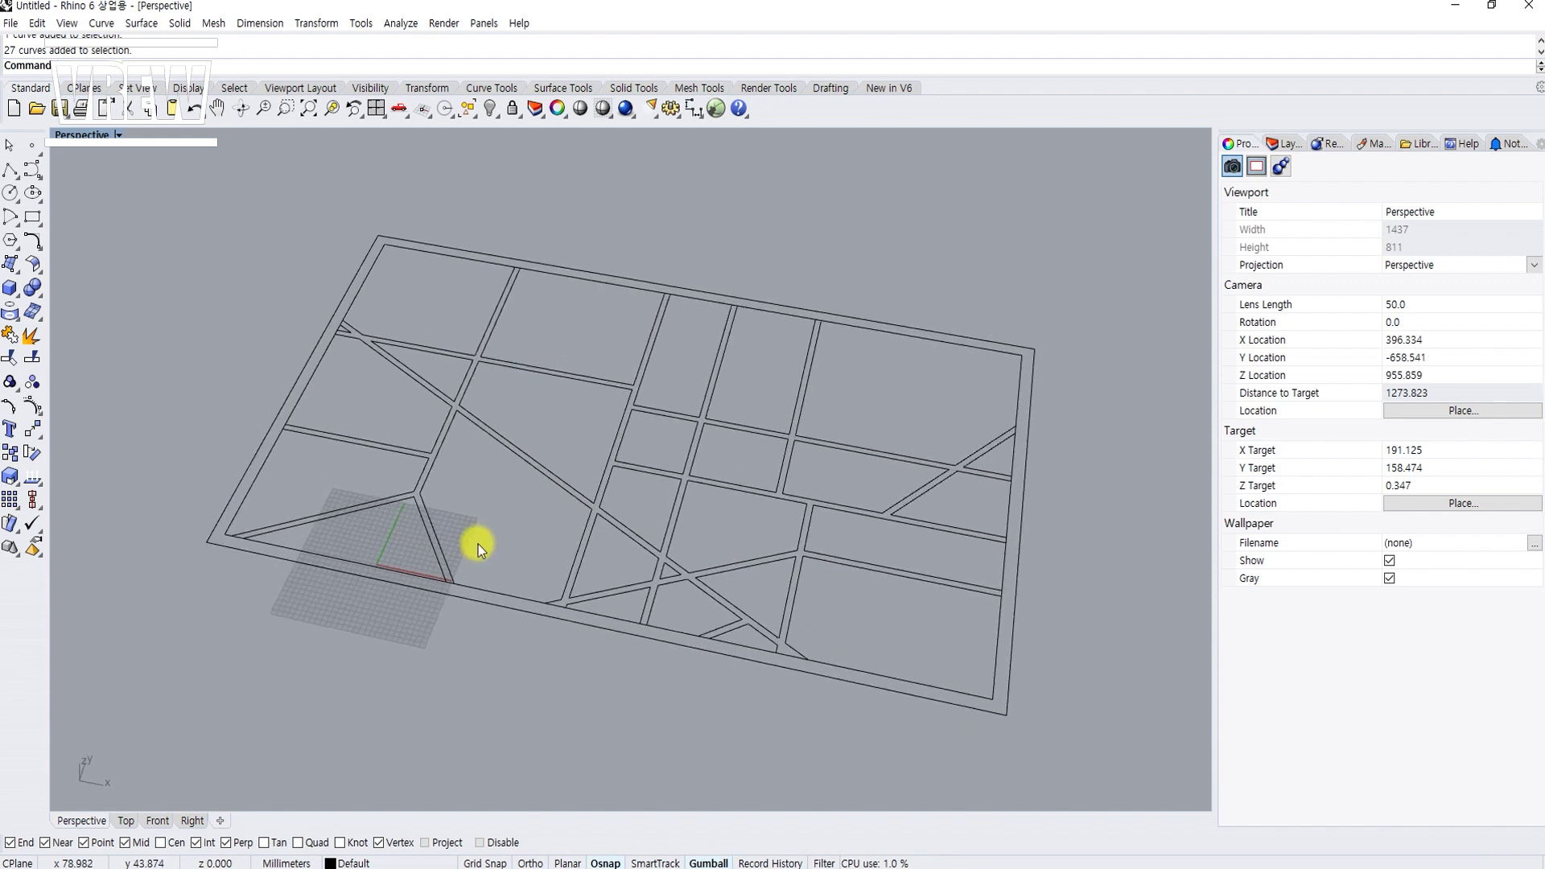